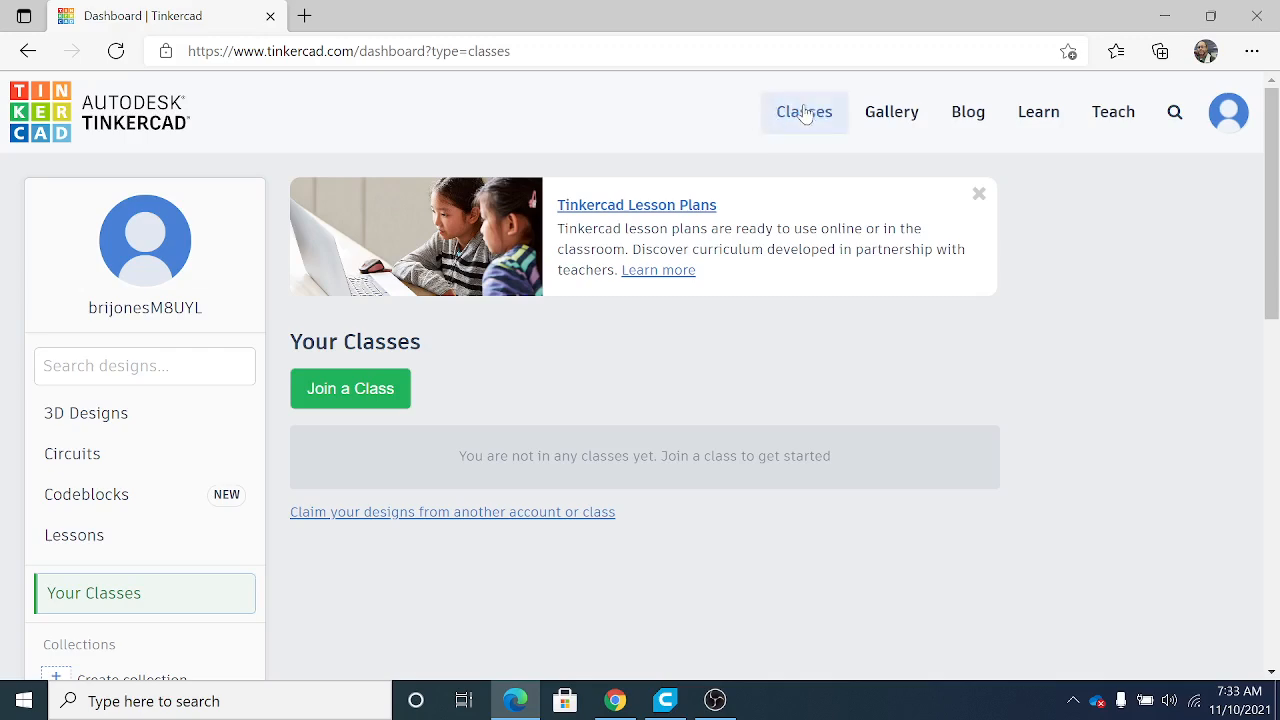
# Create a new 3D design in the Lesson 3 - 2 Story House activity of the 1st Period 2021 class.
pyautogui.click(804, 111)
pyautogui.click(199, 540)
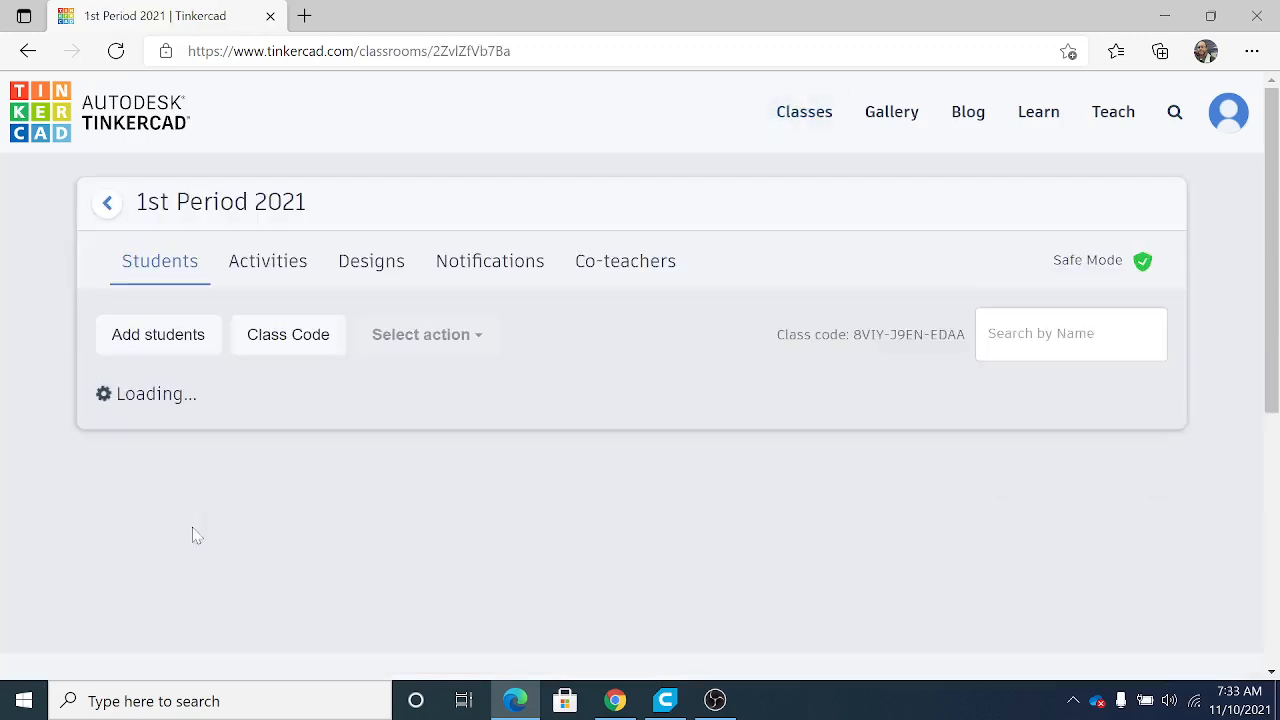
pyautogui.click(290, 261)
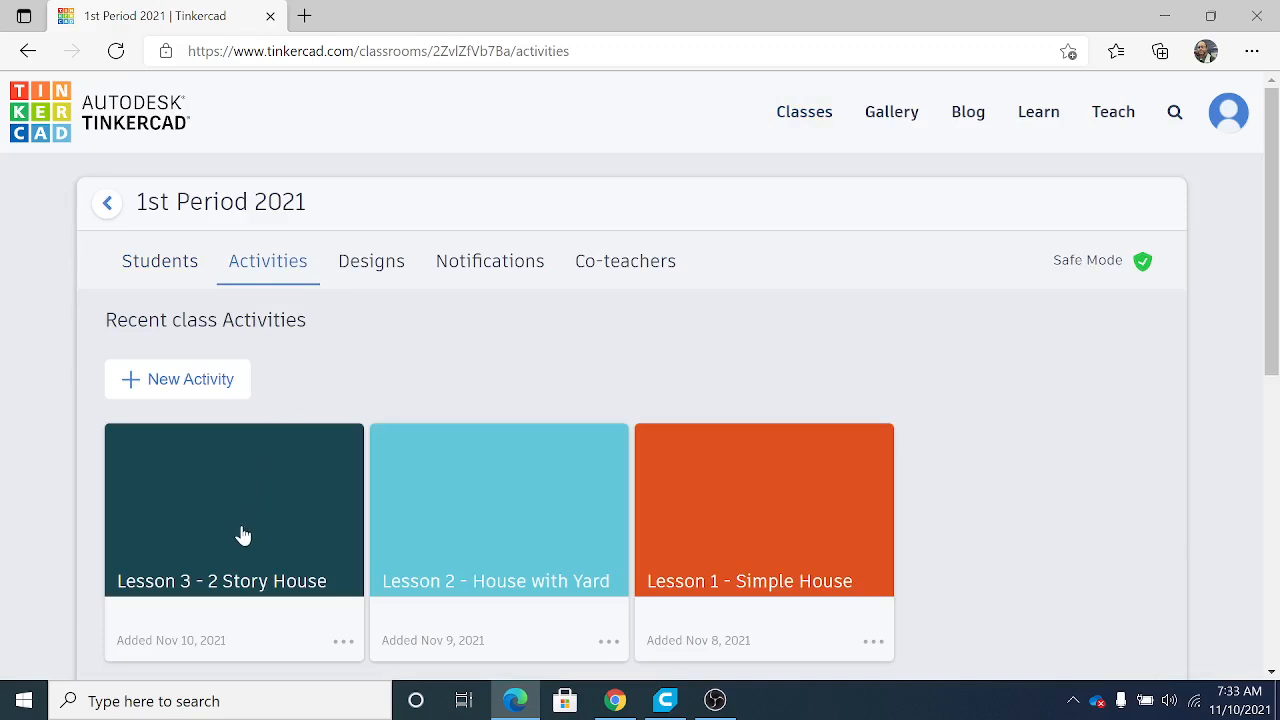
pyautogui.click(243, 535)
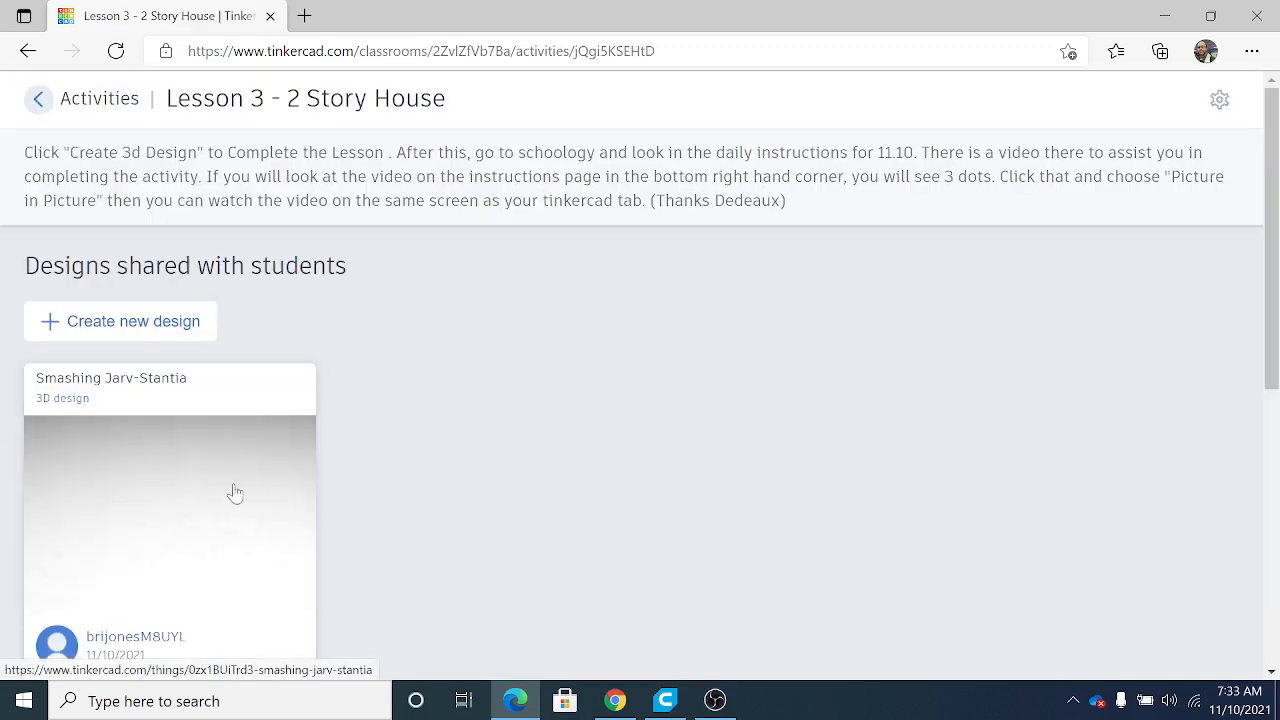
pyautogui.click(62, 328)
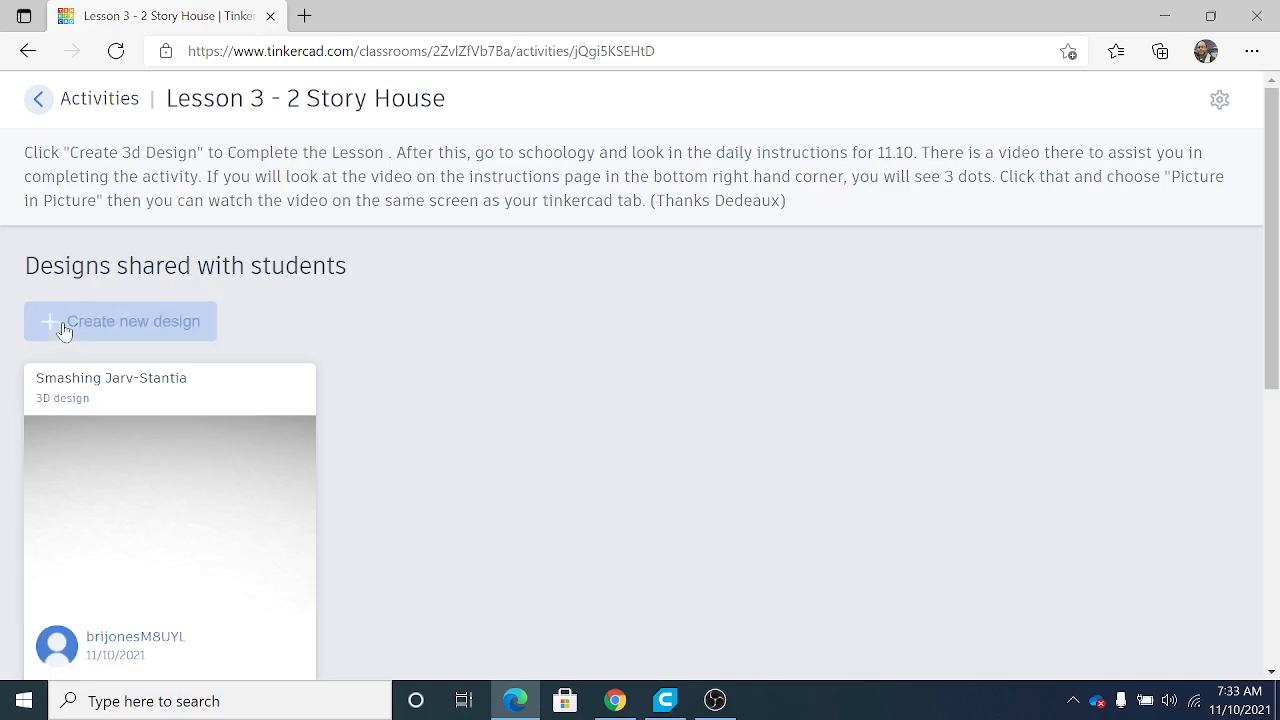
pyautogui.click(84, 378)
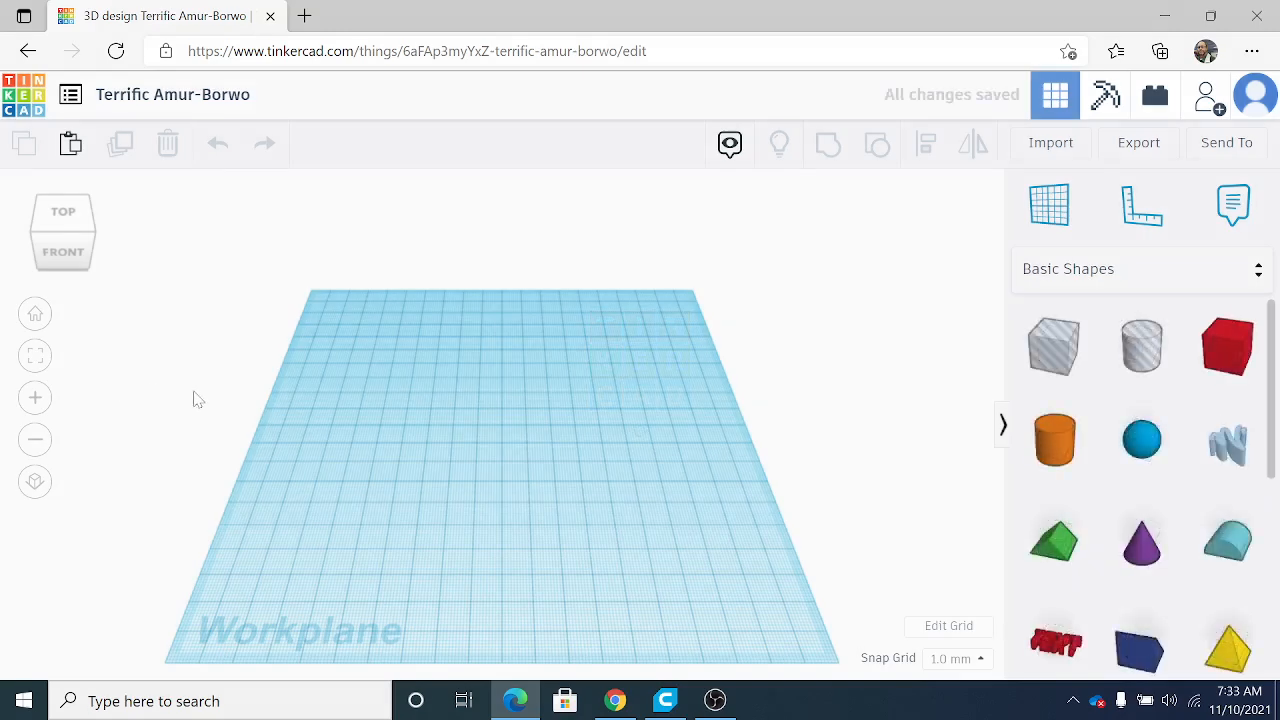
# Rename the design as "BMJ Lesson 3 Two Story House".
pyautogui.click(180, 96)
pyautogui.press('BackSpace')
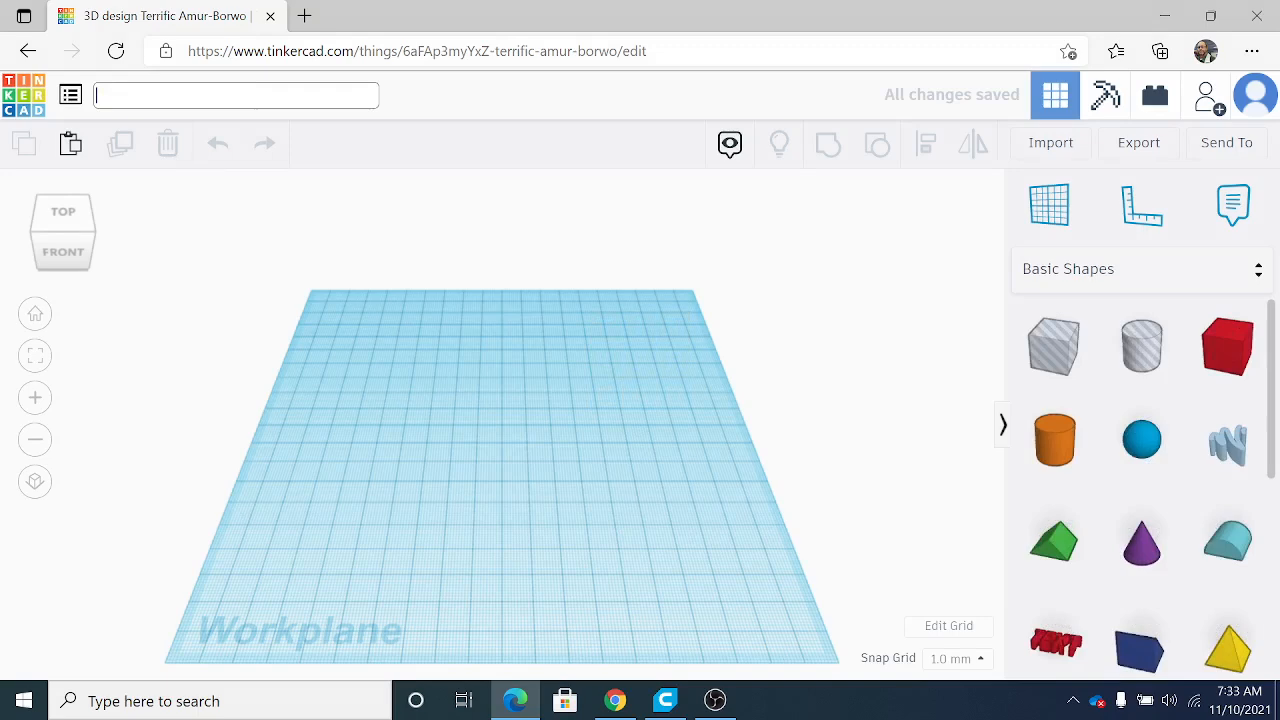
pyautogui.write('BMJ ')
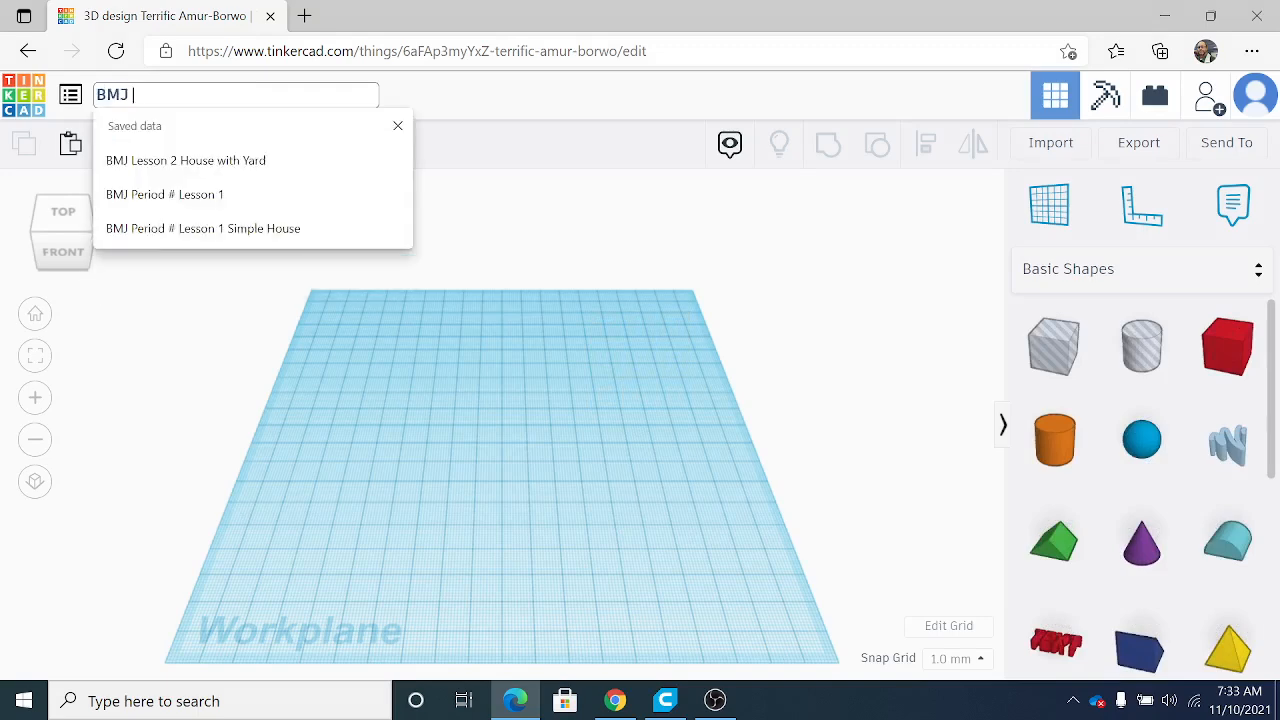
pyautogui.write('Lesson')
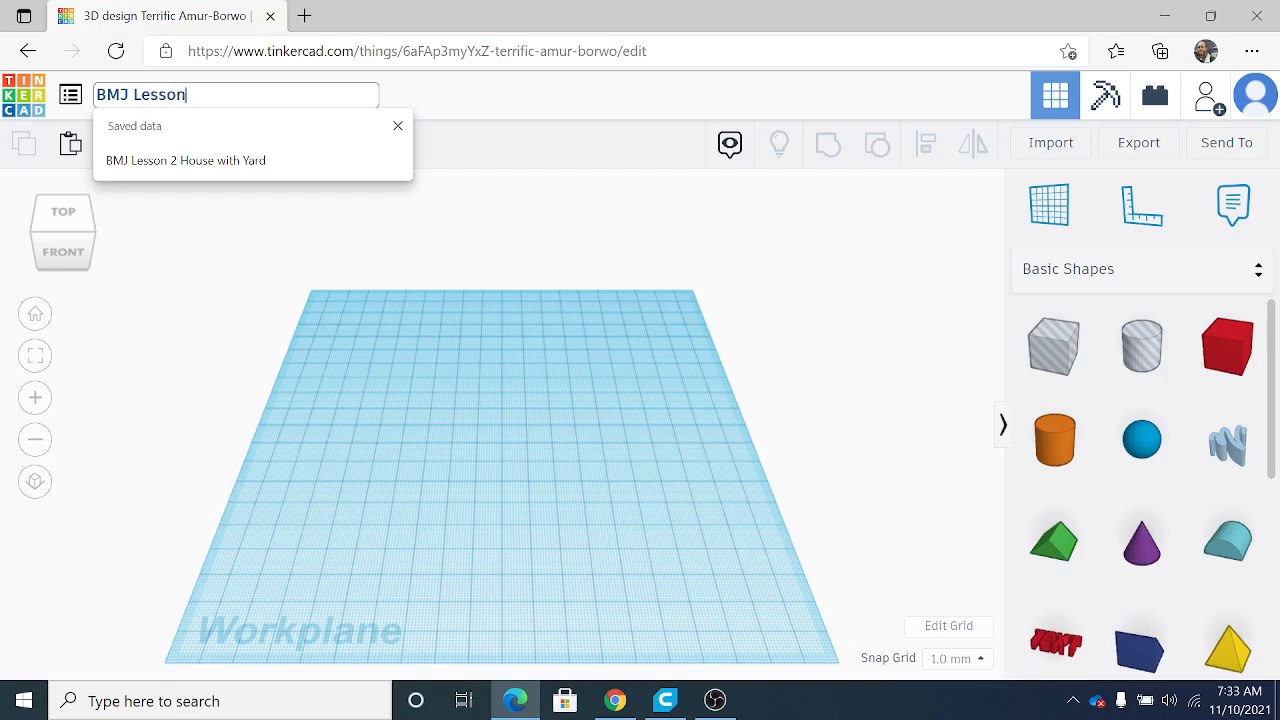
pyautogui.write(' 3 Two Story House')
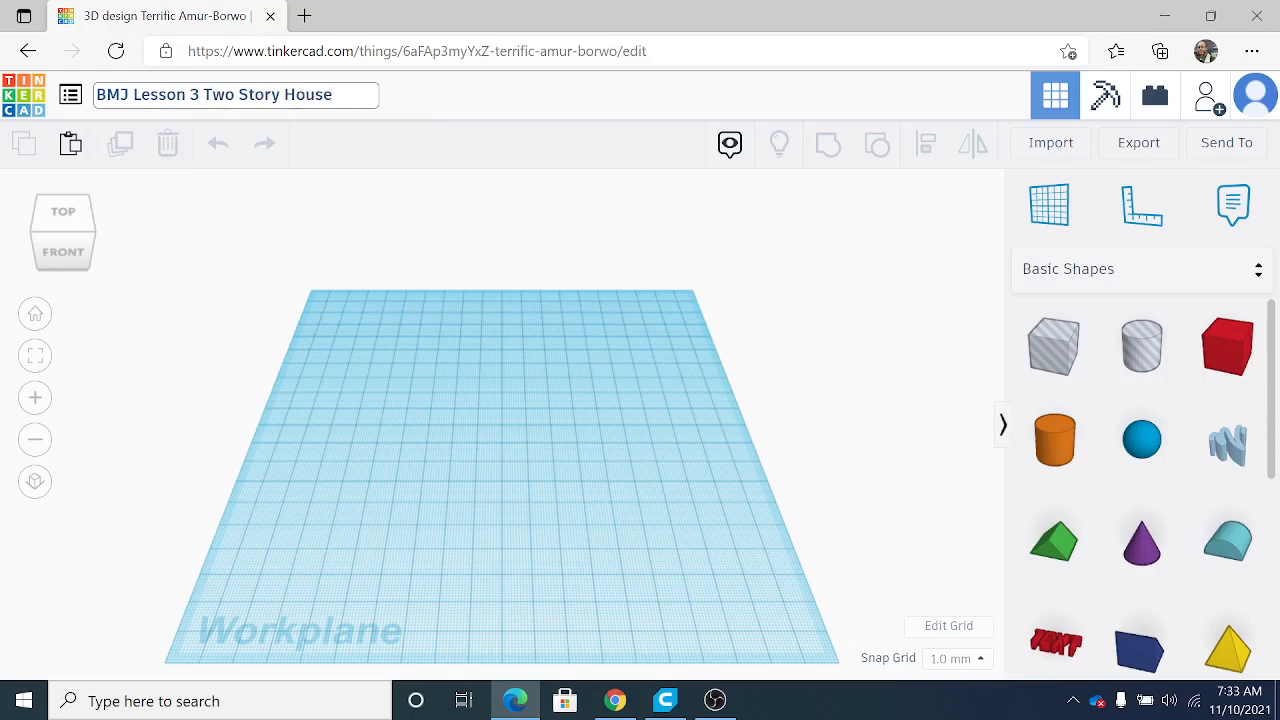
pyautogui.click(590, 499)
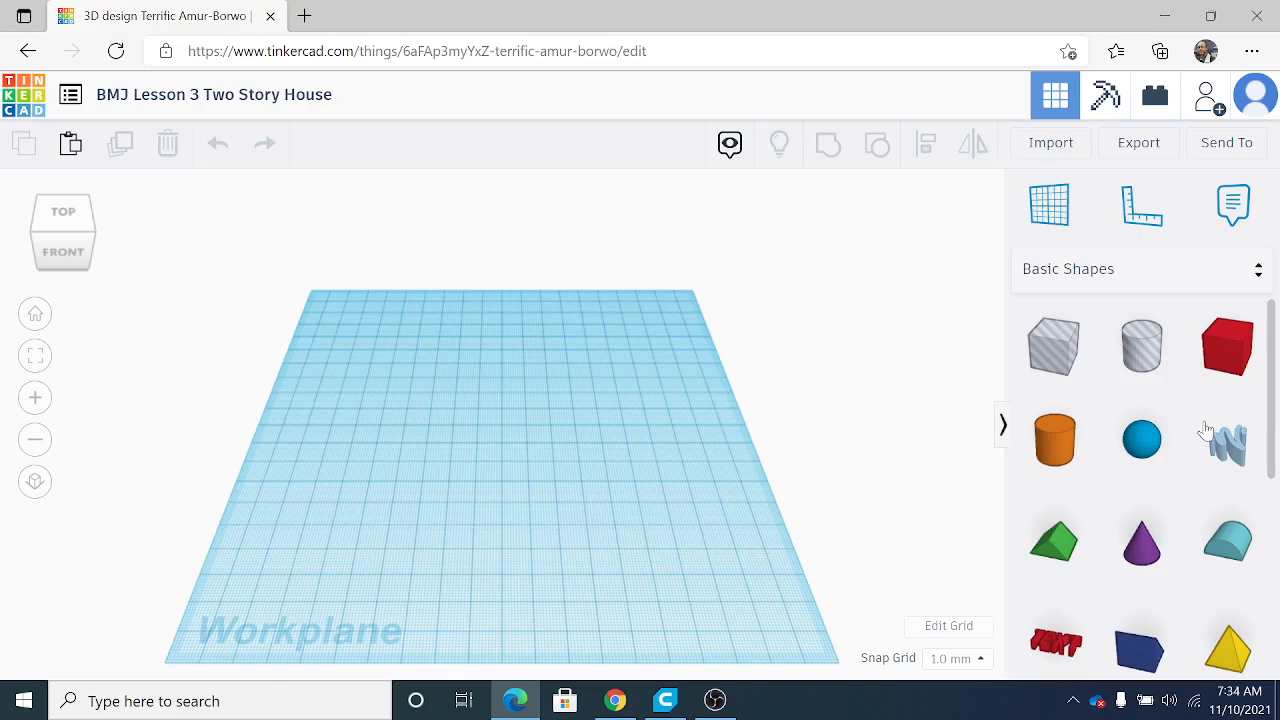
# Place a solid box near the back left of the workplane and set its height to 2 mm.
pyautogui.moveTo(1240, 366); pyautogui.dragTo(390, 360)
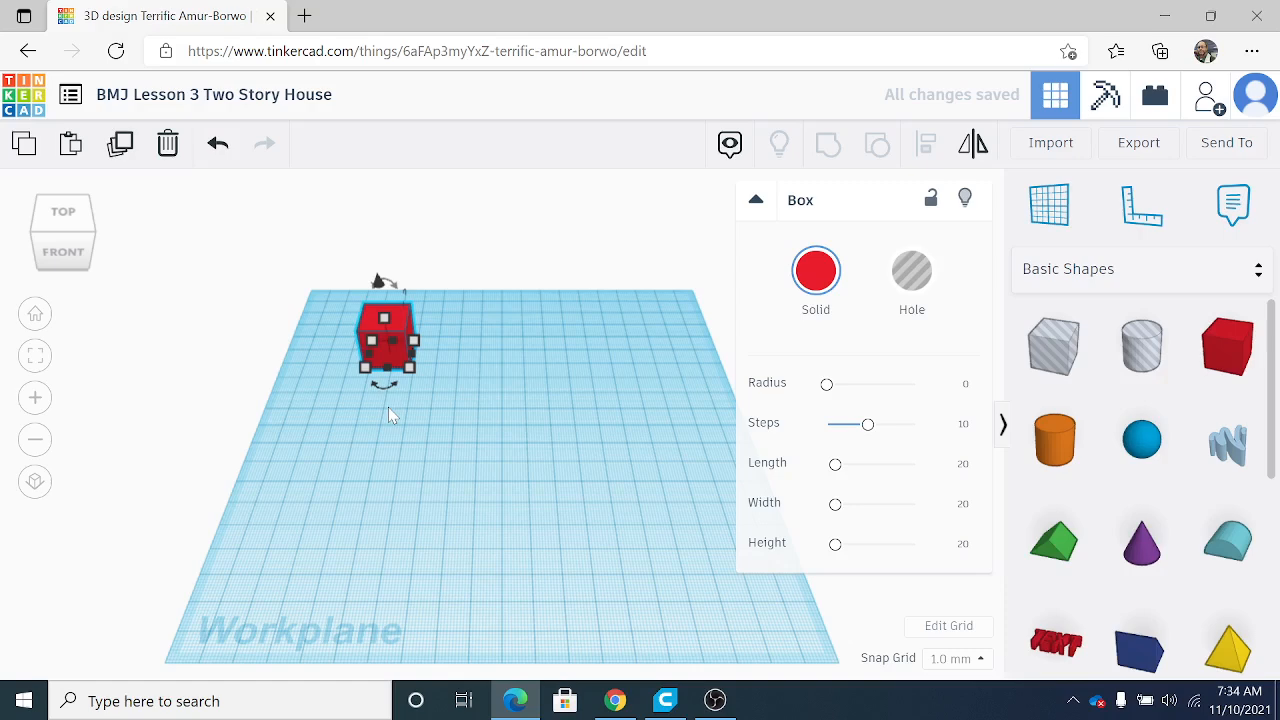
pyautogui.click(387, 313)
pyautogui.click(486, 336)
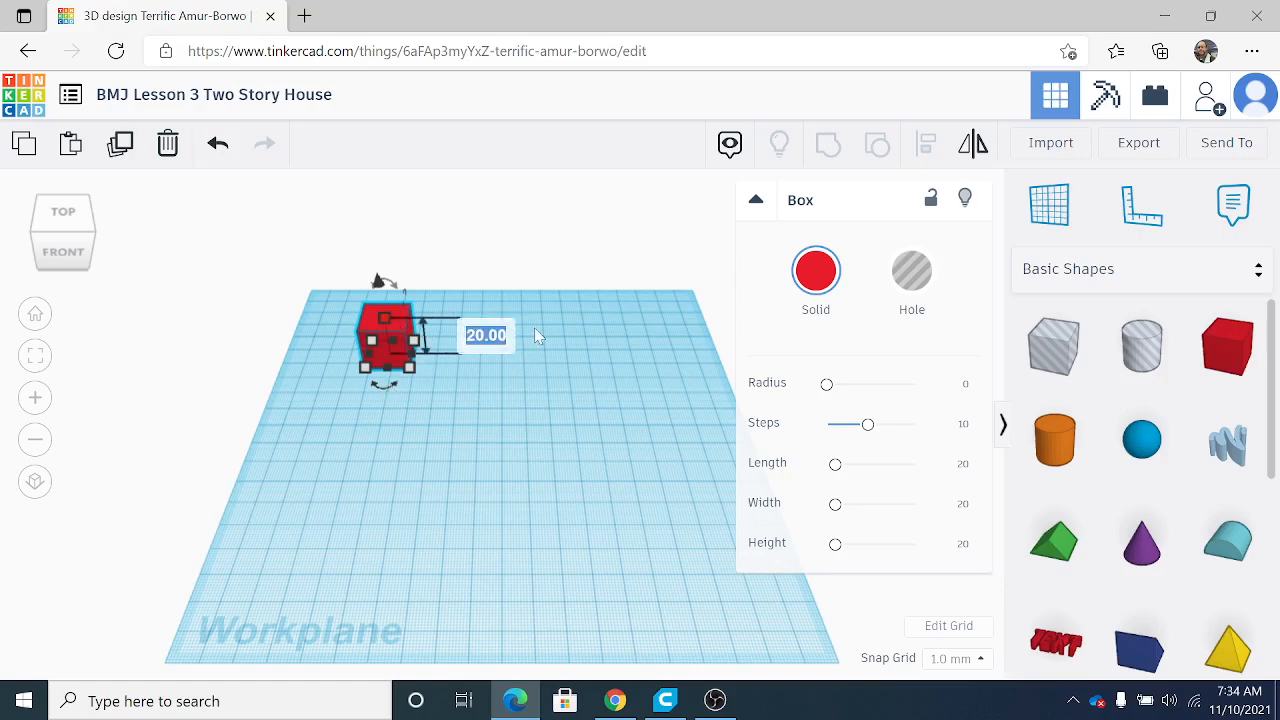
pyautogui.write('2')
pyautogui.press('Return')
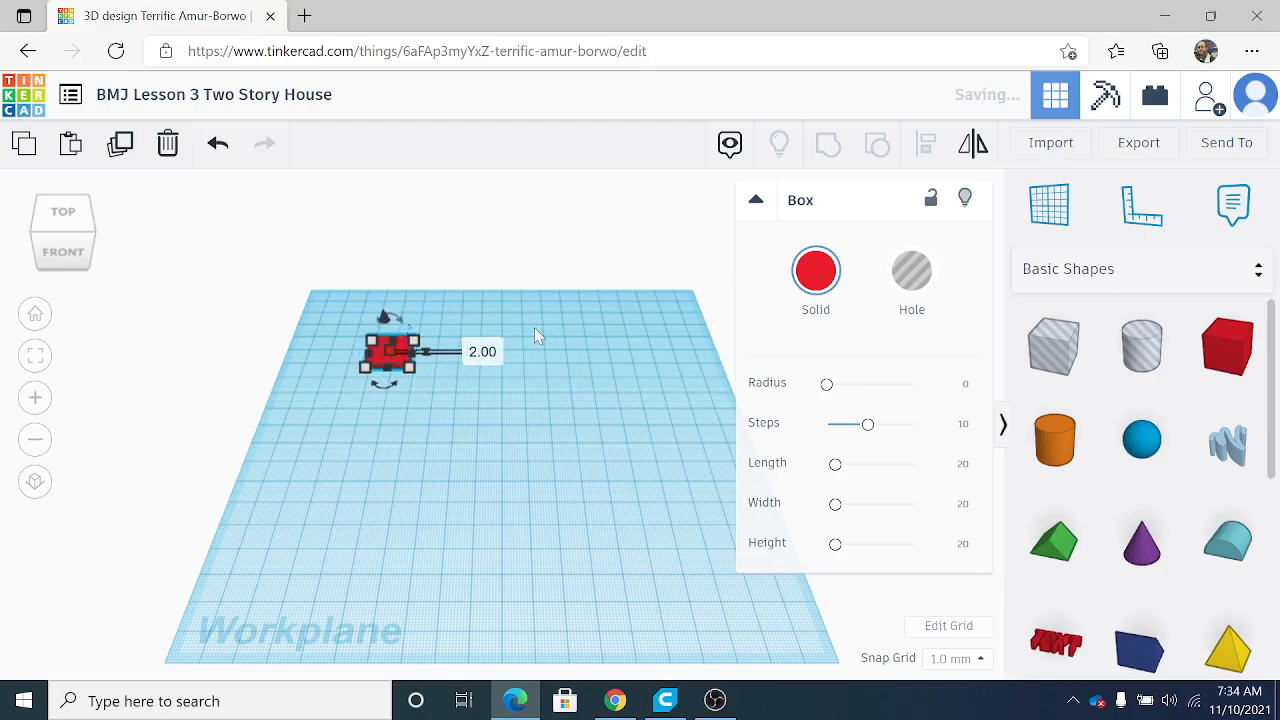
# Set both the length and the width of the flat box to 120 mm.
pyautogui.click(364, 368)
pyautogui.click(262, 356)
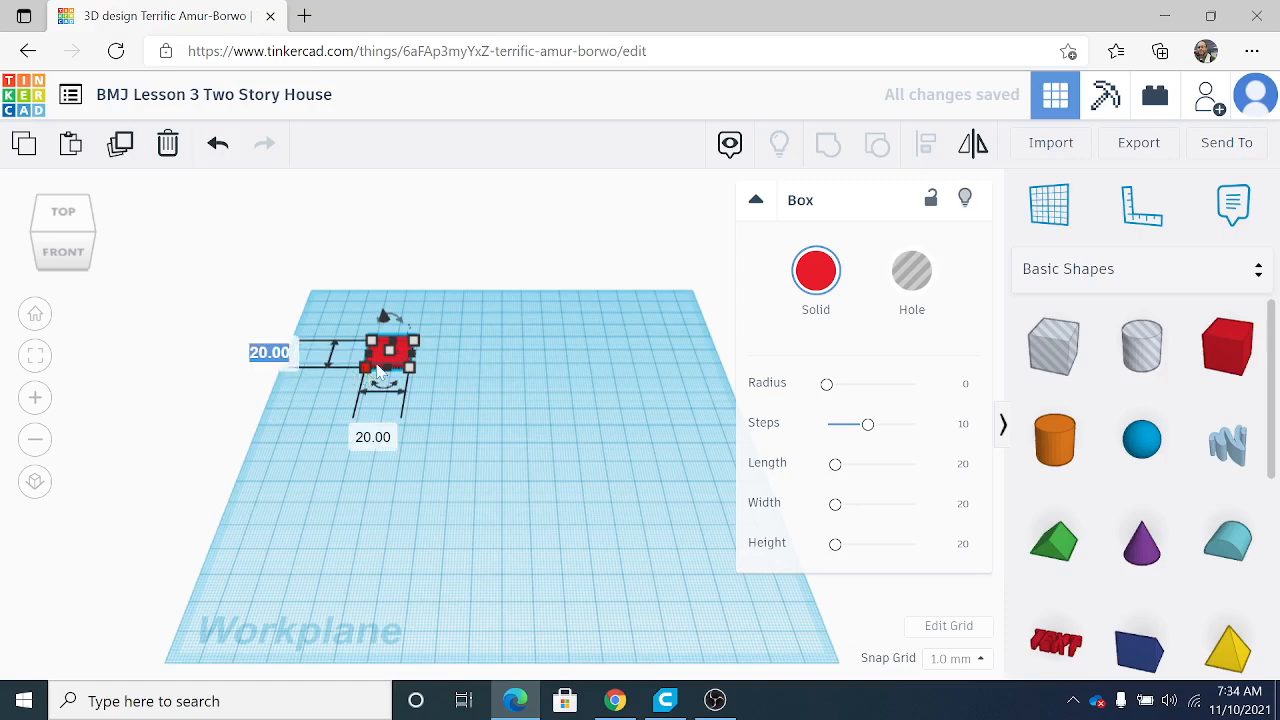
pyautogui.click(378, 366)
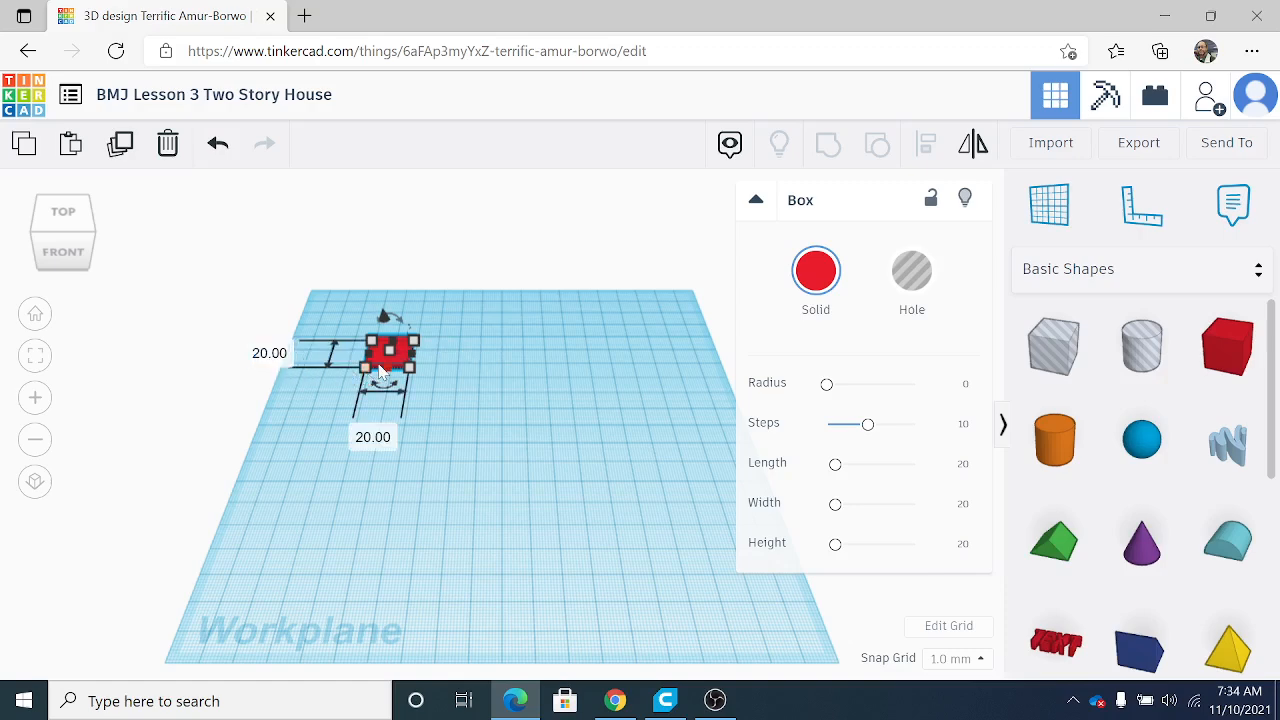
pyautogui.click(276, 356)
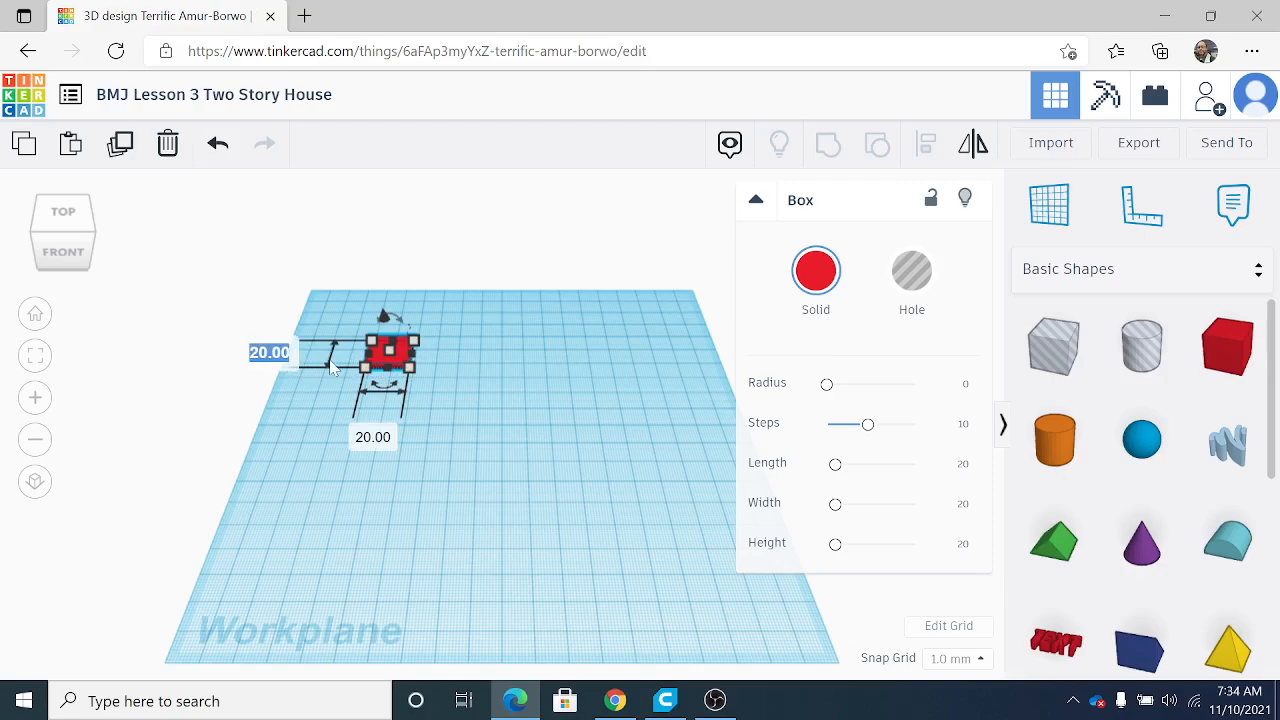
pyautogui.write('120')
pyautogui.press('Return')
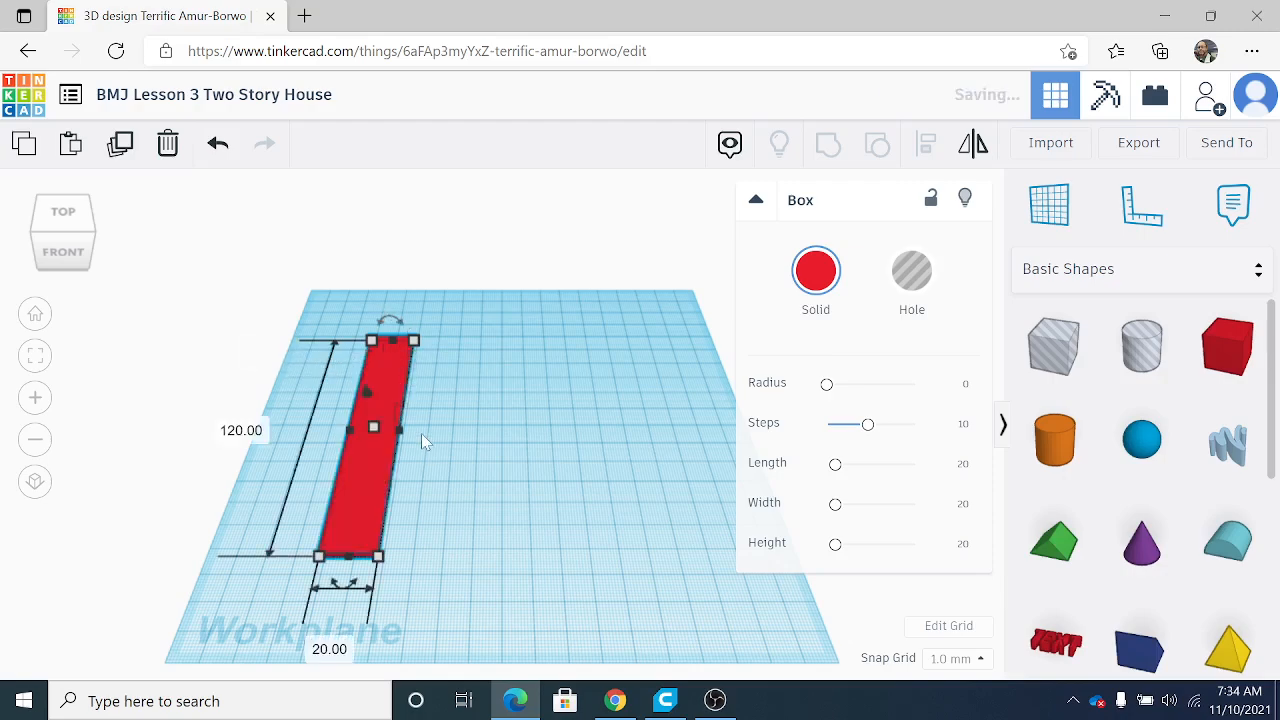
pyautogui.click(335, 652)
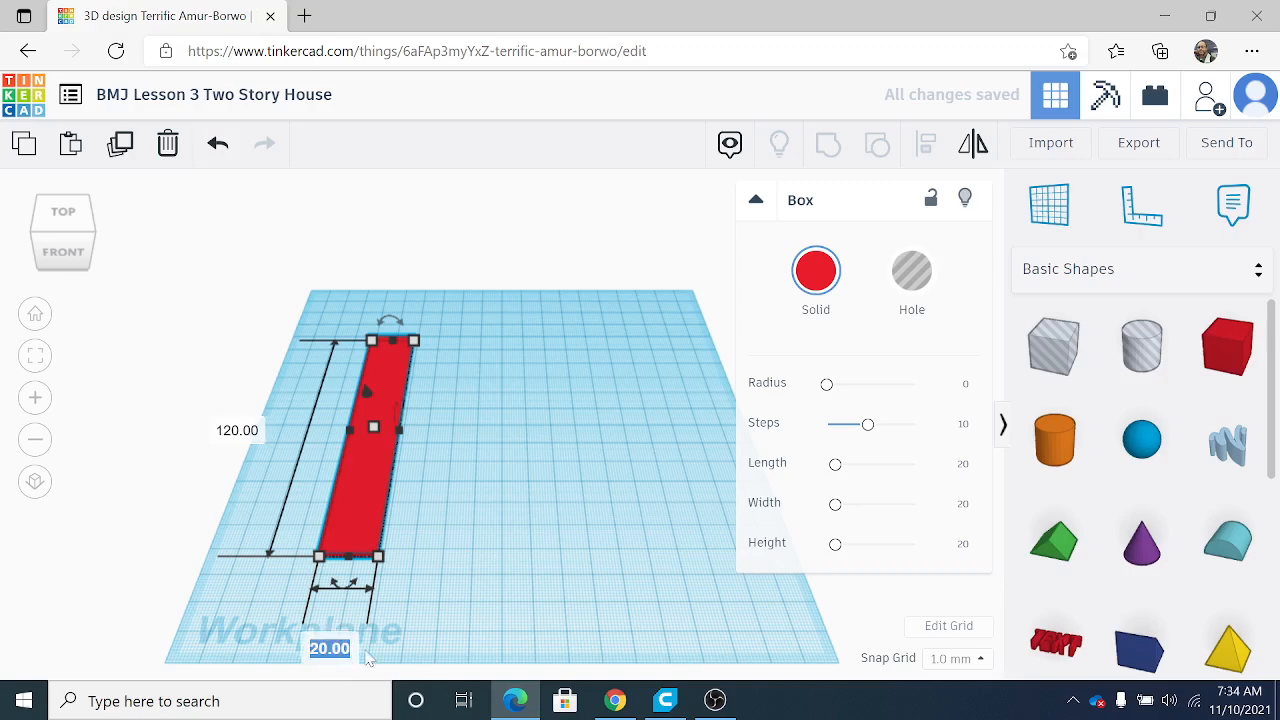
pyautogui.write('120')
pyautogui.press('Return')
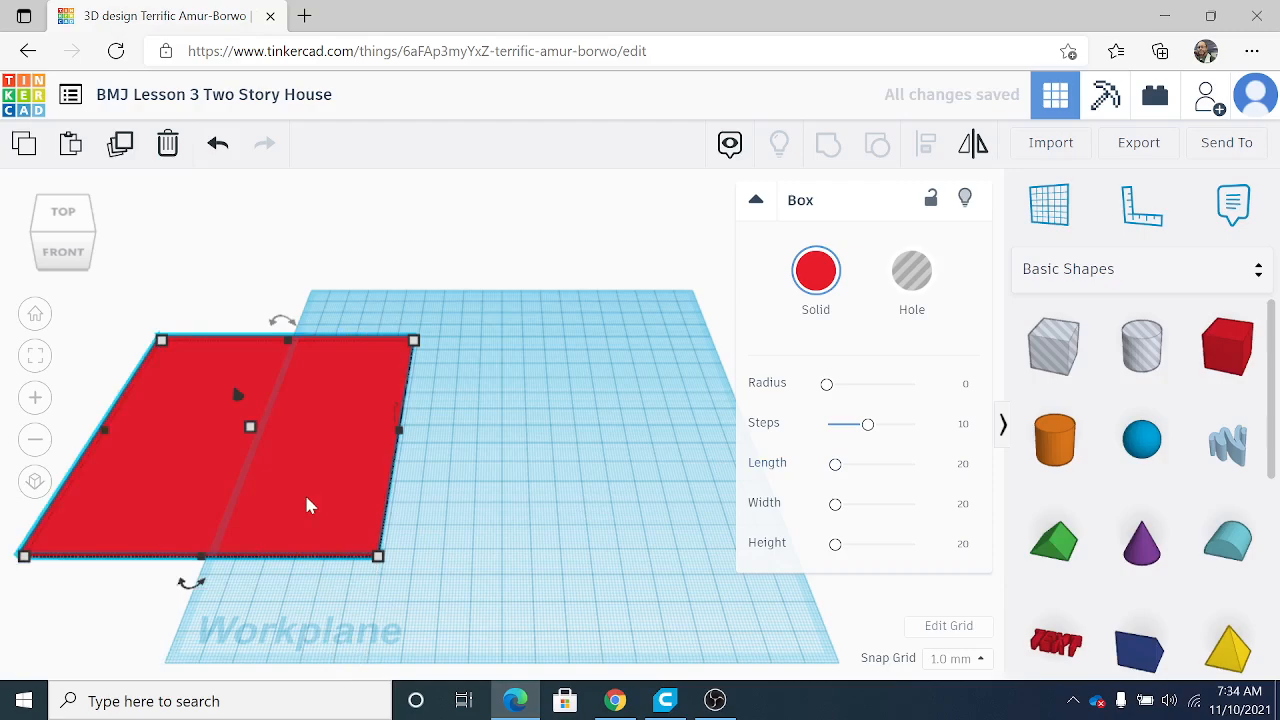
# Move the flat base slab fully onto the workplane, centred left to right, and colour it green.
pyautogui.moveTo(306, 497); pyautogui.dragTo(575, 445)
pyautogui.click(576, 584)
pyautogui.click(545, 378)
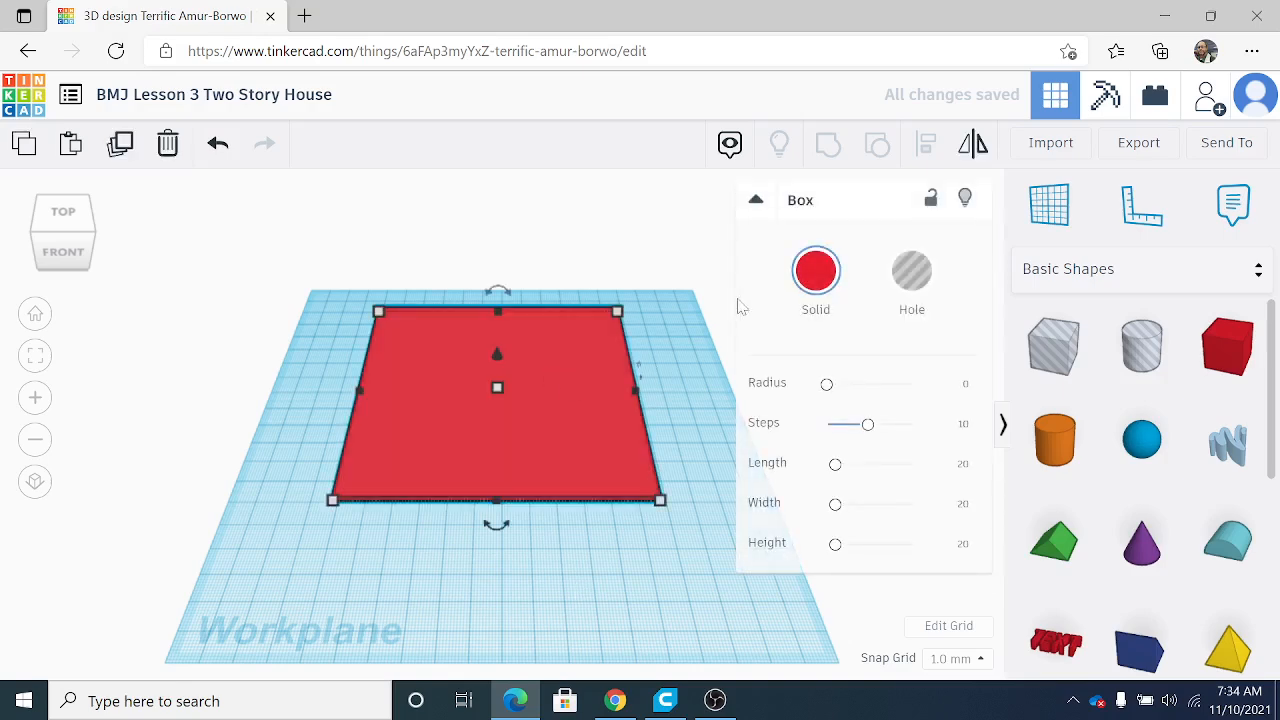
pyautogui.click(816, 270)
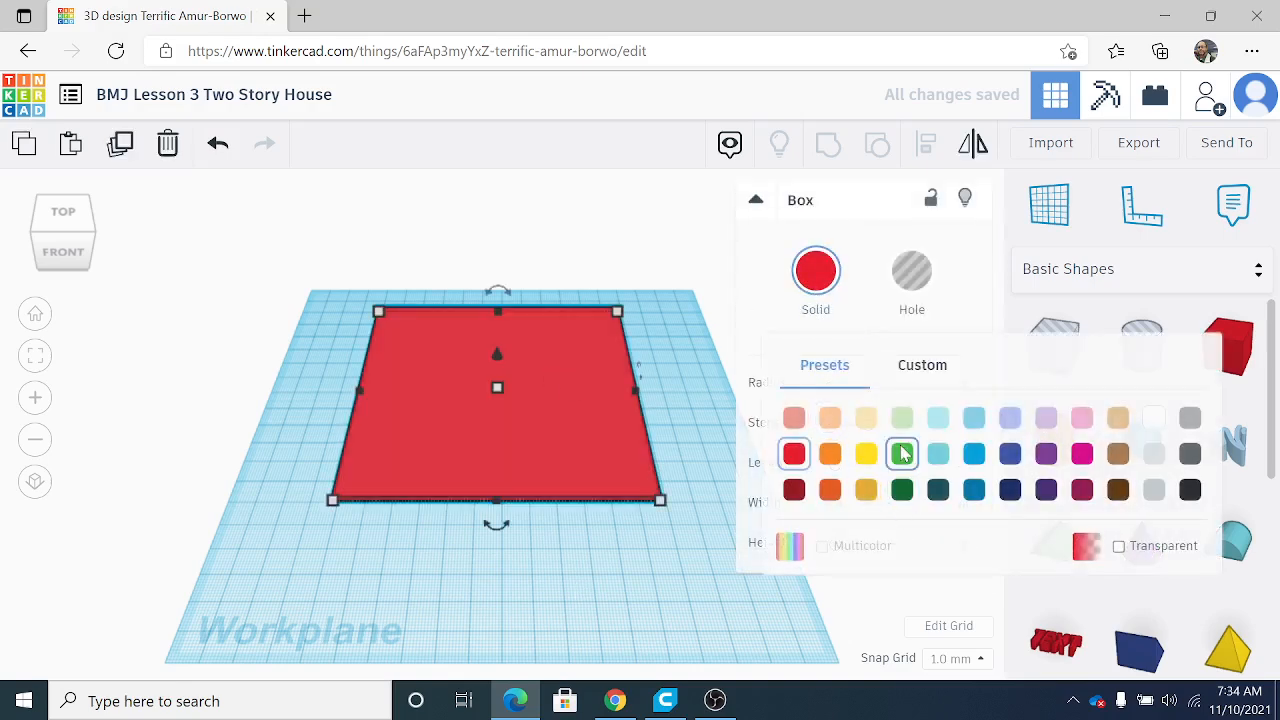
pyautogui.click(902, 454)
pyautogui.click(512, 592)
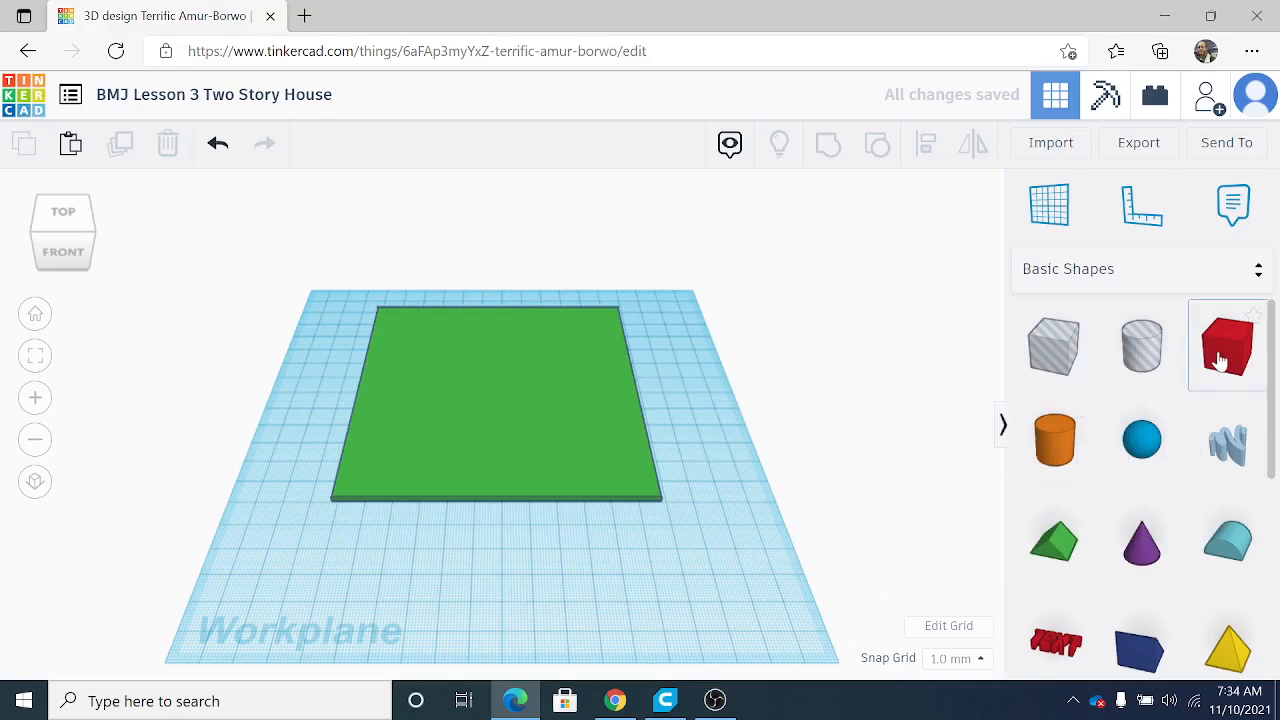
# Place two solid boxes on the green base, one left of centre and one near the back right corner.
pyautogui.moveTo(1228, 345); pyautogui.dragTo(449, 403)
pyautogui.moveTo(1240, 362); pyautogui.dragTo(578, 362)
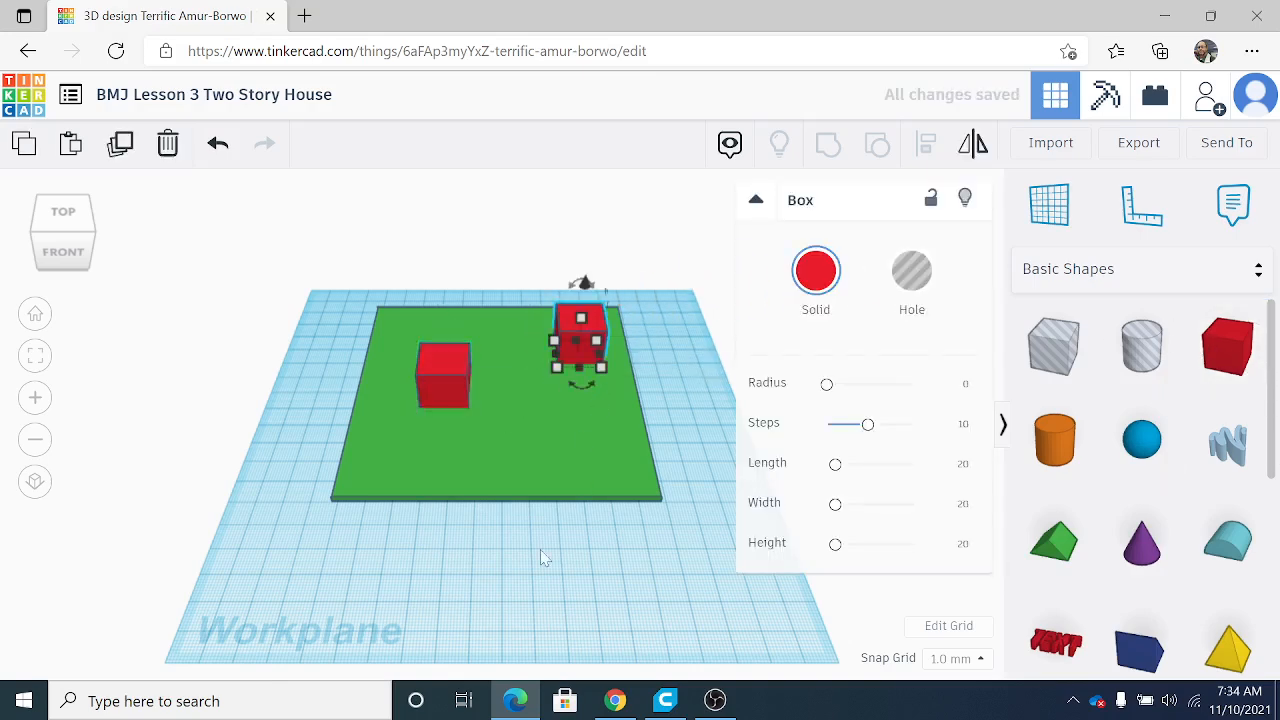
pyautogui.click(540, 550)
# Raise both red boxes onto the green base's top surface, lifting the left one by 2 mm.
pyautogui.moveTo(541, 552)
pyautogui.mouseDown(button='right')
pyautogui.moveTo(554, 606)
pyautogui.moveTo(552, 532)
pyautogui.mouseUp(button='right')
pyautogui.click(455, 368)
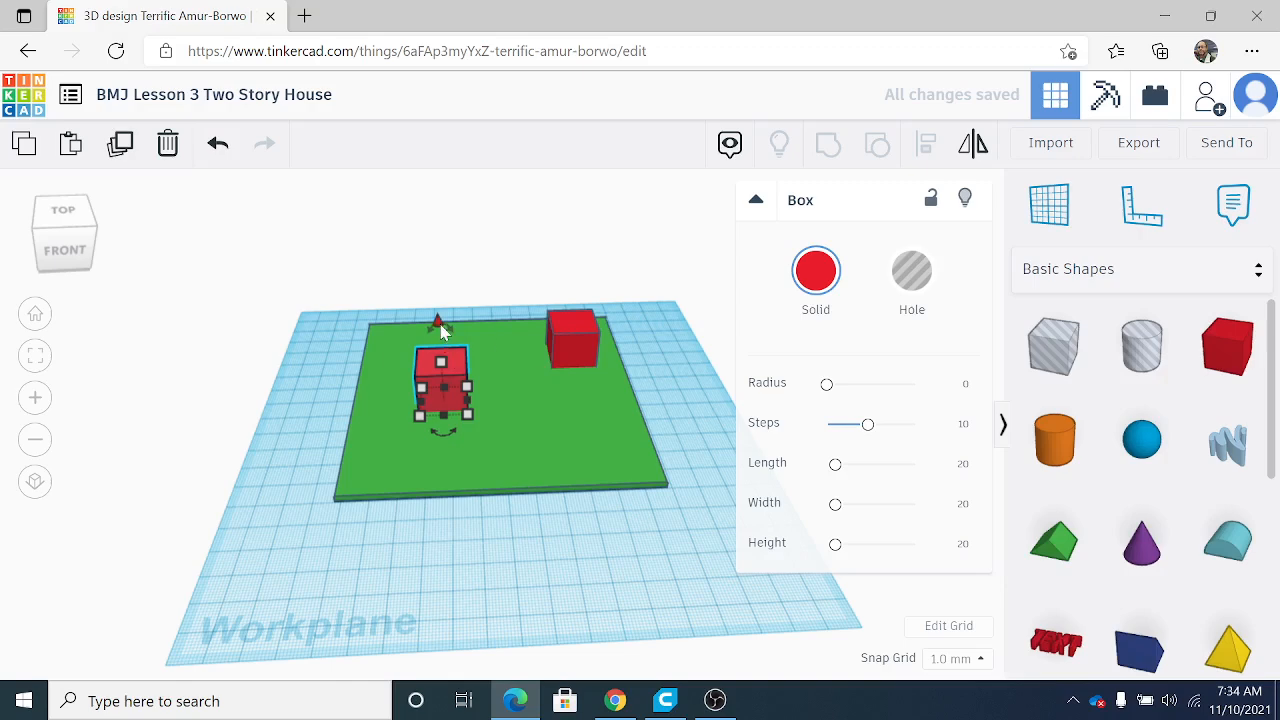
pyautogui.moveTo(438, 320); pyautogui.dragTo(438, 318)
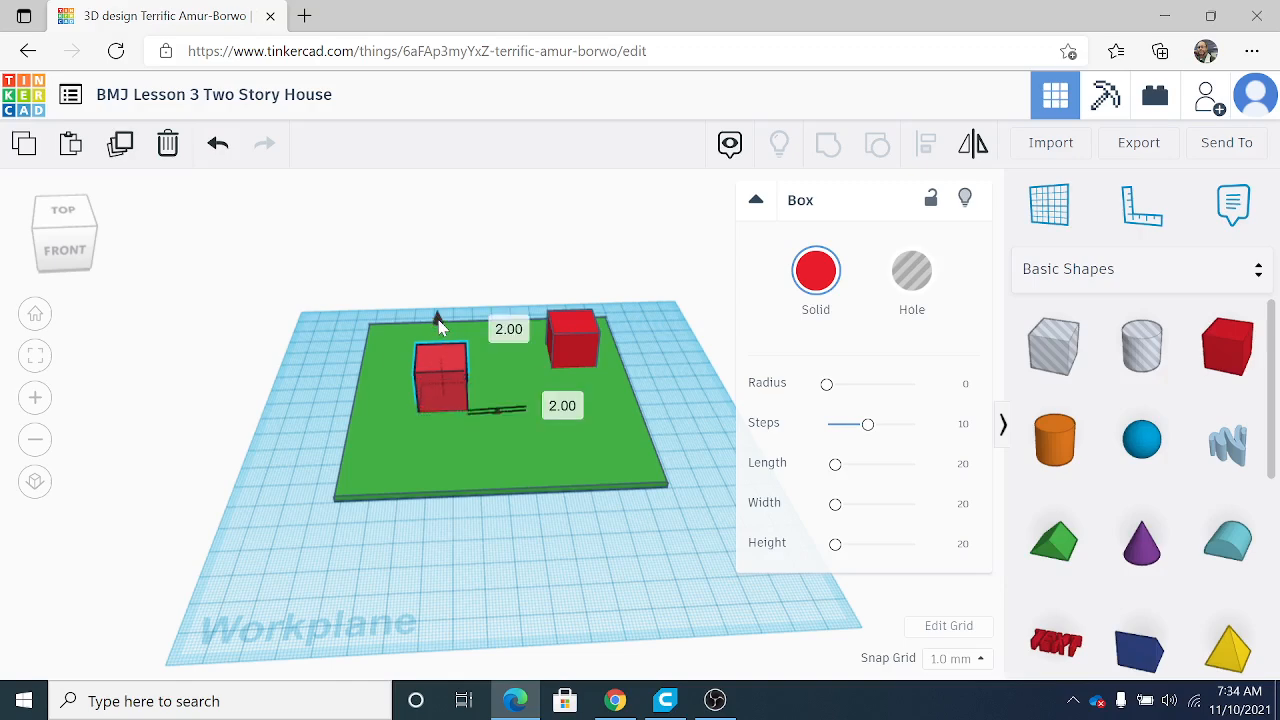
pyautogui.click(575, 335)
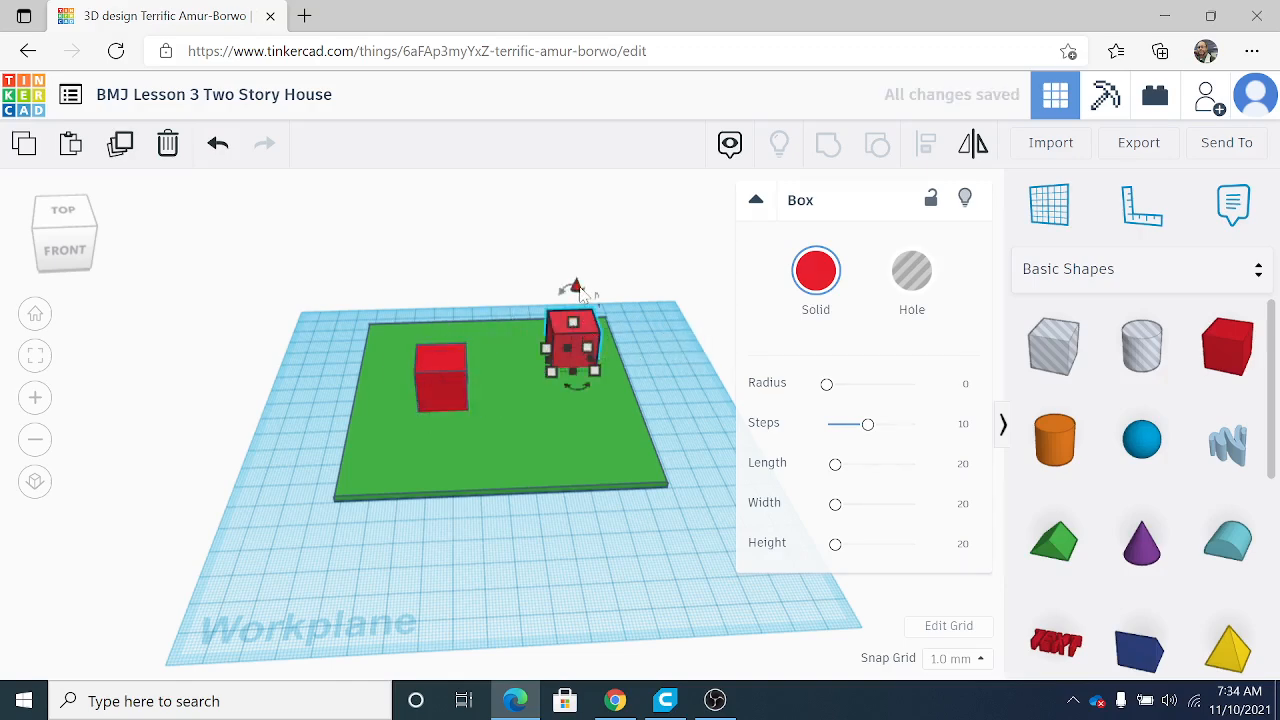
pyautogui.moveTo(580, 289); pyautogui.dragTo(577, 284)
pyautogui.click(552, 603)
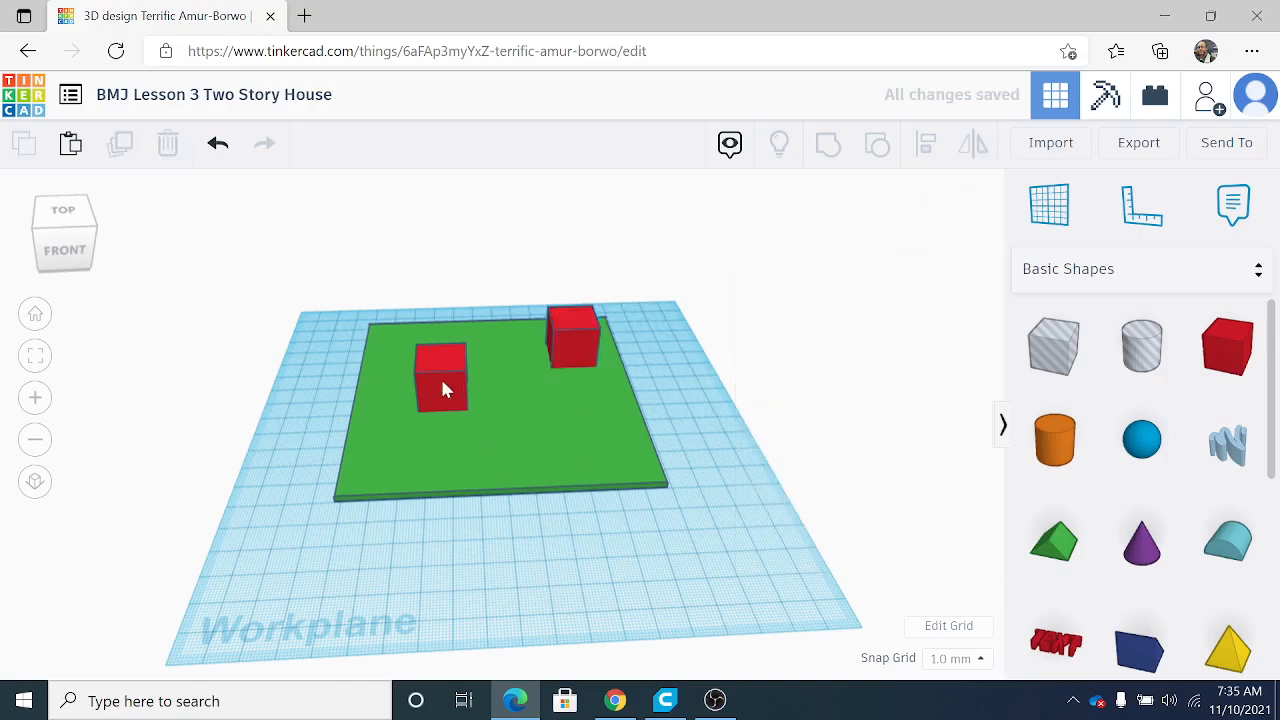
# Widen the left red box slightly and stretch it toward the front to 45 mm long.
pyautogui.click(442, 380)
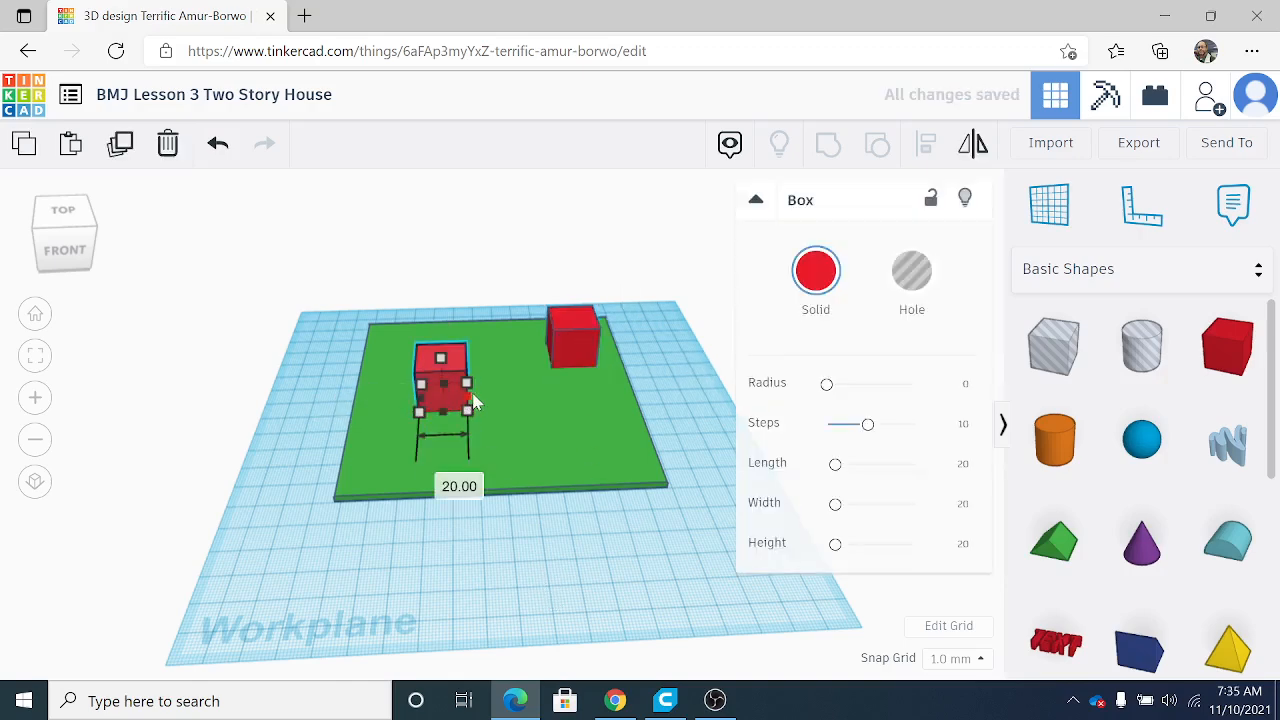
pyautogui.moveTo(474, 400); pyautogui.dragTo(449, 457)
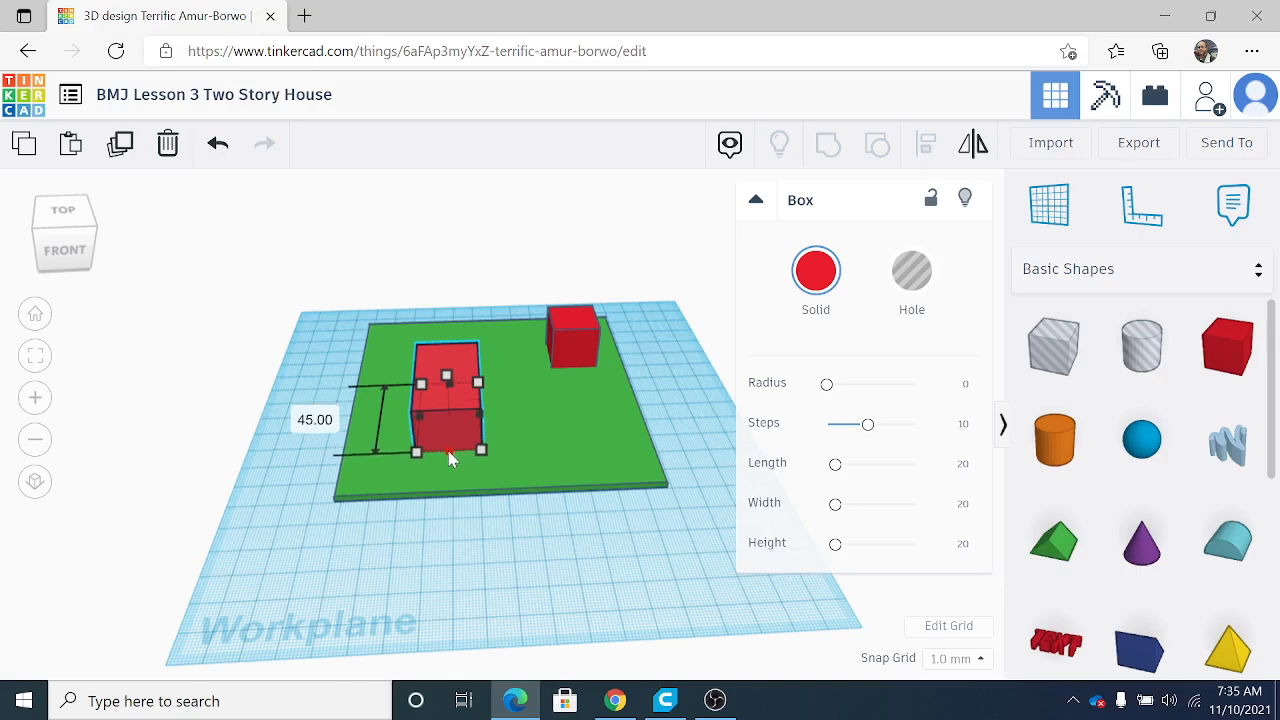
pyautogui.click(490, 555)
# Set the height of the left red box to 30 mm.
pyautogui.click(446, 382)
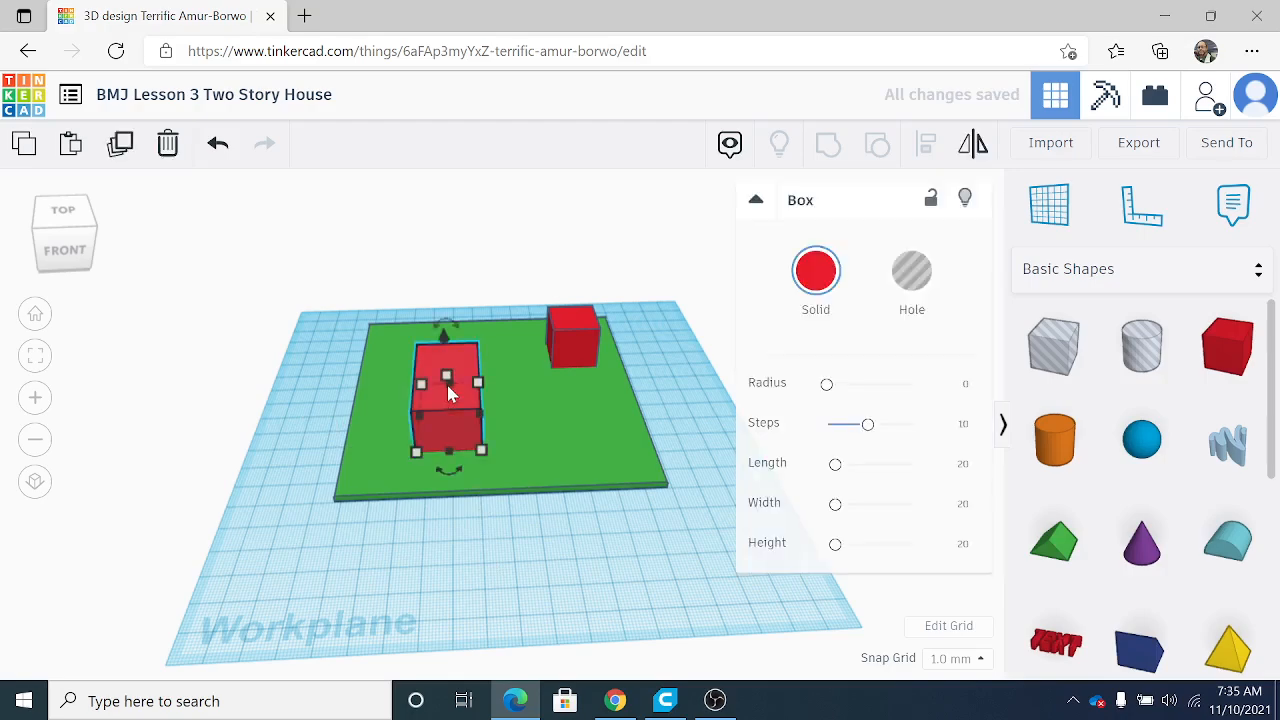
pyautogui.click(446, 382)
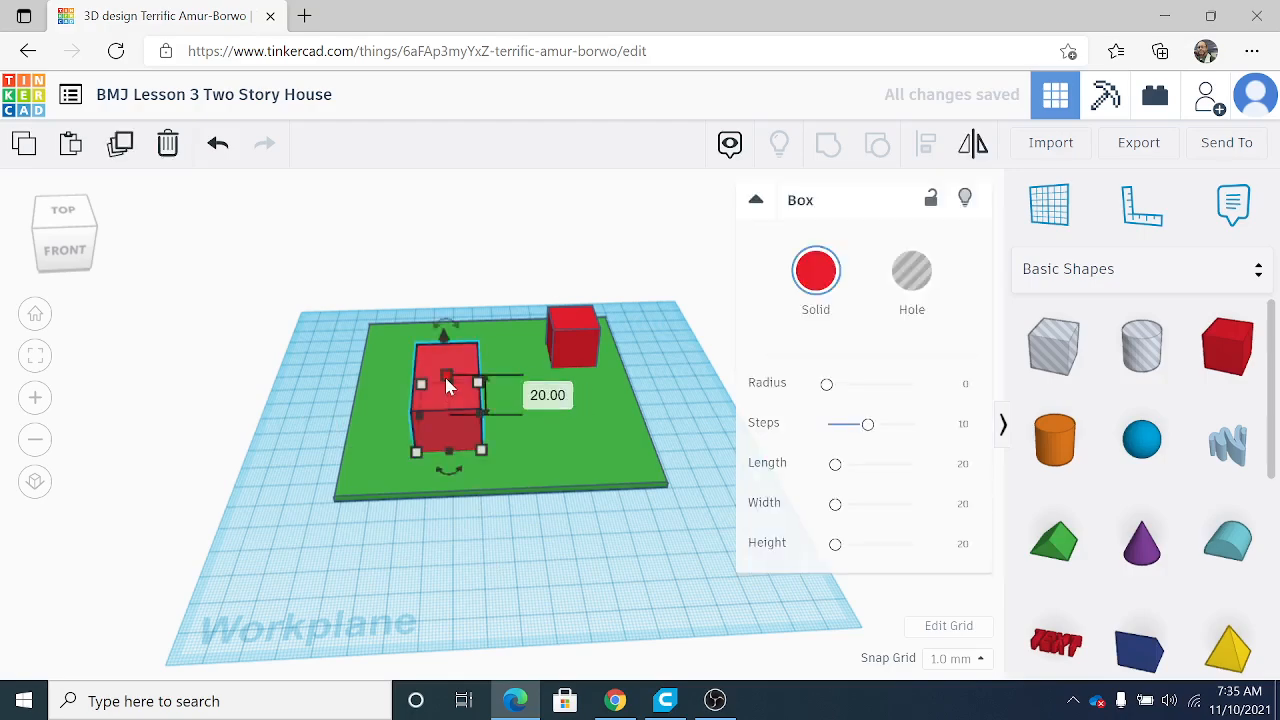
pyautogui.click(548, 394)
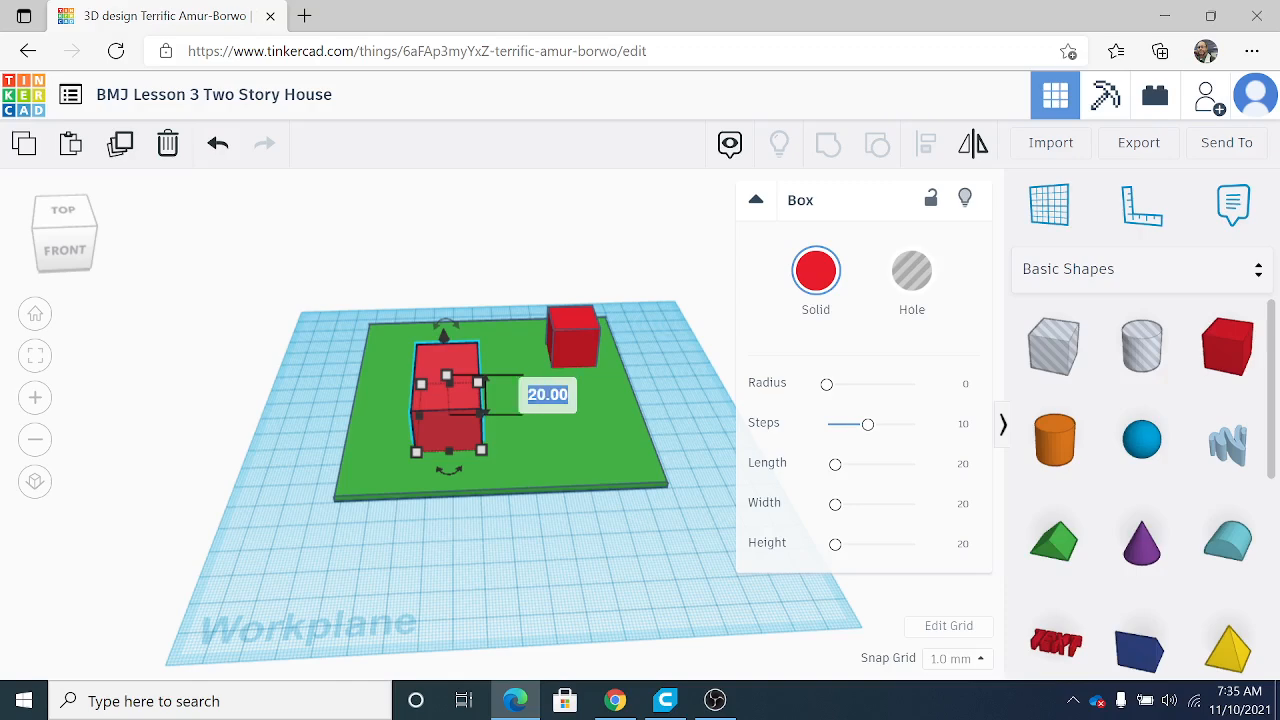
pyautogui.write('30')
pyautogui.press('Return')
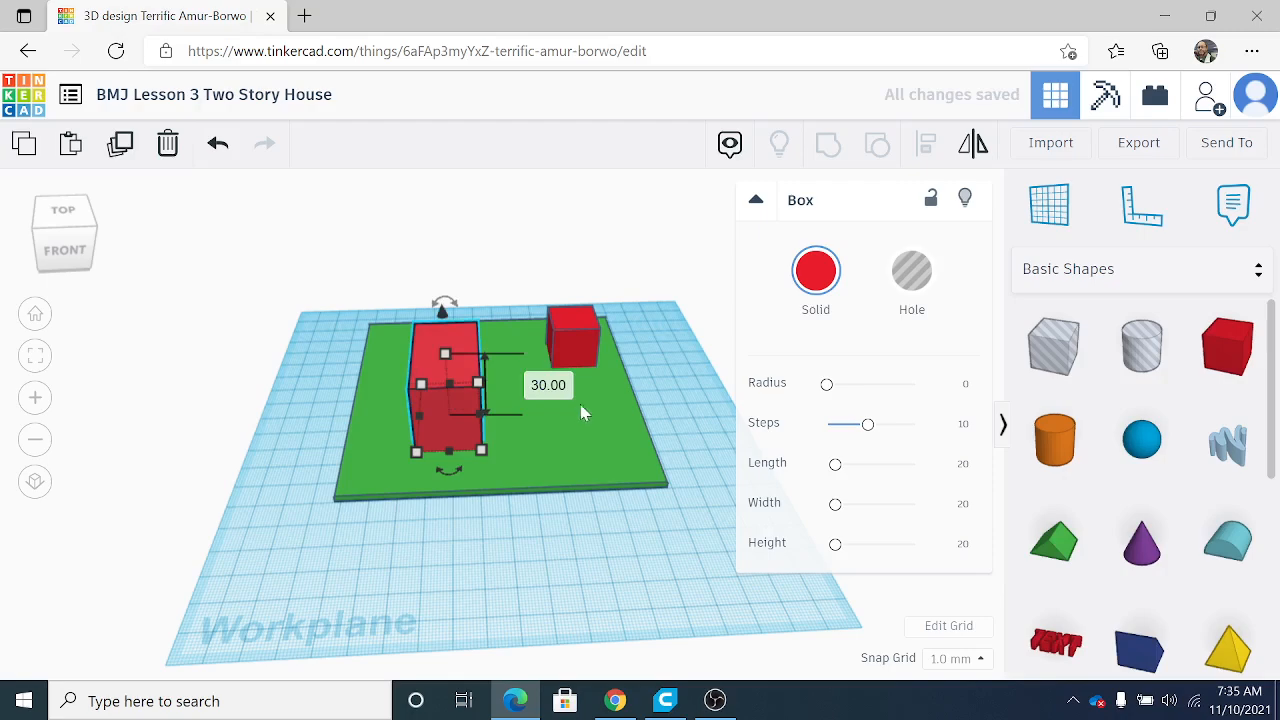
# Move the small red box across the green base to sit beside the large box's right side.
pyautogui.moveTo(570, 437); pyautogui.dragTo(340, 402, button='right')
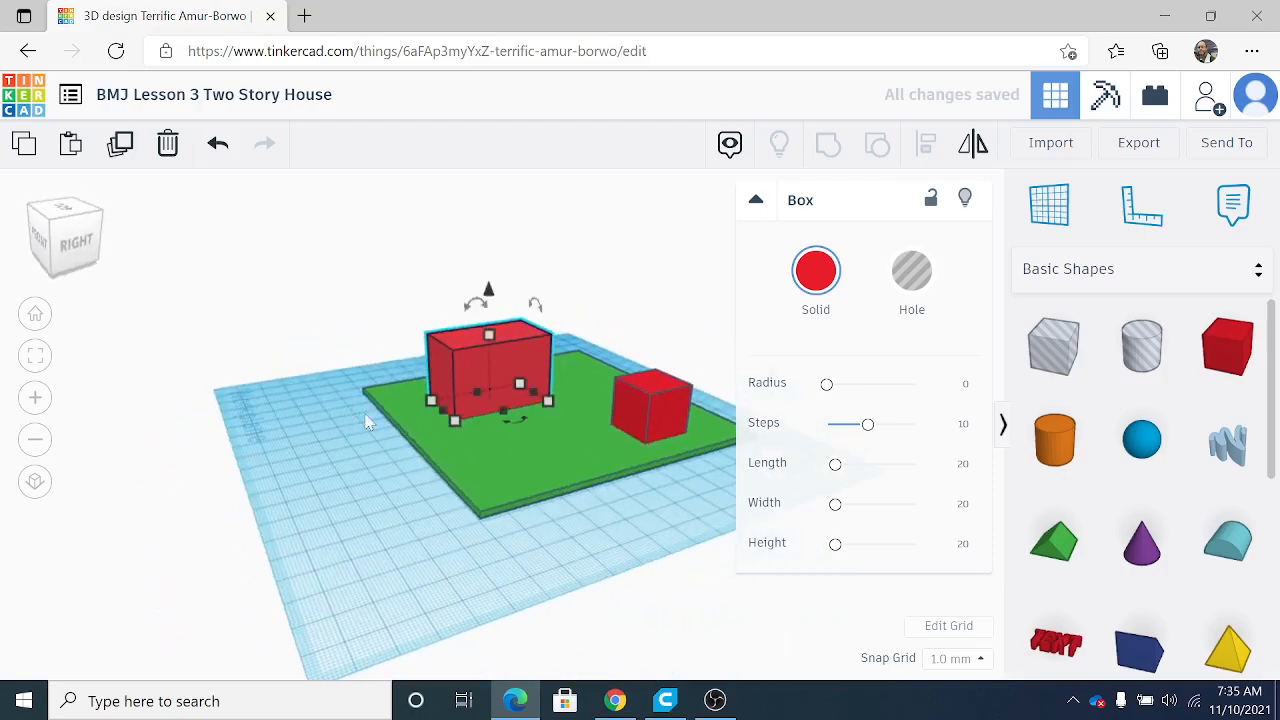
pyautogui.click(619, 396)
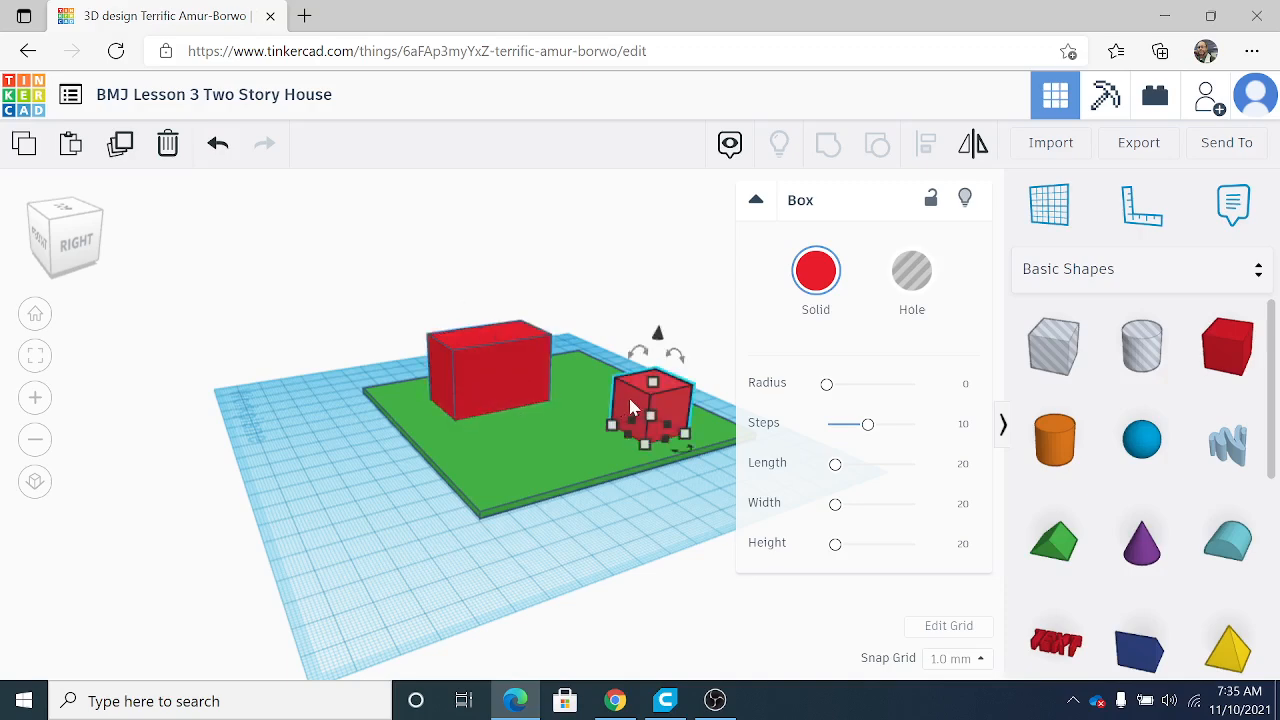
pyautogui.moveTo(629, 400); pyautogui.dragTo(520, 393)
pyautogui.moveTo(520, 393); pyautogui.dragTo(339, 463, button='right')
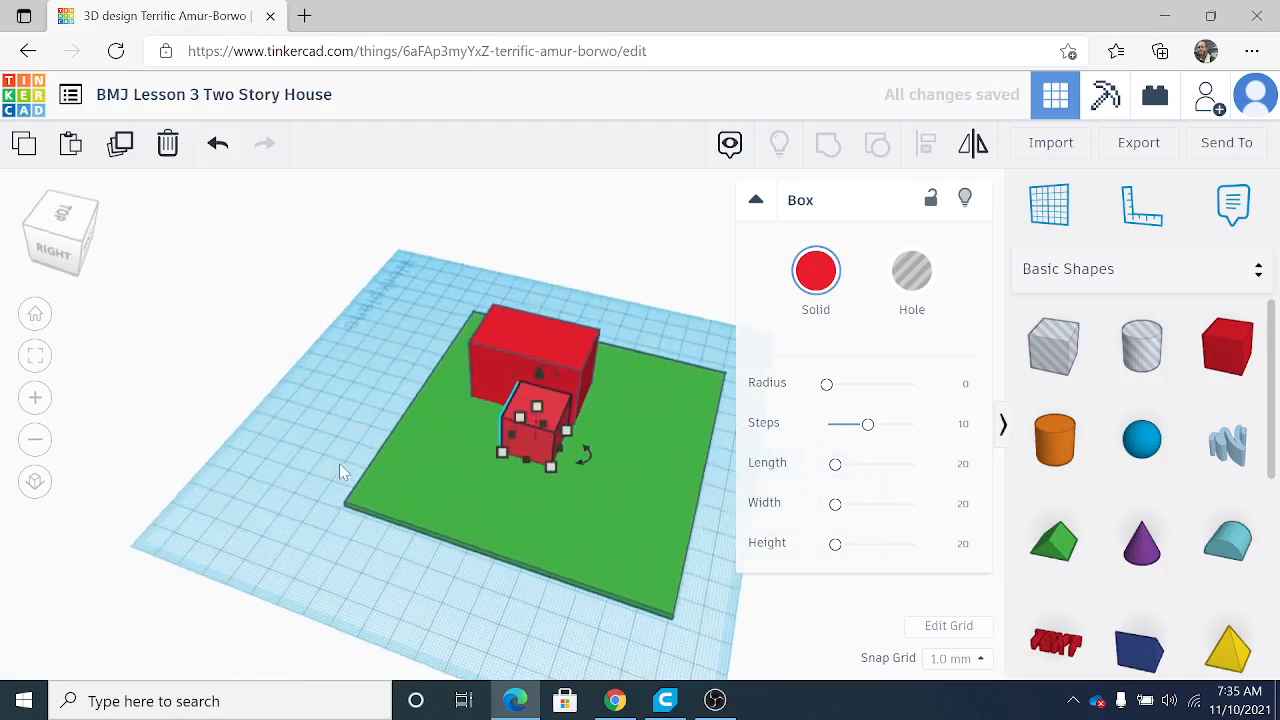
# Shift the large red box toward the back right of the green base.
pyautogui.click(538, 331)
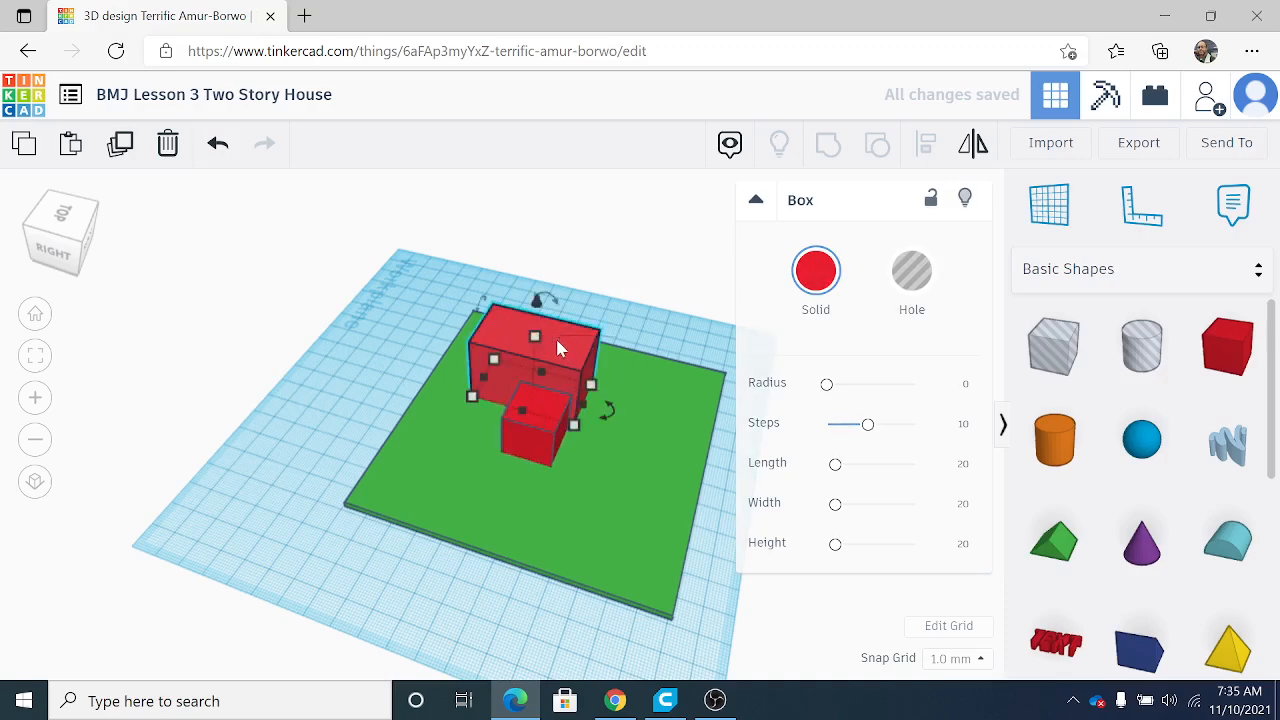
pyautogui.click(399, 420)
pyautogui.moveTo(545, 347); pyautogui.dragTo(585, 385)
pyautogui.click(402, 555)
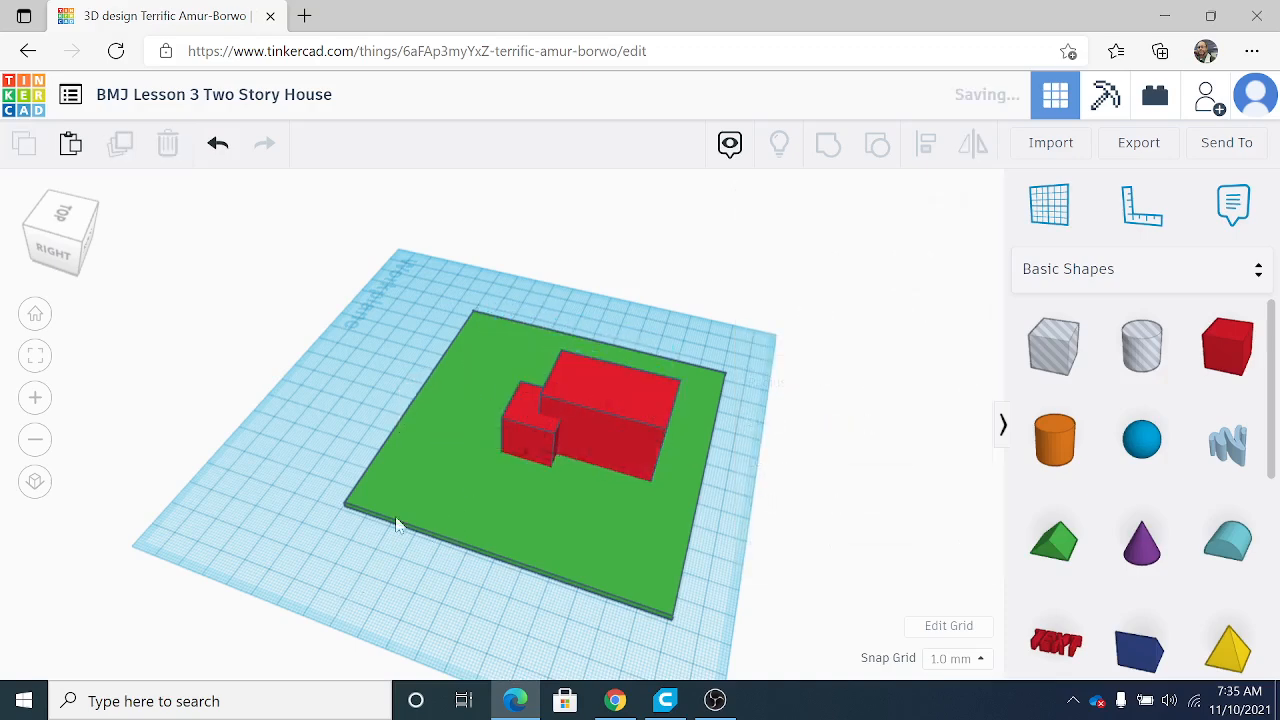
# Move the small red box flush against the large box's right side, near its back end.
pyautogui.click(511, 403)
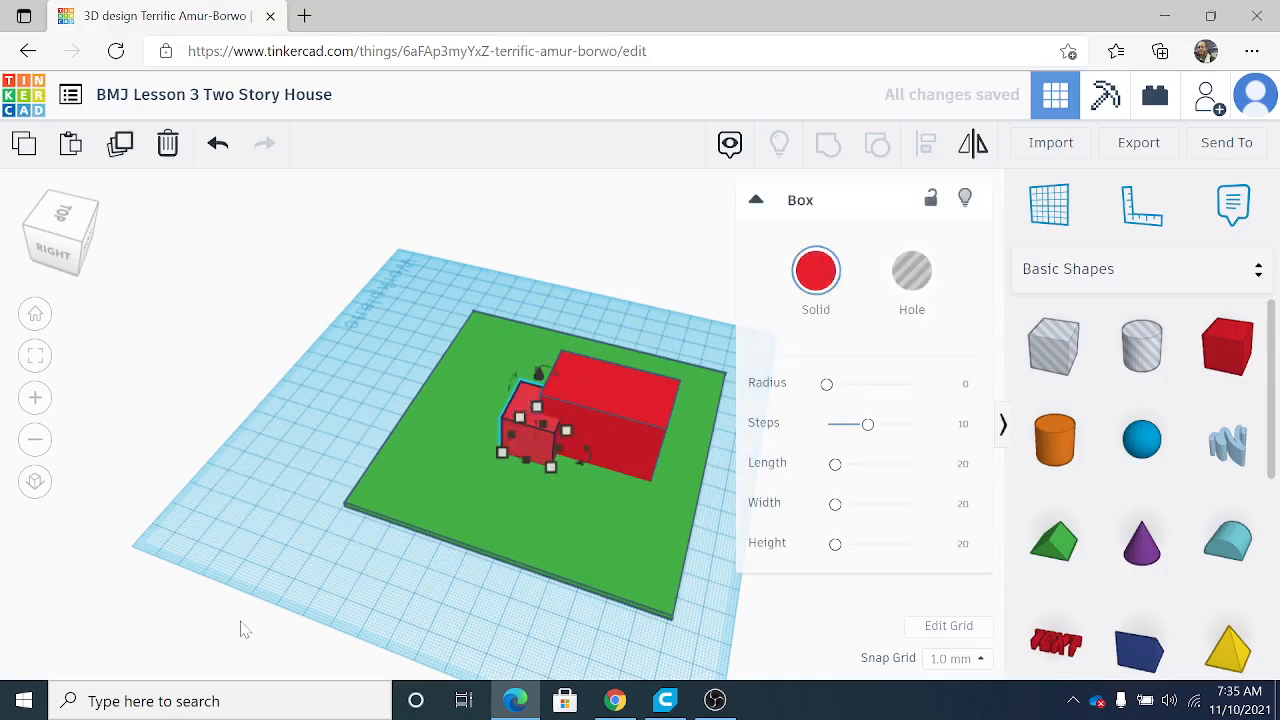
pyautogui.click(403, 553)
pyautogui.moveTo(522, 403); pyautogui.dragTo(606, 466)
pyautogui.moveTo(608, 510); pyautogui.dragTo(446, 458, button='right')
pyautogui.scroll(3, 597, 551)
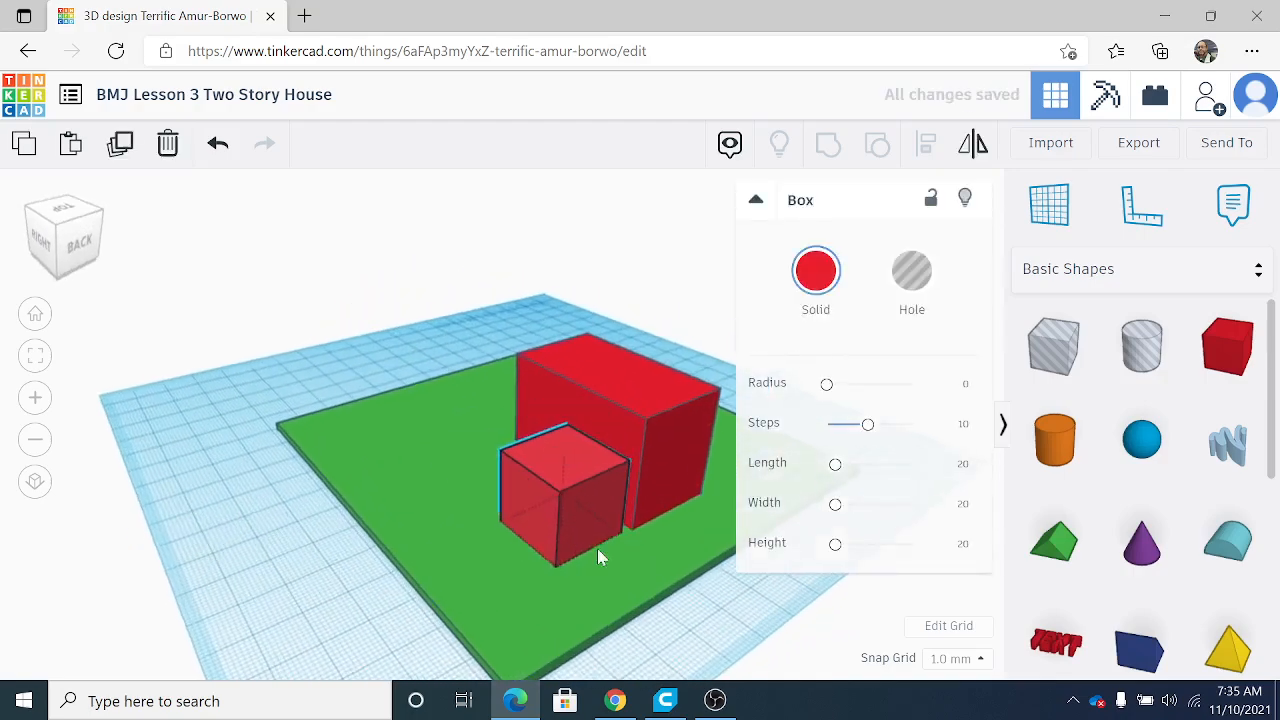
pyautogui.moveTo(526, 505); pyautogui.dragTo(543, 512)
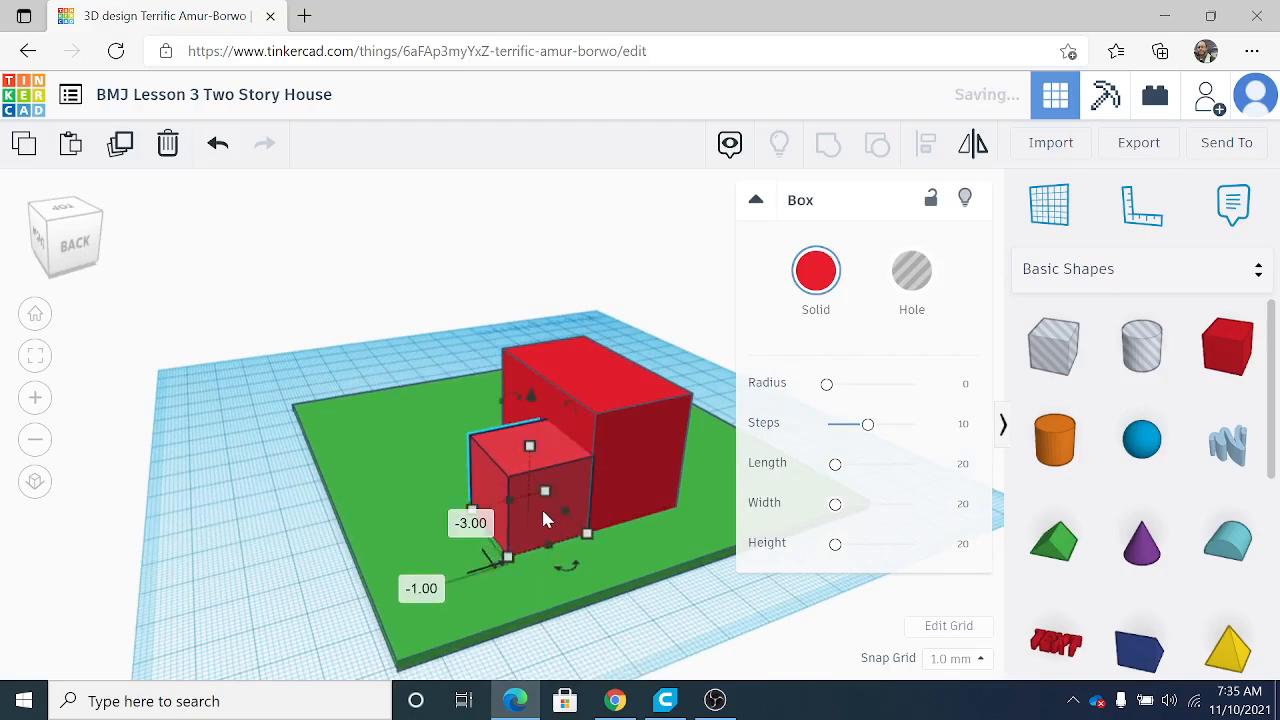
pyautogui.click(289, 606)
# Place a hole box at the small red box's outer side and size its footprint to 15 by 15 mm.
pyautogui.moveTo(289, 606); pyautogui.dragTo(428, 629, button='right')
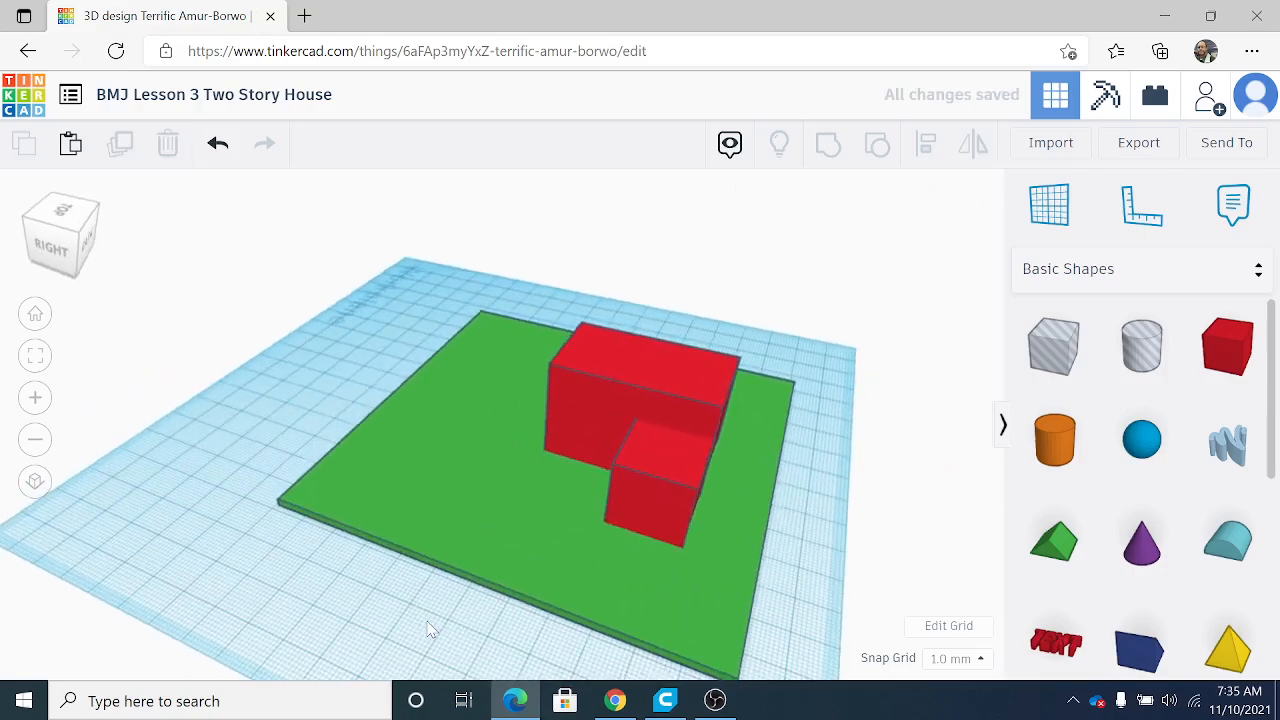
pyautogui.scroll(-3, 405, 518)
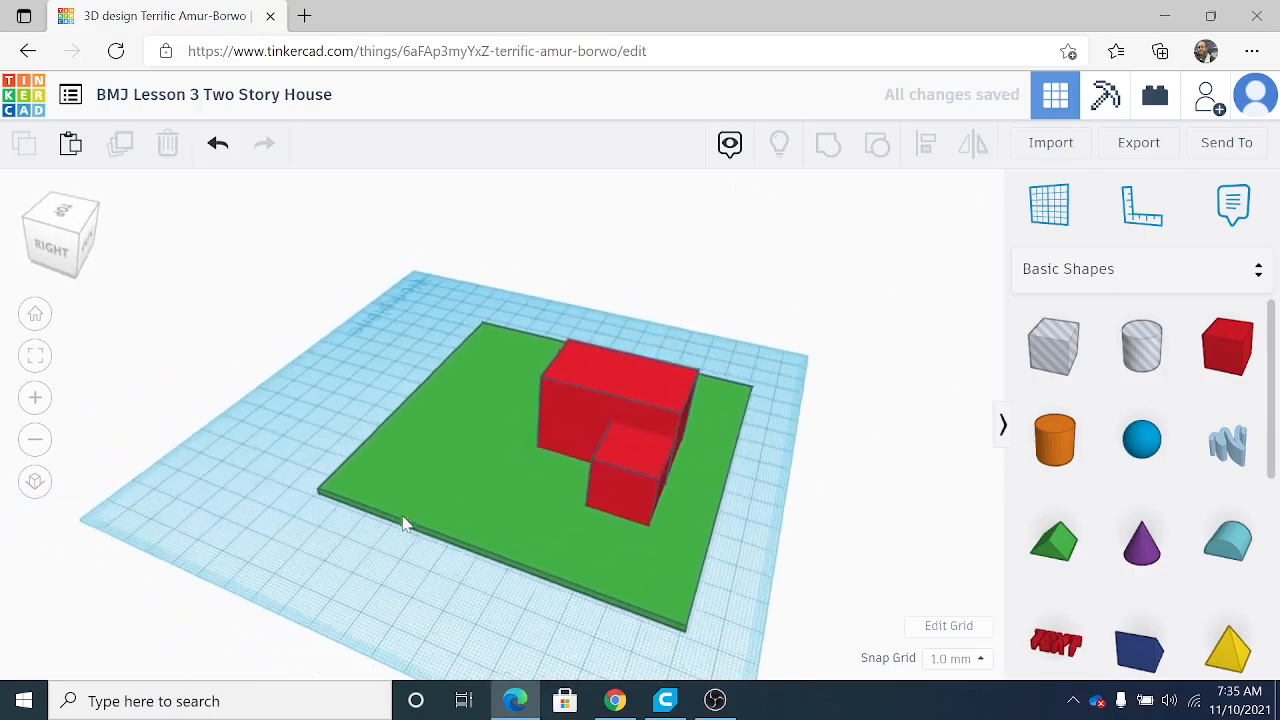
pyautogui.moveTo(406, 523); pyautogui.dragTo(660, 535, button='right')
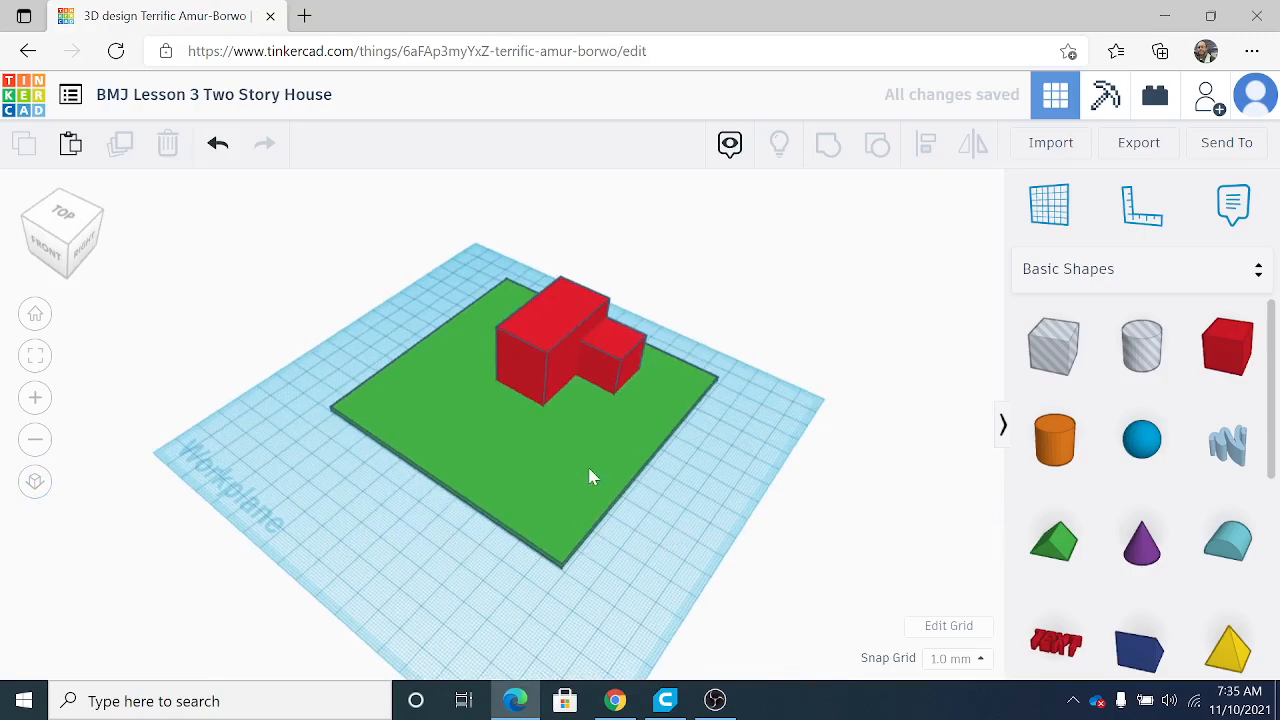
pyautogui.moveTo(634, 409); pyautogui.dragTo(434, 394, button='right')
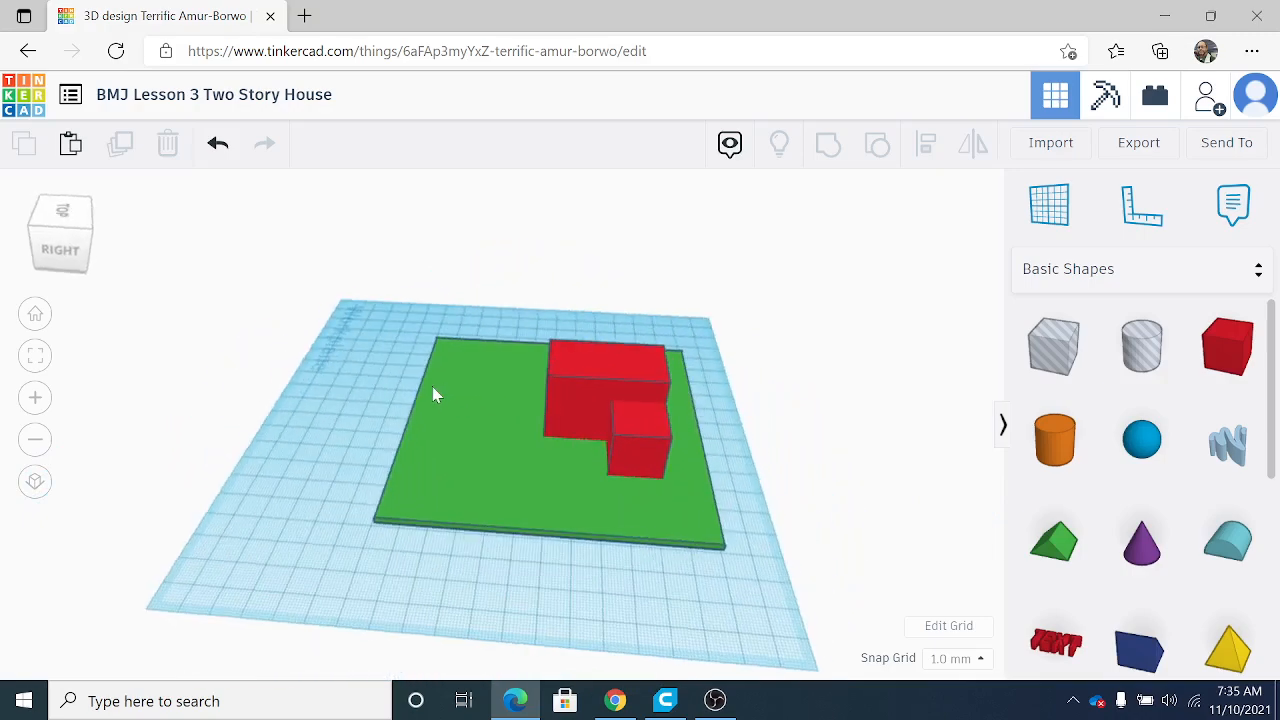
pyautogui.moveTo(577, 476)
pyautogui.mouseDown(button='right')
pyautogui.moveTo(591, 482)
pyautogui.moveTo(526, 445)
pyautogui.moveTo(557, 467)
pyautogui.mouseUp(button='right')
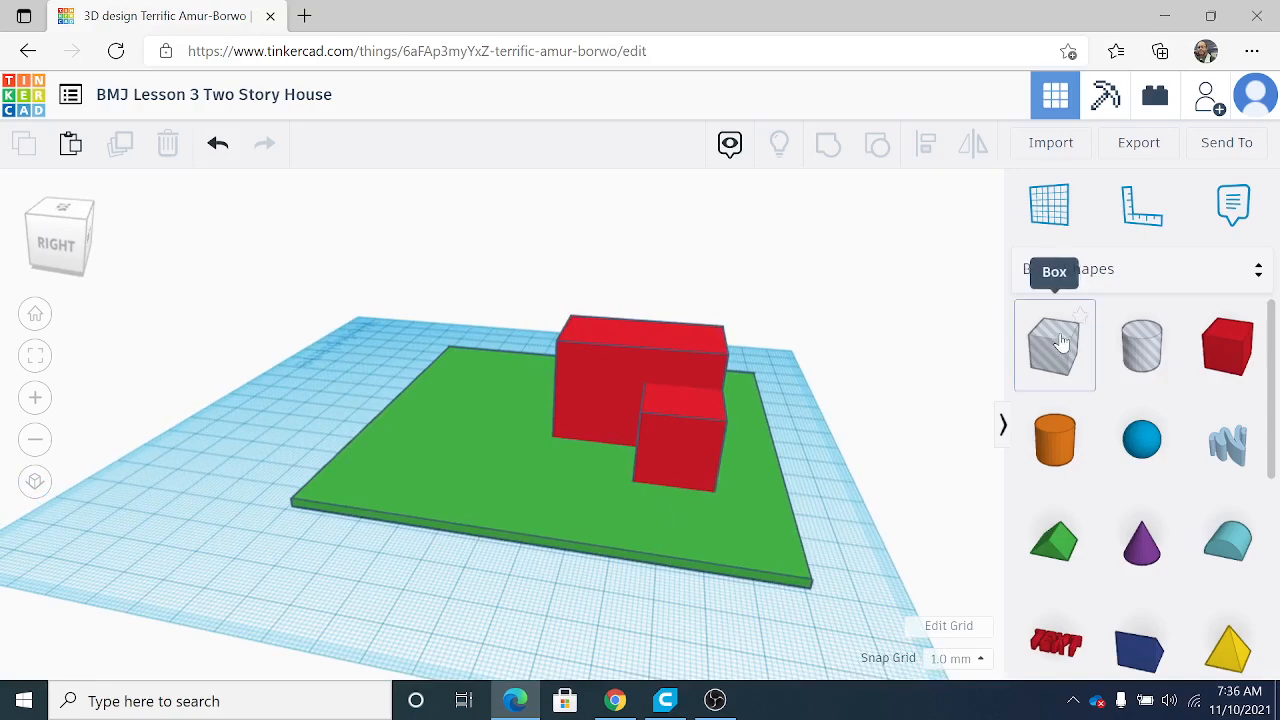
pyautogui.moveTo(1062, 343); pyautogui.dragTo(672, 522)
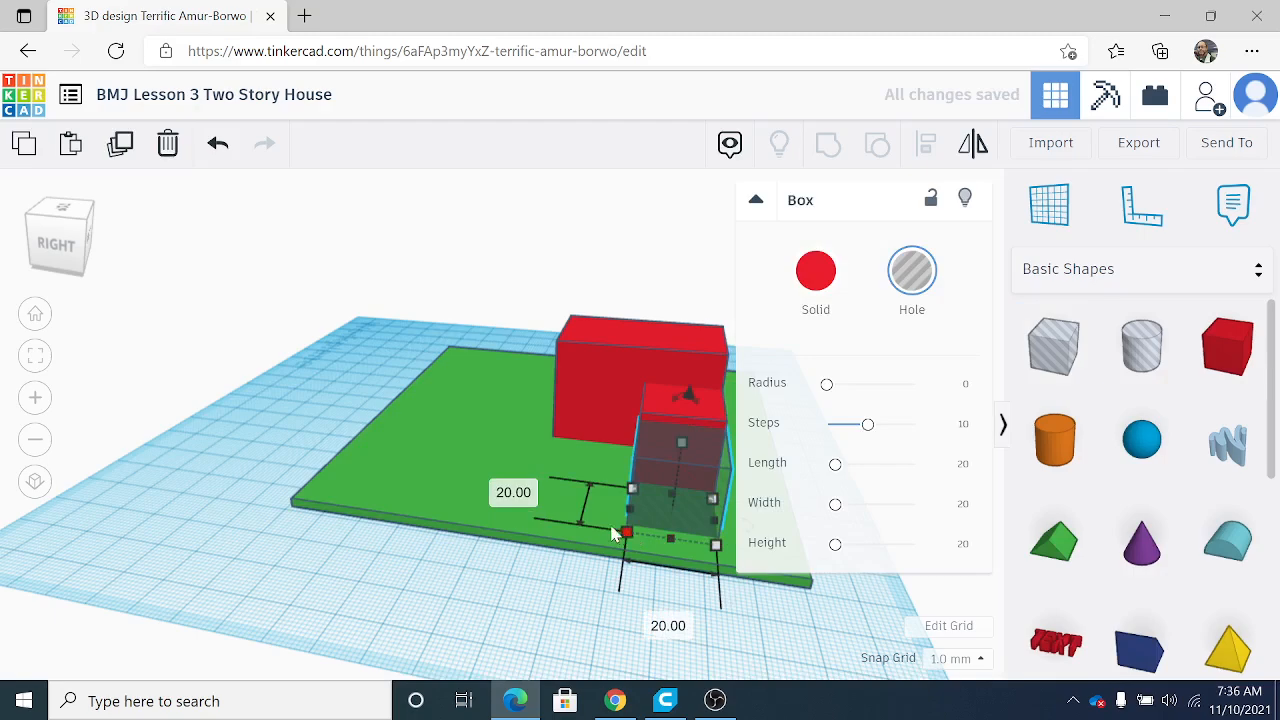
pyautogui.click(513, 491)
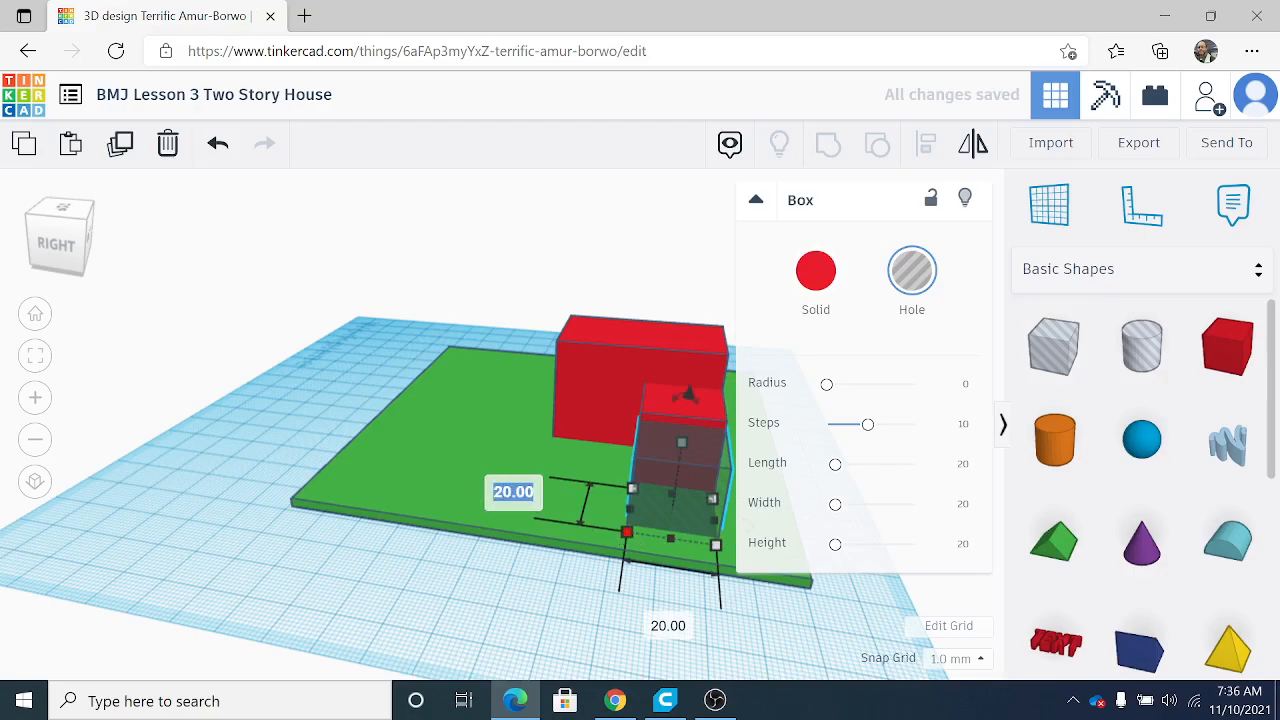
pyautogui.write('15')
pyautogui.press('Return')
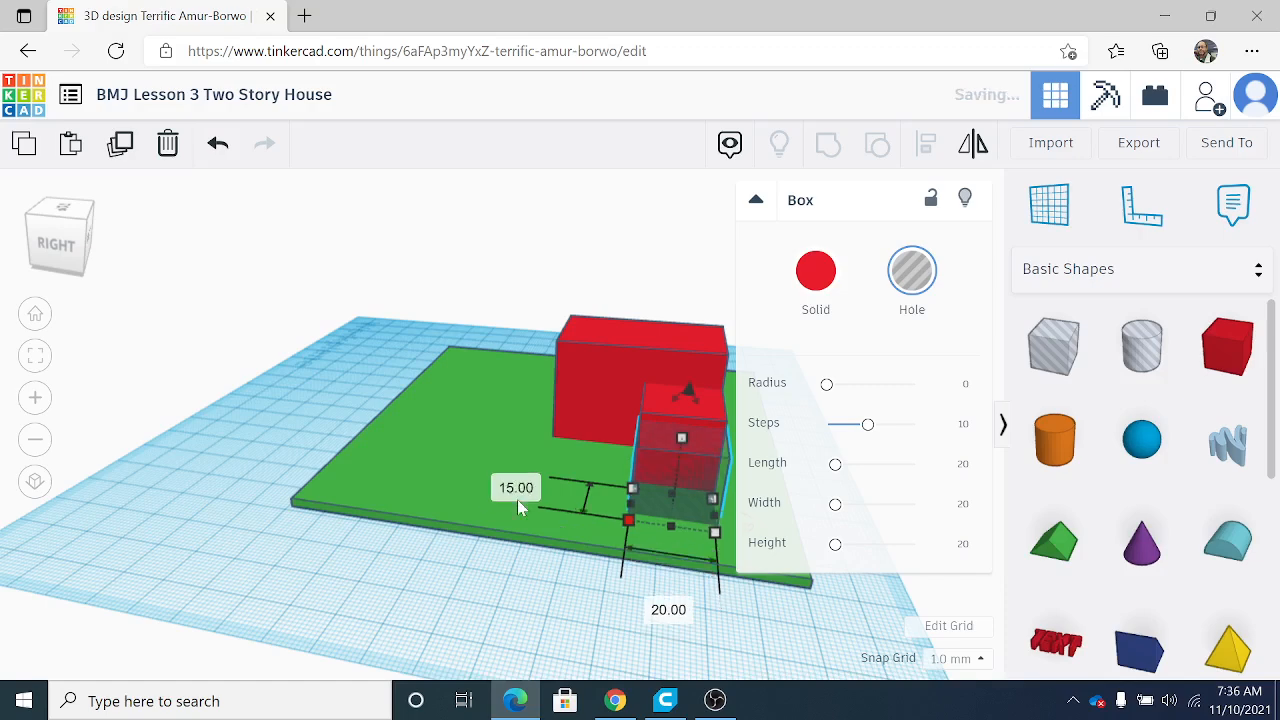
pyautogui.click(668, 609)
pyautogui.write('15')
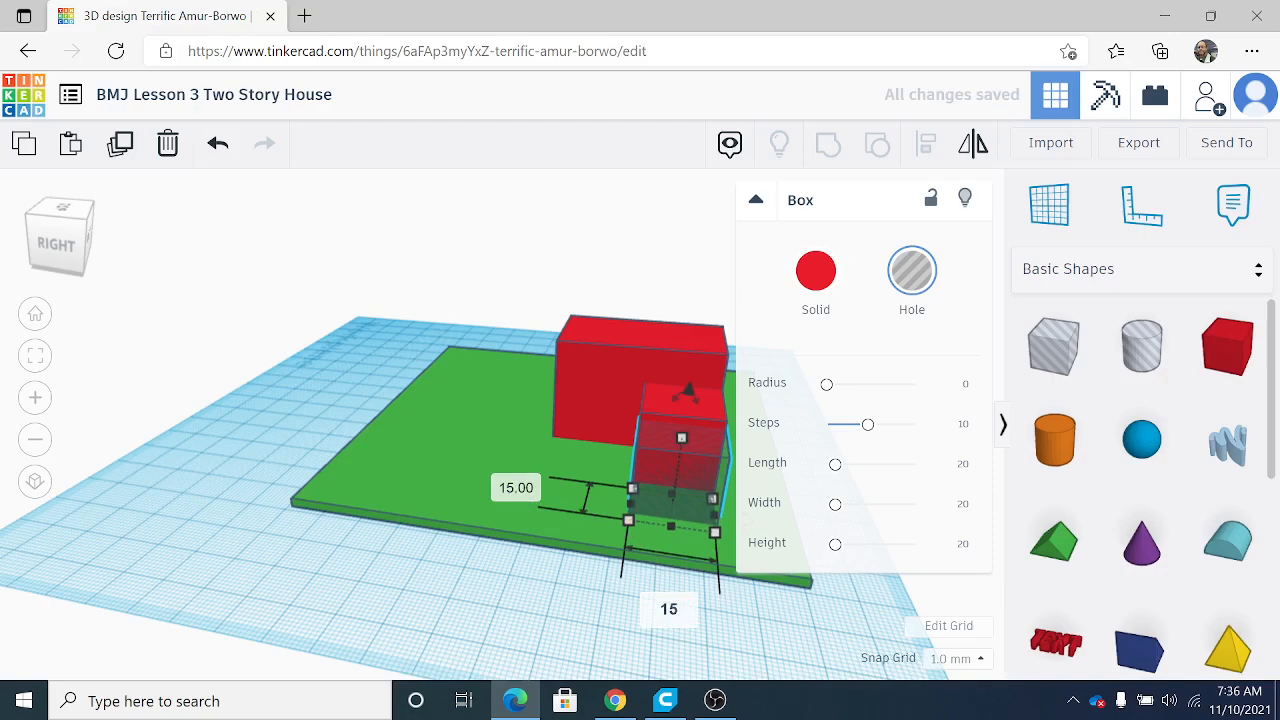
pyautogui.press('Return')
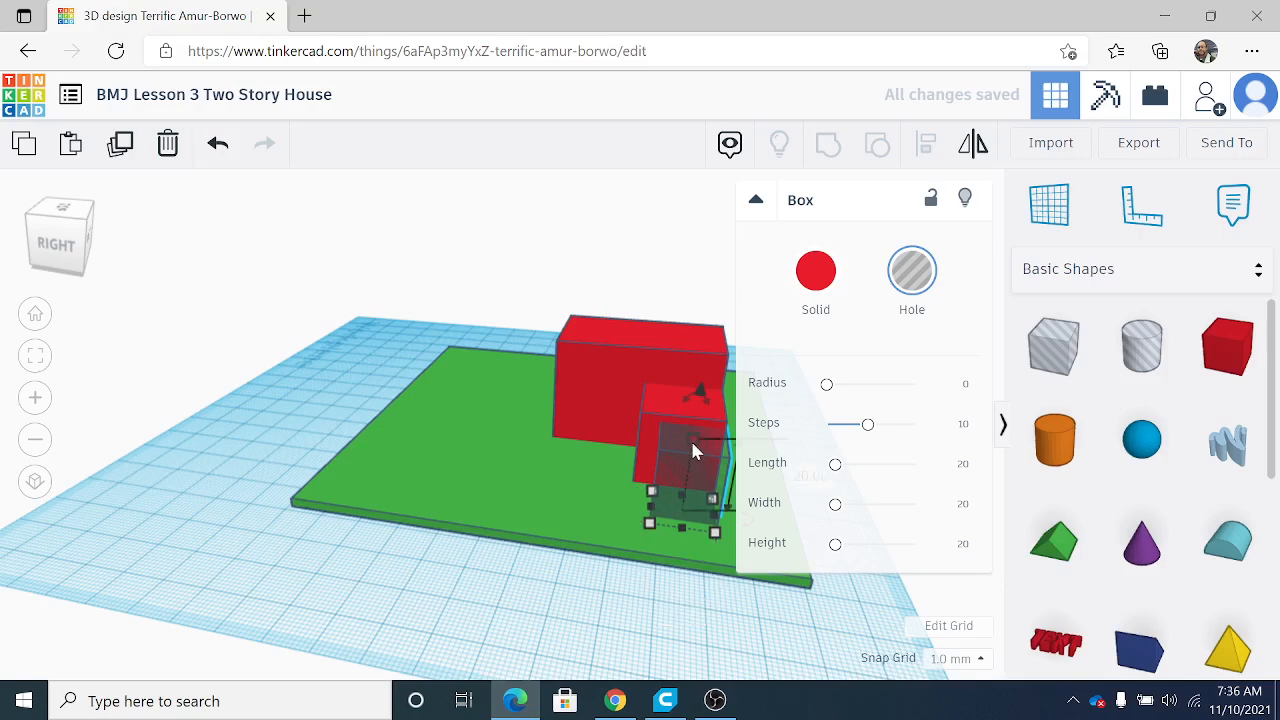
# Centre the hole box across the small red box's outer face and push it about 12 mm into the box.
pyautogui.click(755, 201)
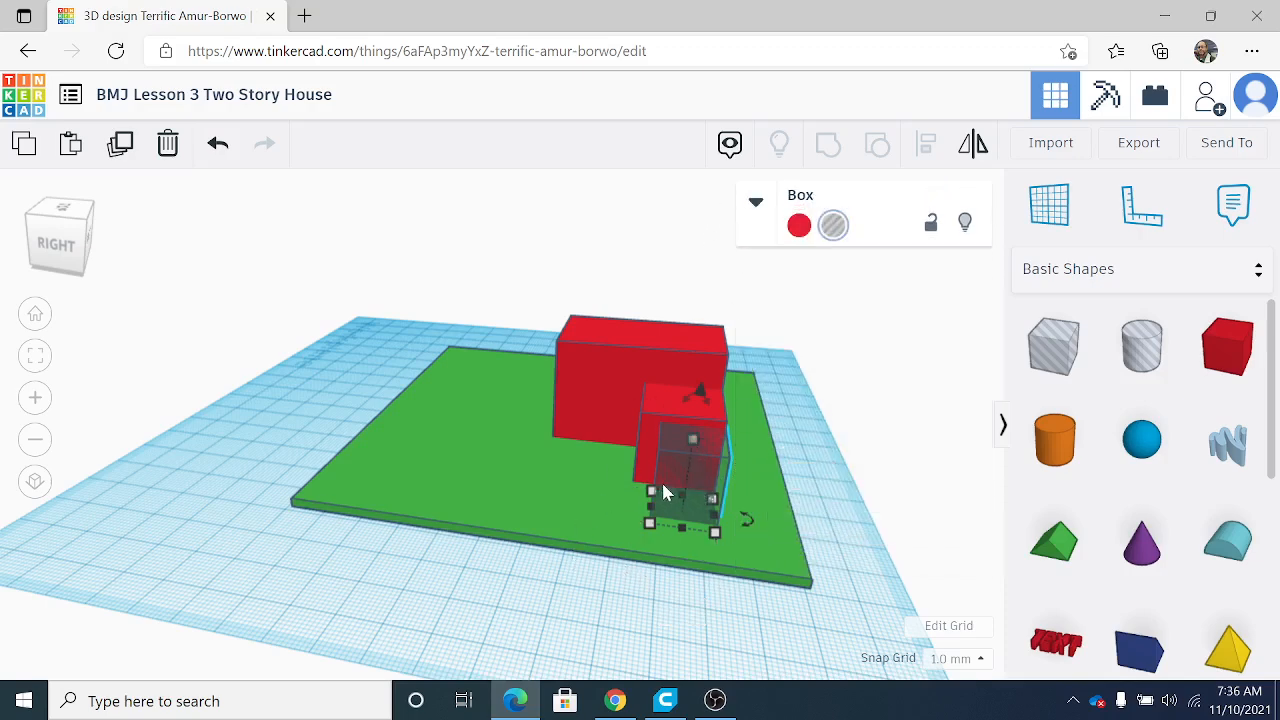
pyautogui.click(614, 580)
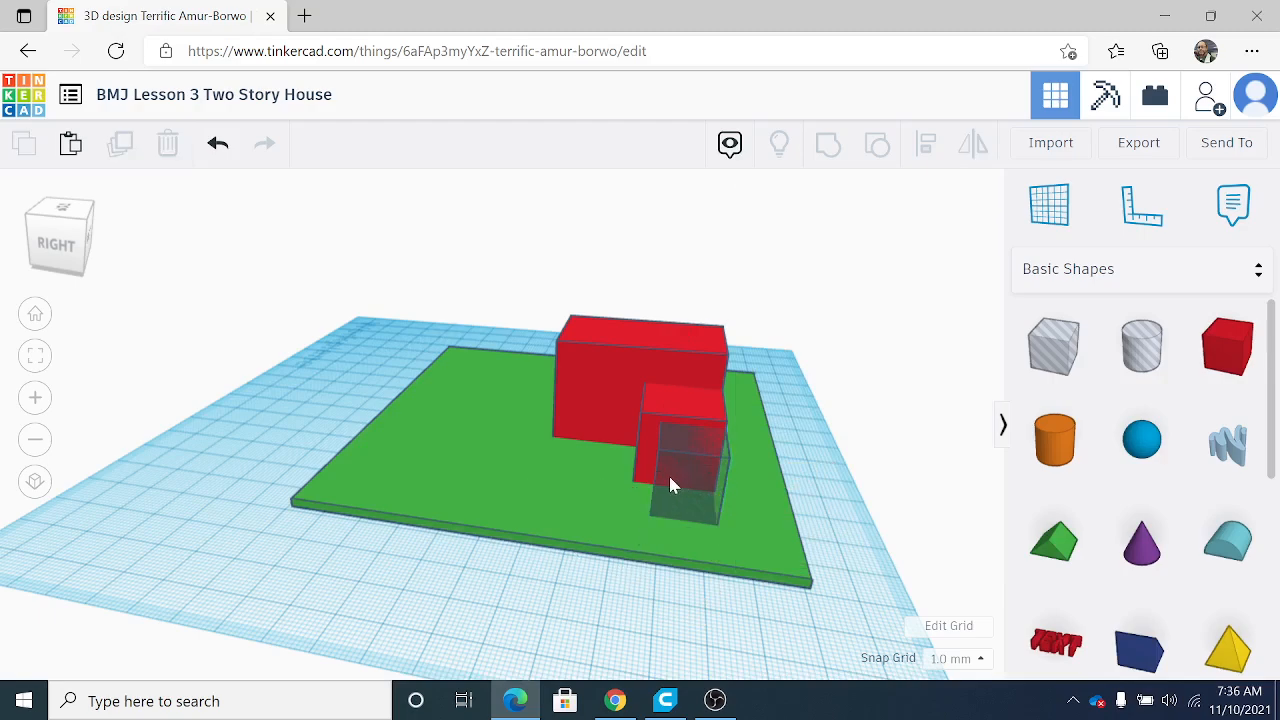
pyautogui.moveTo(670, 480); pyautogui.dragTo(666, 471)
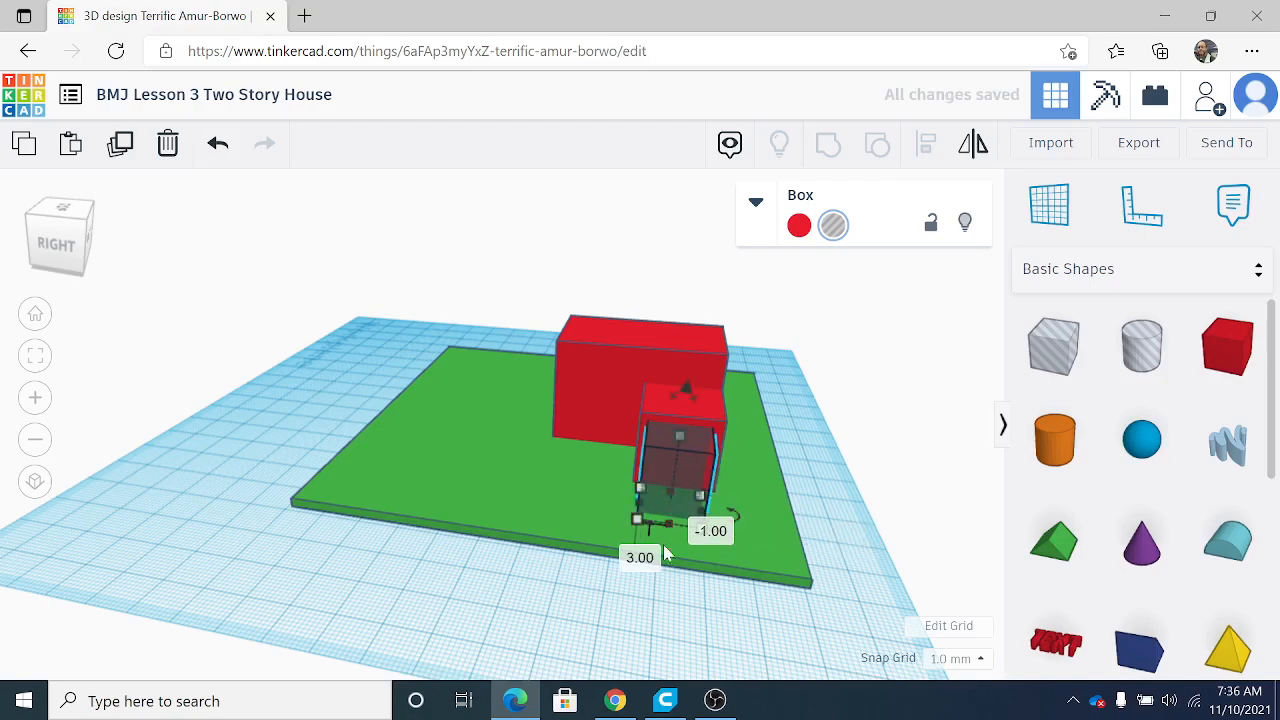
pyautogui.click(680, 603)
pyautogui.moveTo(657, 586); pyautogui.dragTo(674, 634, button='right')
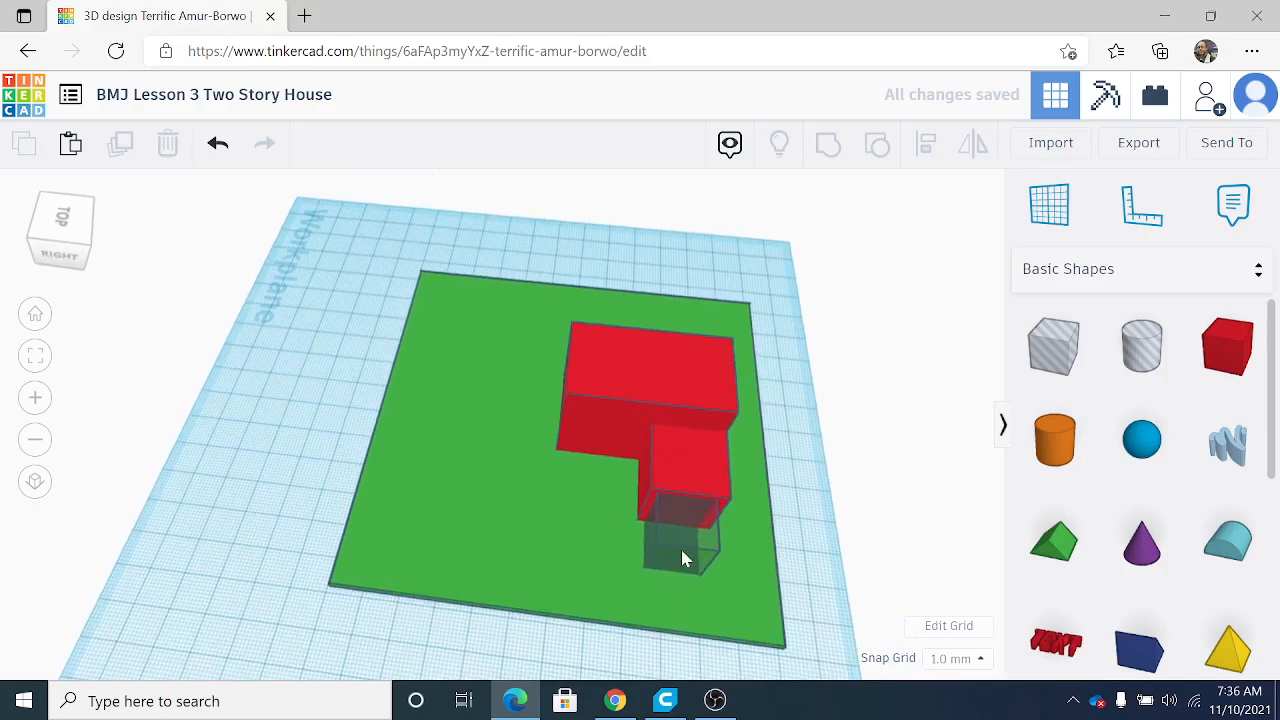
pyautogui.moveTo(682, 558); pyautogui.dragTo(611, 503)
pyautogui.moveTo(610, 500); pyautogui.dragTo(680, 509)
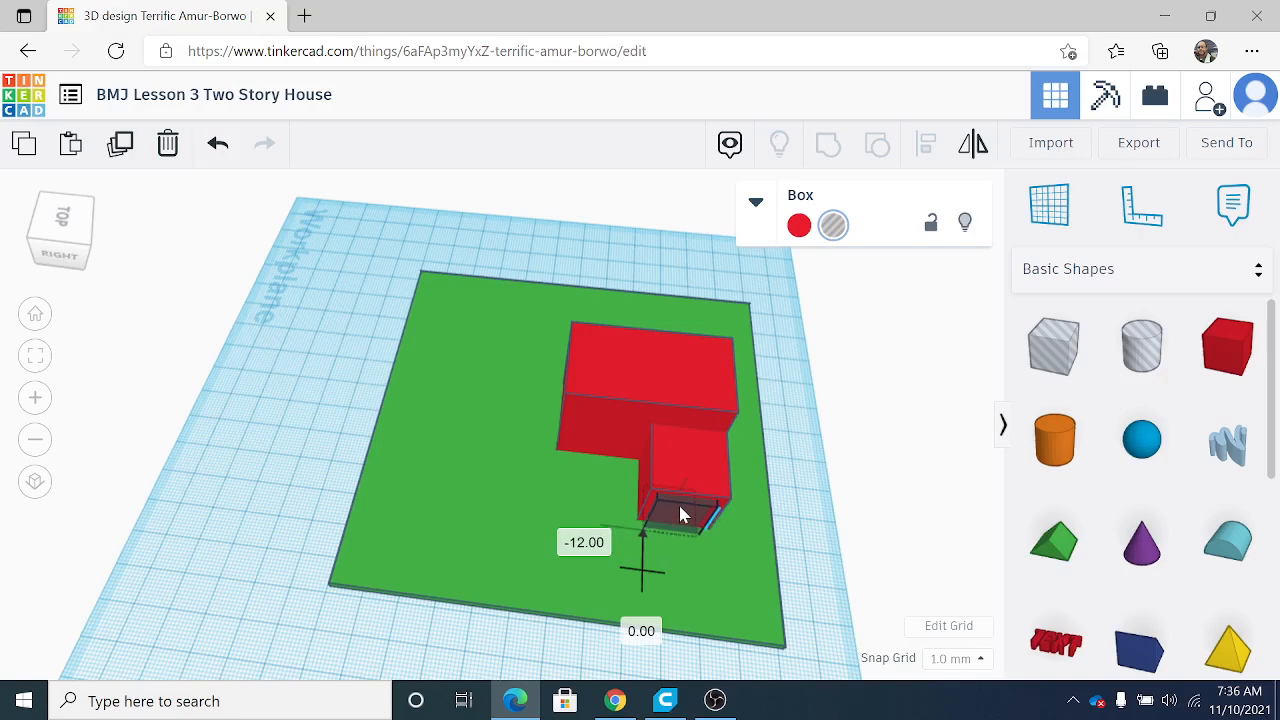
pyautogui.moveTo(679, 507); pyautogui.dragTo(682, 507)
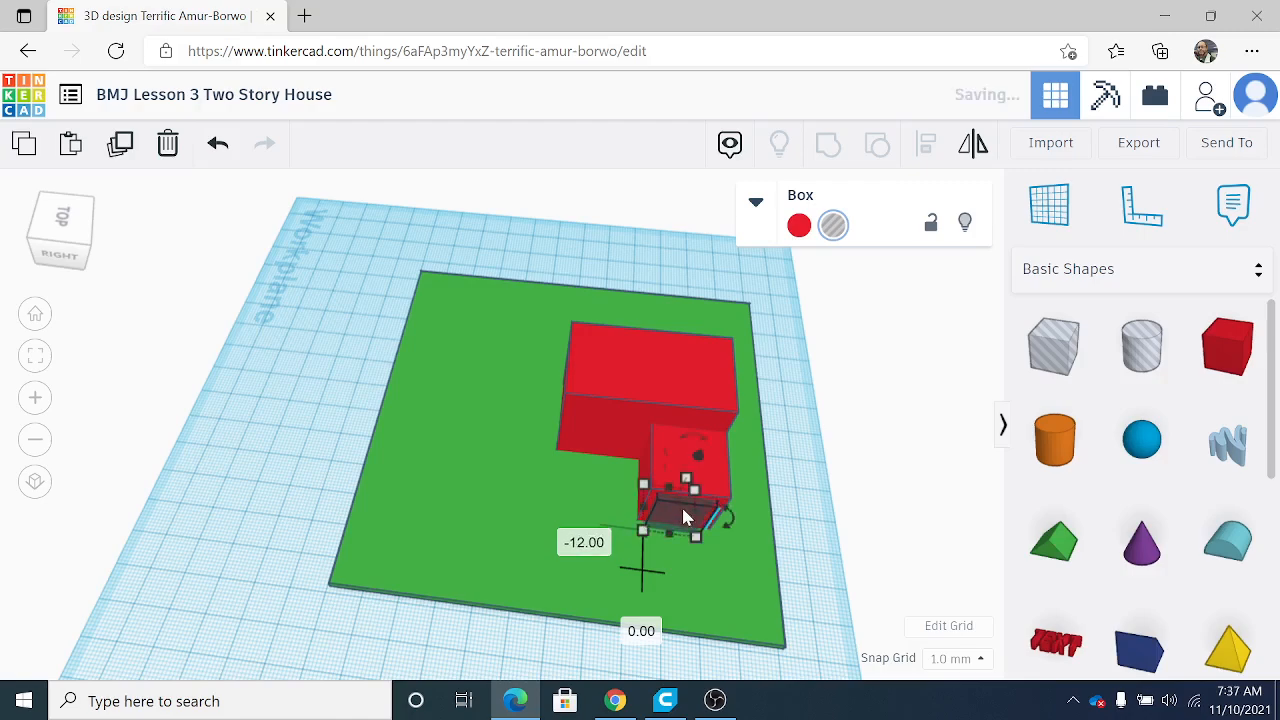
pyautogui.click(549, 513)
# Group the hole box with the small red box to cut an opening in its outer side.
pyautogui.moveTo(549, 513)
pyautogui.mouseDown(button='right')
pyautogui.moveTo(545, 477)
pyautogui.moveTo(571, 506)
pyautogui.mouseUp(button='right')
pyautogui.moveTo(645, 618); pyautogui.dragTo(709, 534, button='right')
pyautogui.click(697, 448)
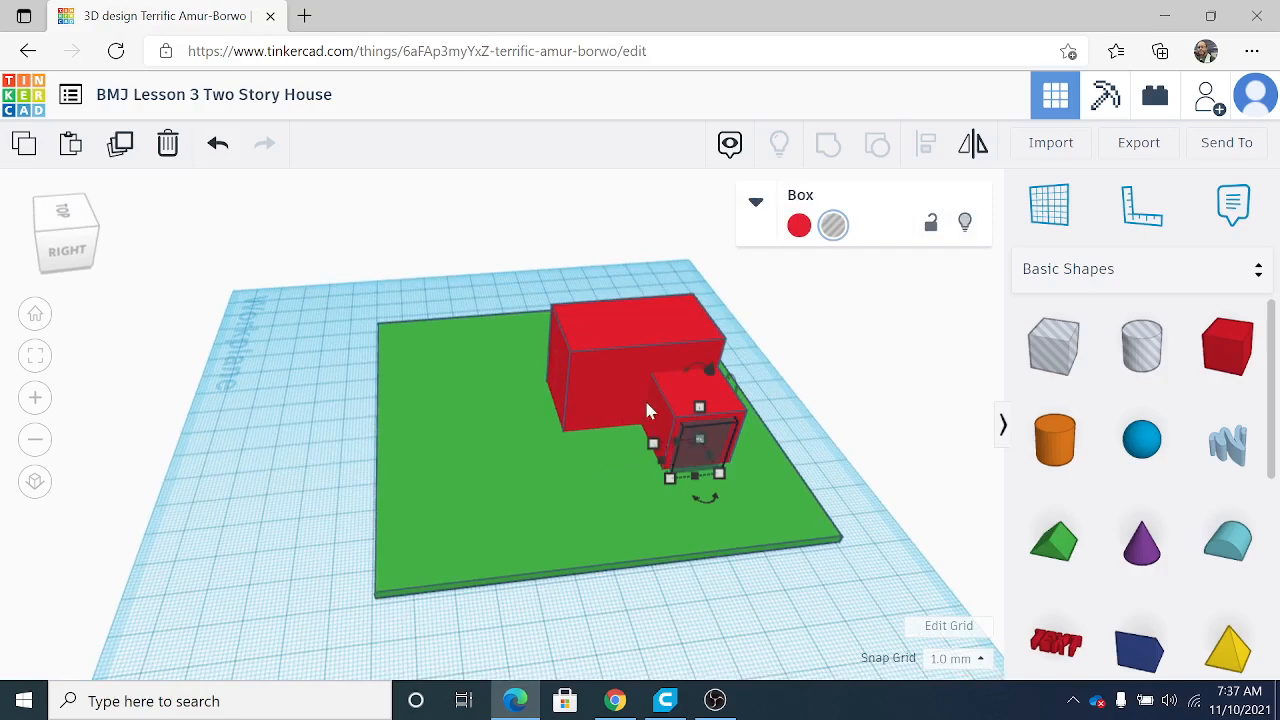
pyautogui.keyDown('shift'); pyautogui.click(658, 407); pyautogui.keyUp('shift')
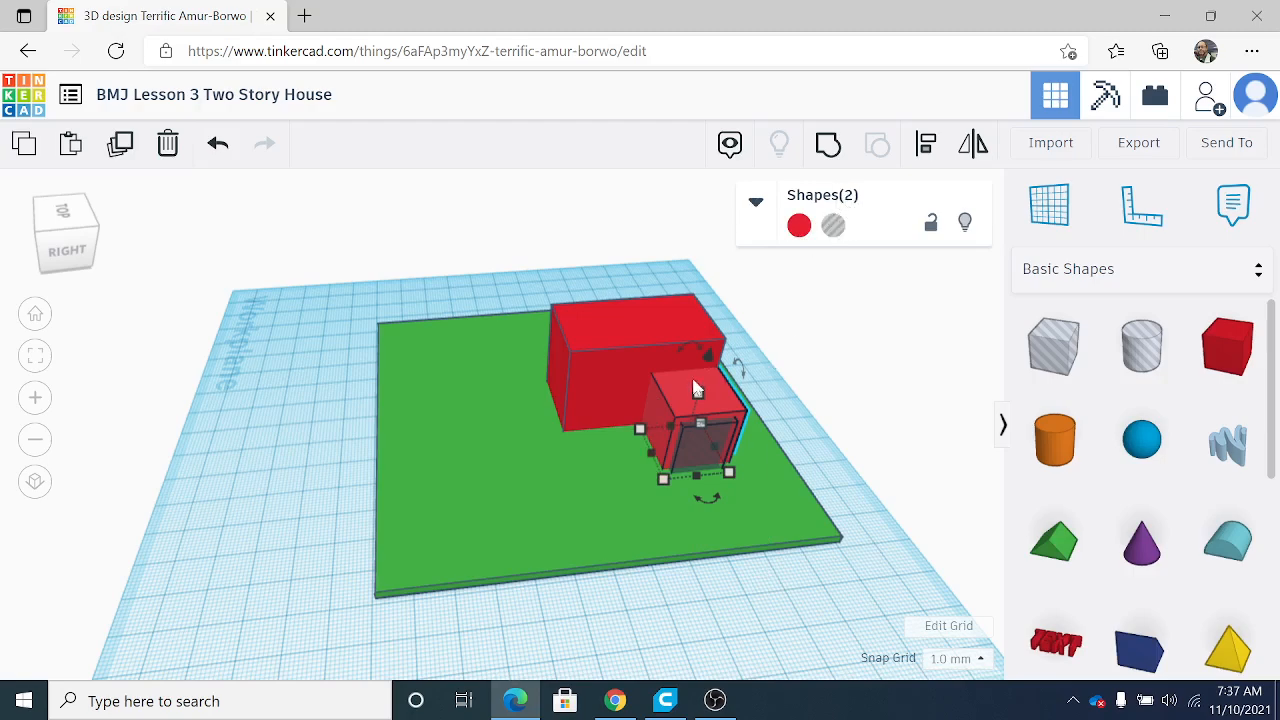
pyautogui.click(826, 145)
pyautogui.click(772, 630)
# Inspect the two joined house blocks from the back and from above.
pyautogui.moveTo(772, 630); pyautogui.dragTo(810, 648, button='right')
pyautogui.moveTo(460, 336); pyautogui.dragTo(735, 595, button='right')
pyautogui.scroll(3, 537, 237)
pyautogui.moveTo(541, 245); pyautogui.dragTo(841, 465, button='right')
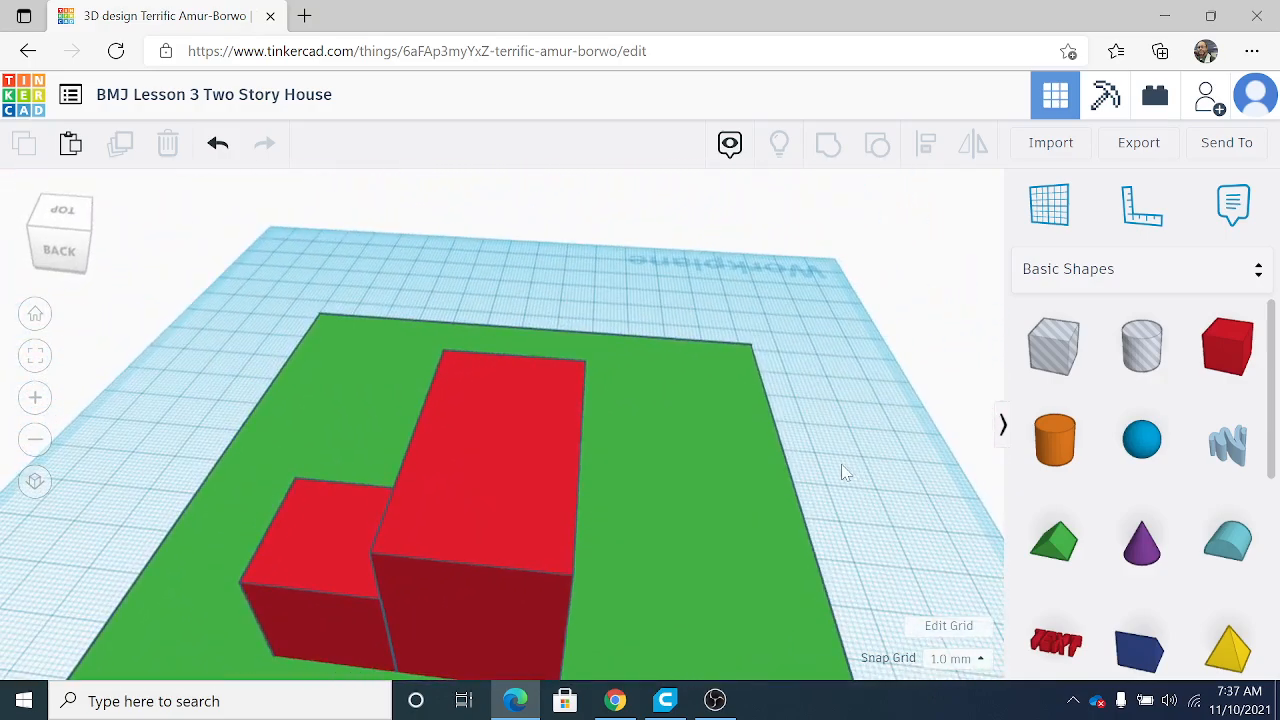
pyautogui.scroll(-2, 604, 424)
pyautogui.moveTo(605, 431); pyautogui.dragTo(632, 450, button='right')
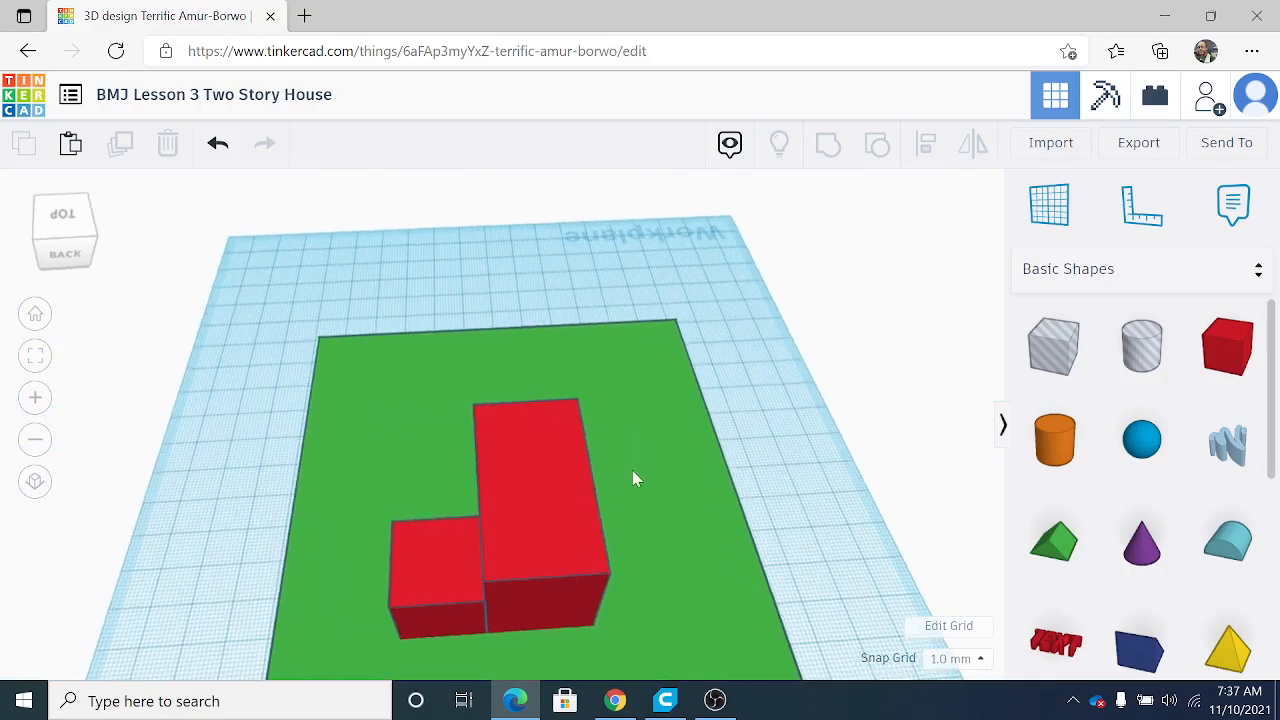
pyautogui.scroll(-3, 637, 501)
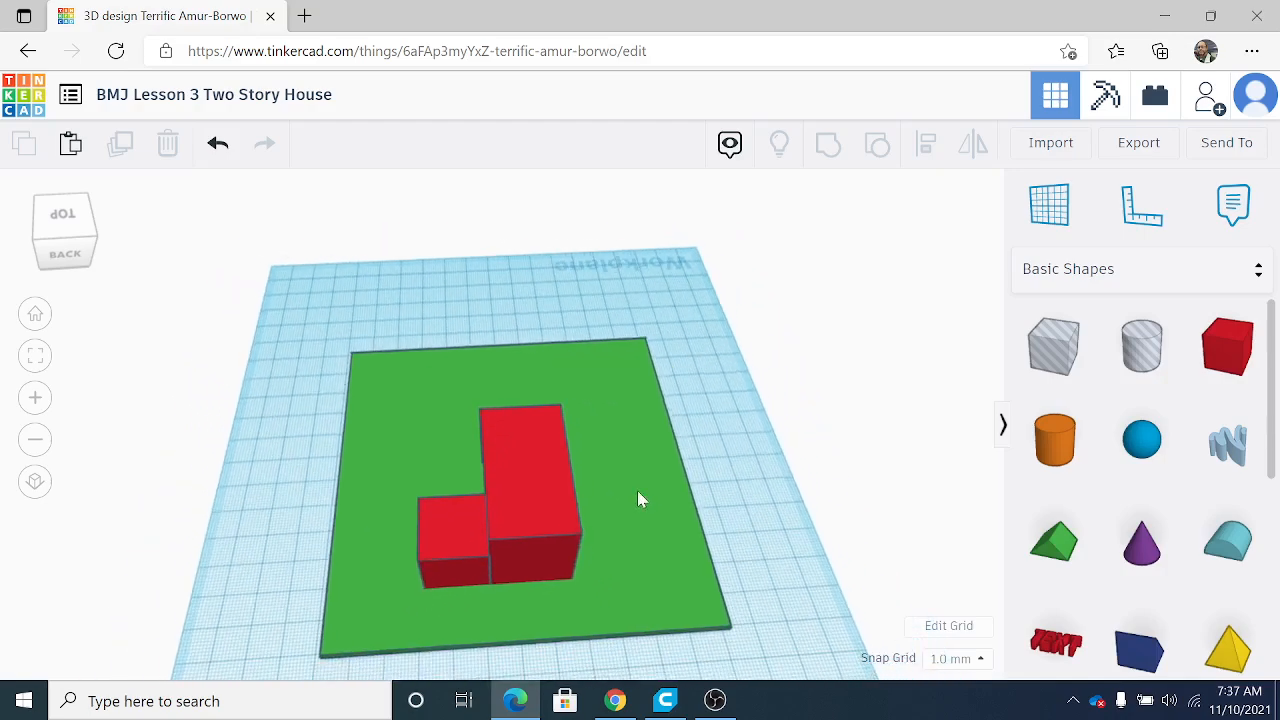
pyautogui.scroll(3, 637, 492)
# Duplicate the tall red box in place and shrink the copy inward on all four sides, to a length of 40 mm.
pyautogui.click(562, 495)
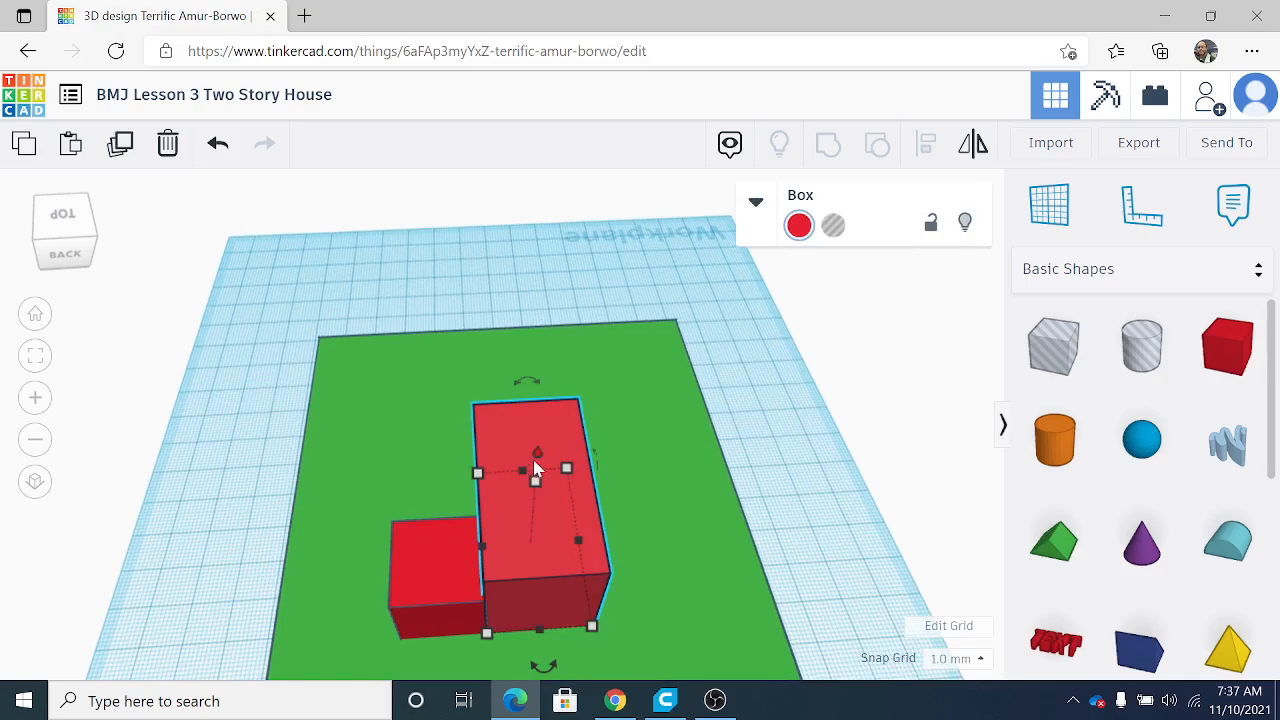
pyautogui.moveTo(390, 427); pyautogui.dragTo(388, 466, button='right')
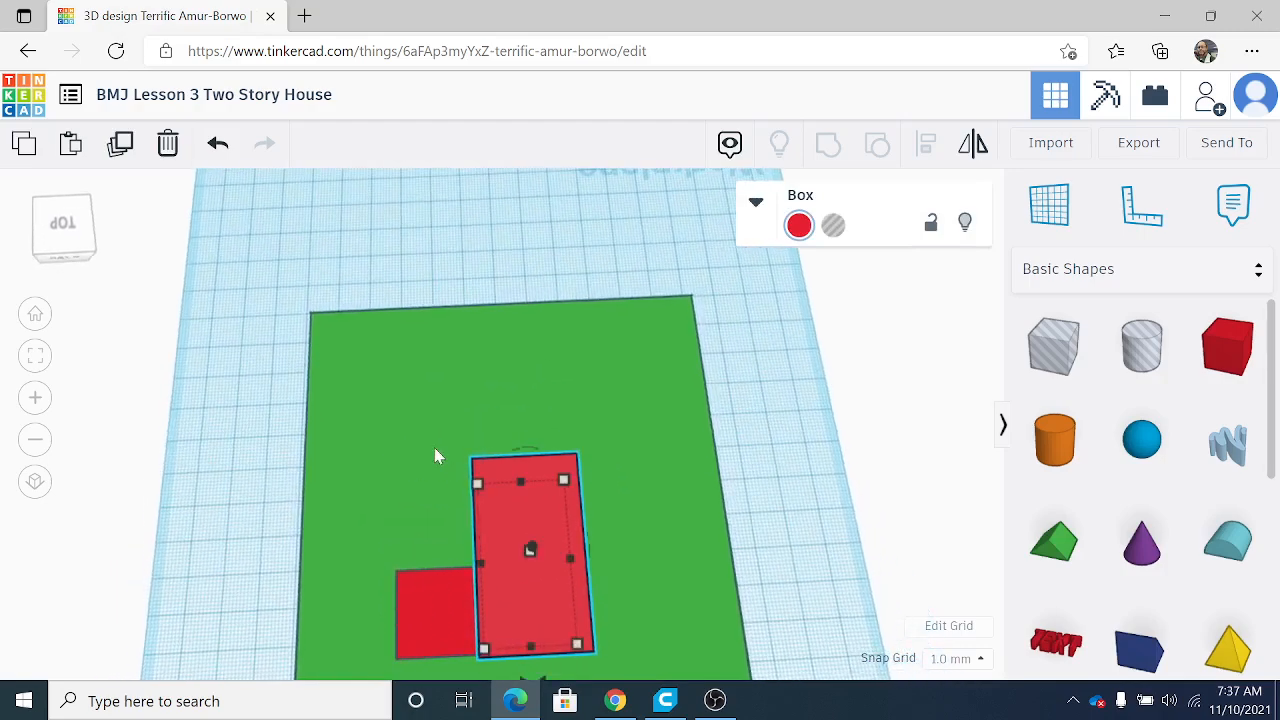
pyautogui.click(119, 146)
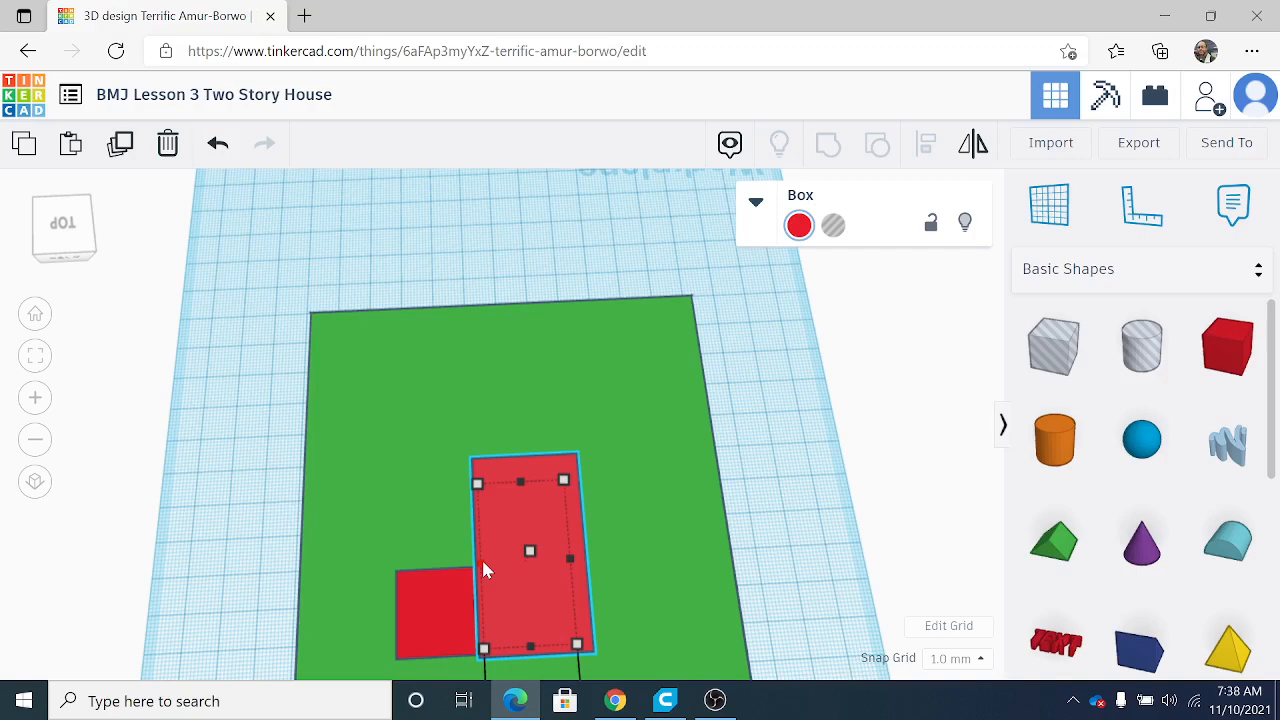
pyautogui.moveTo(483, 568); pyautogui.dragTo(491, 565)
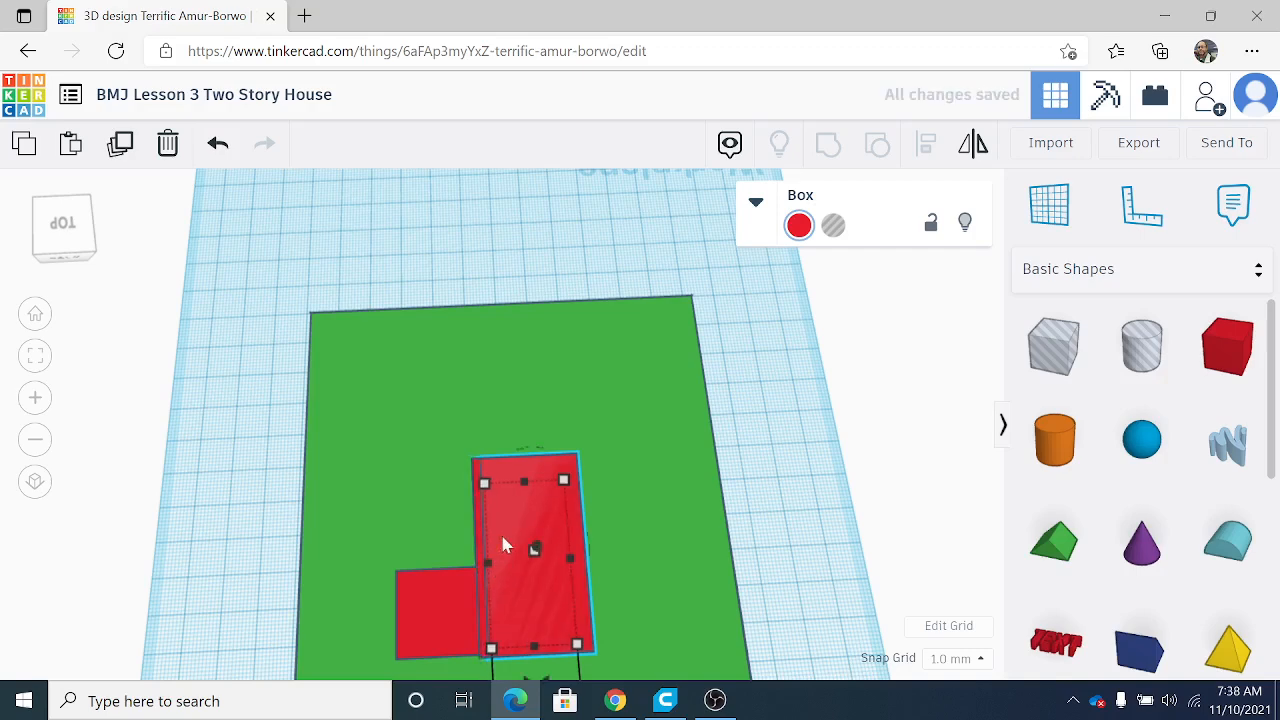
pyautogui.moveTo(524, 491); pyautogui.dragTo(527, 497)
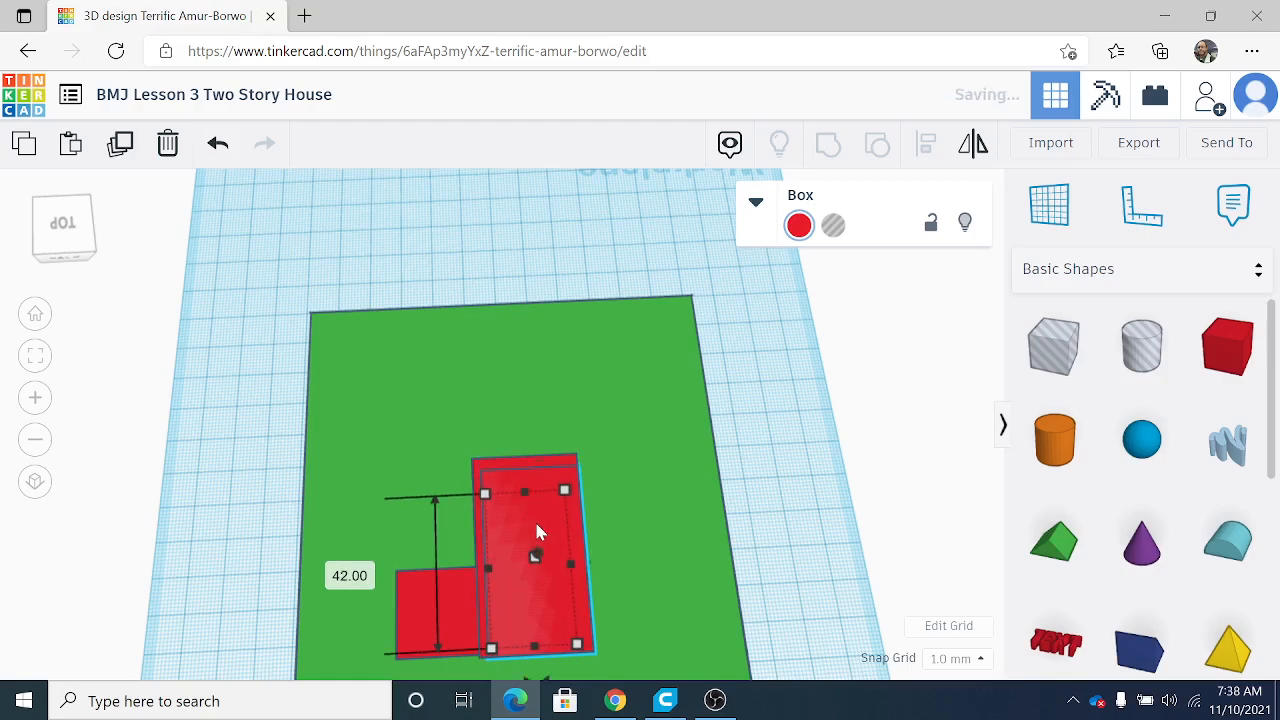
pyautogui.moveTo(562, 570); pyautogui.dragTo(558, 565)
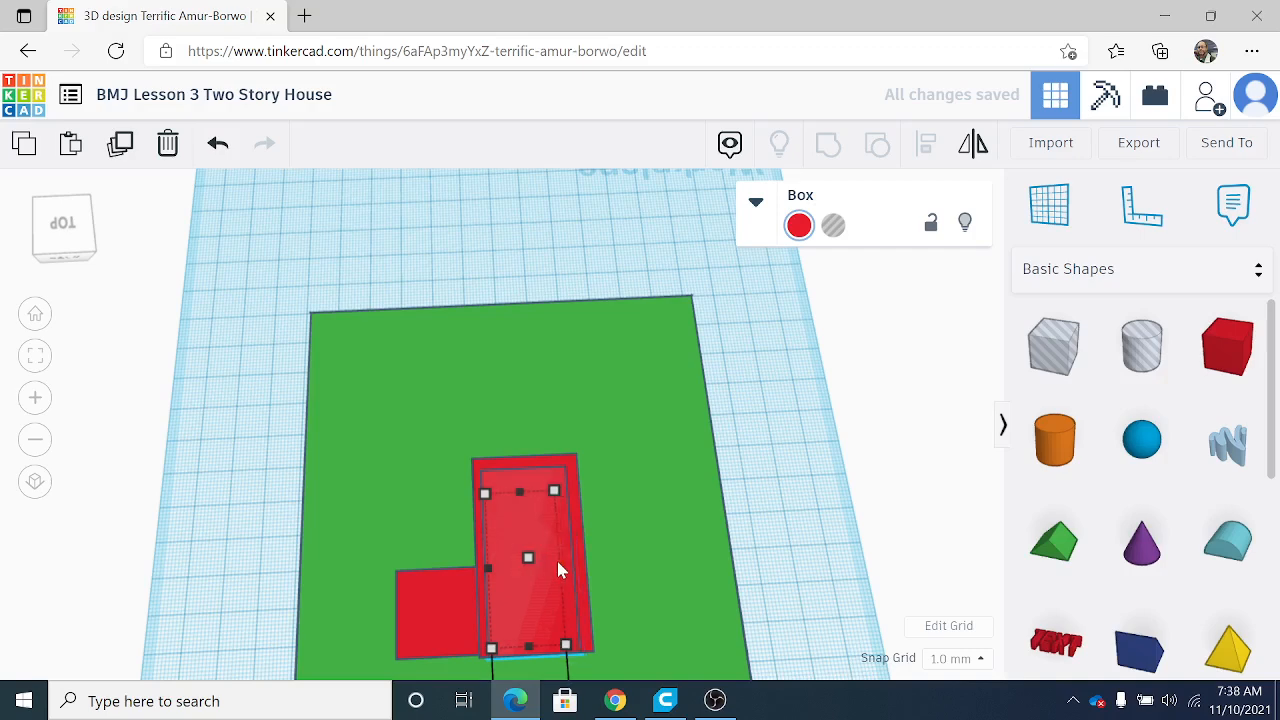
pyautogui.click(531, 648)
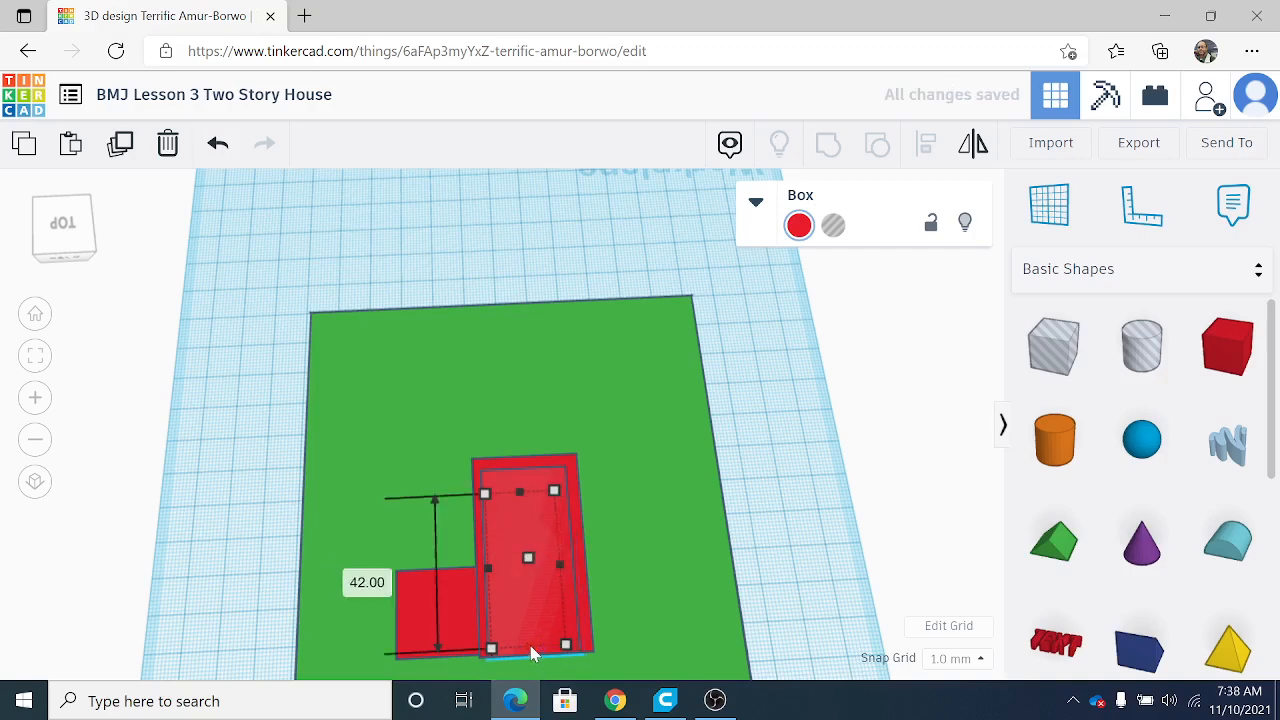
pyautogui.moveTo(531, 648); pyautogui.dragTo(531, 640)
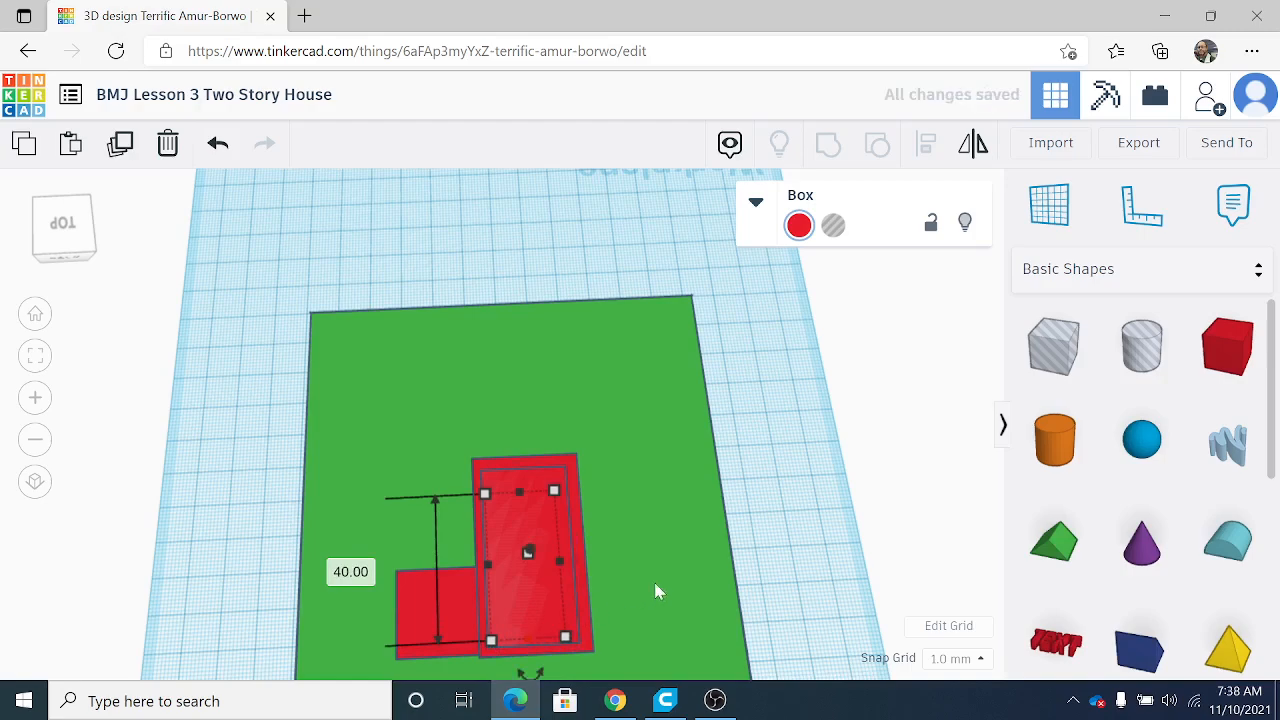
pyautogui.moveTo(654, 591); pyautogui.dragTo(654, 551, button='right')
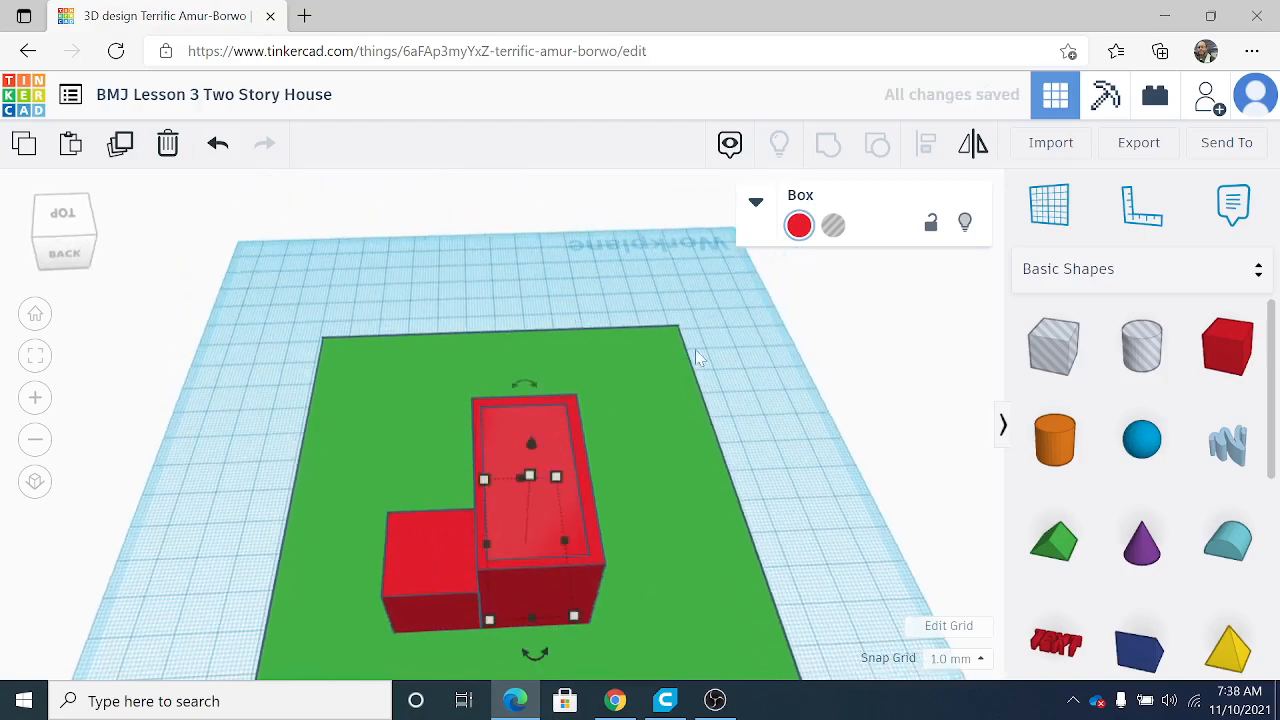
pyautogui.click(765, 495)
pyautogui.moveTo(765, 495); pyautogui.dragTo(600, 440, button='right')
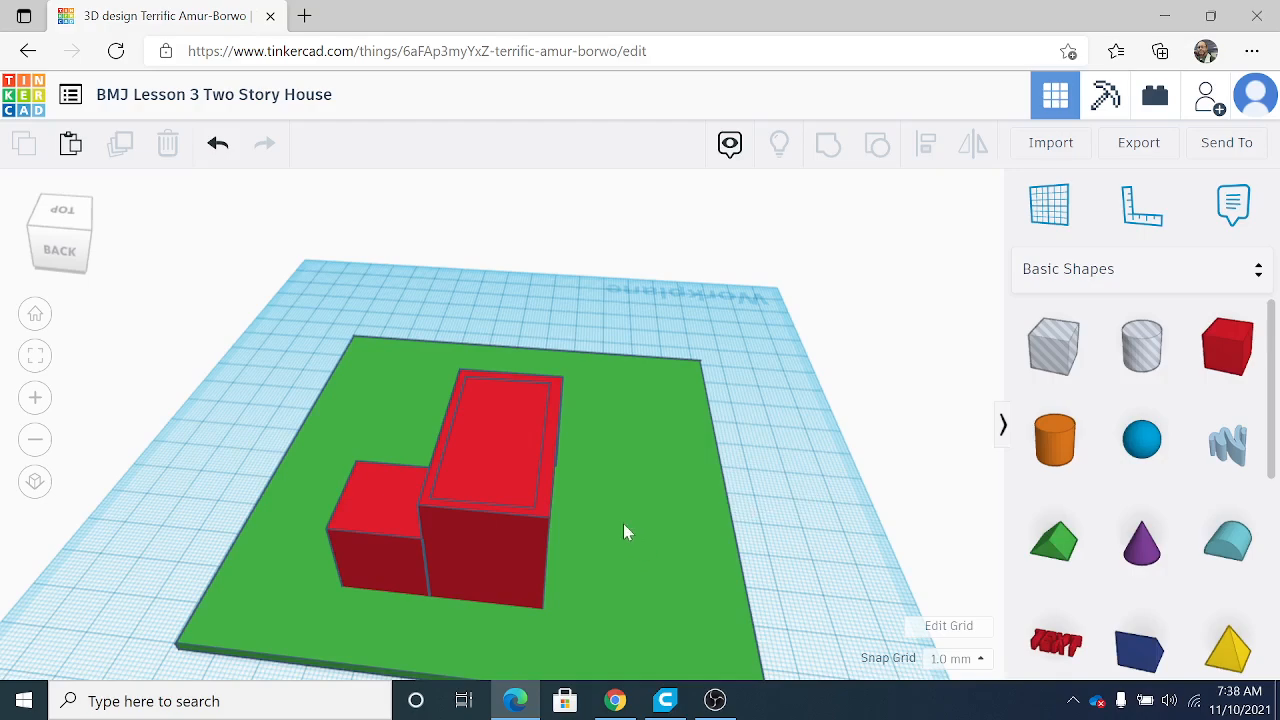
pyautogui.click(510, 449)
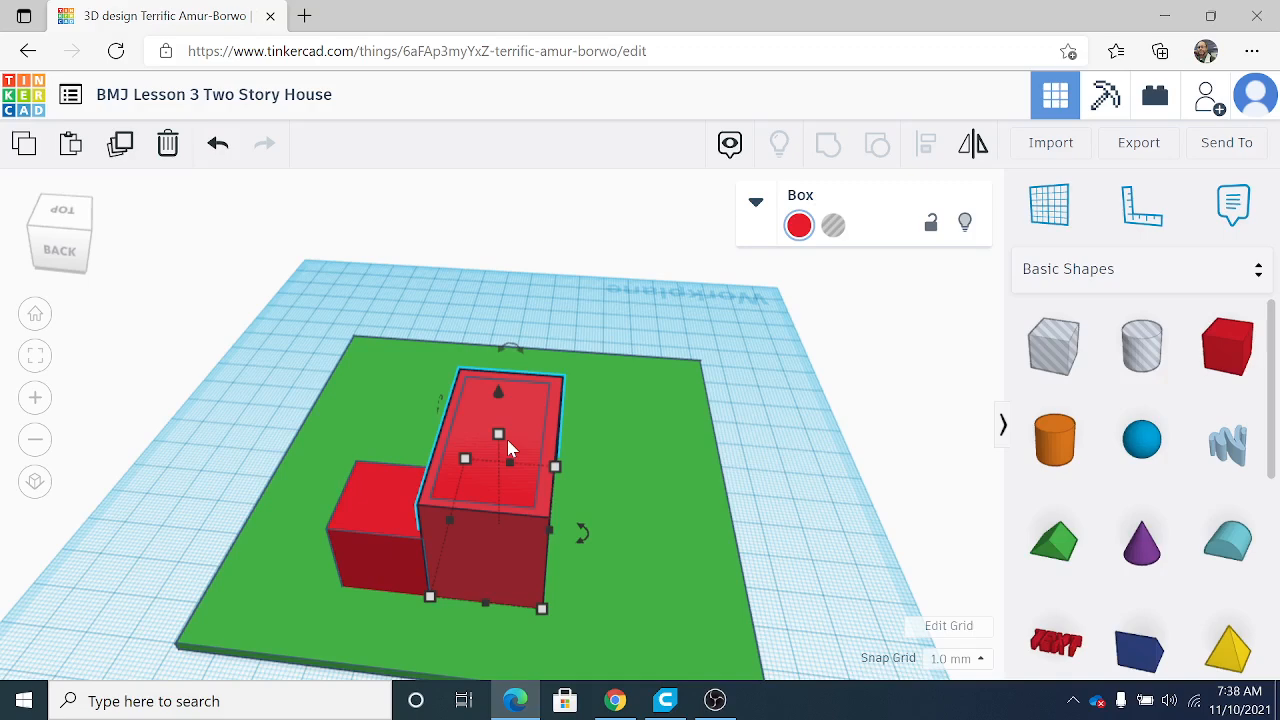
pyautogui.click(486, 571)
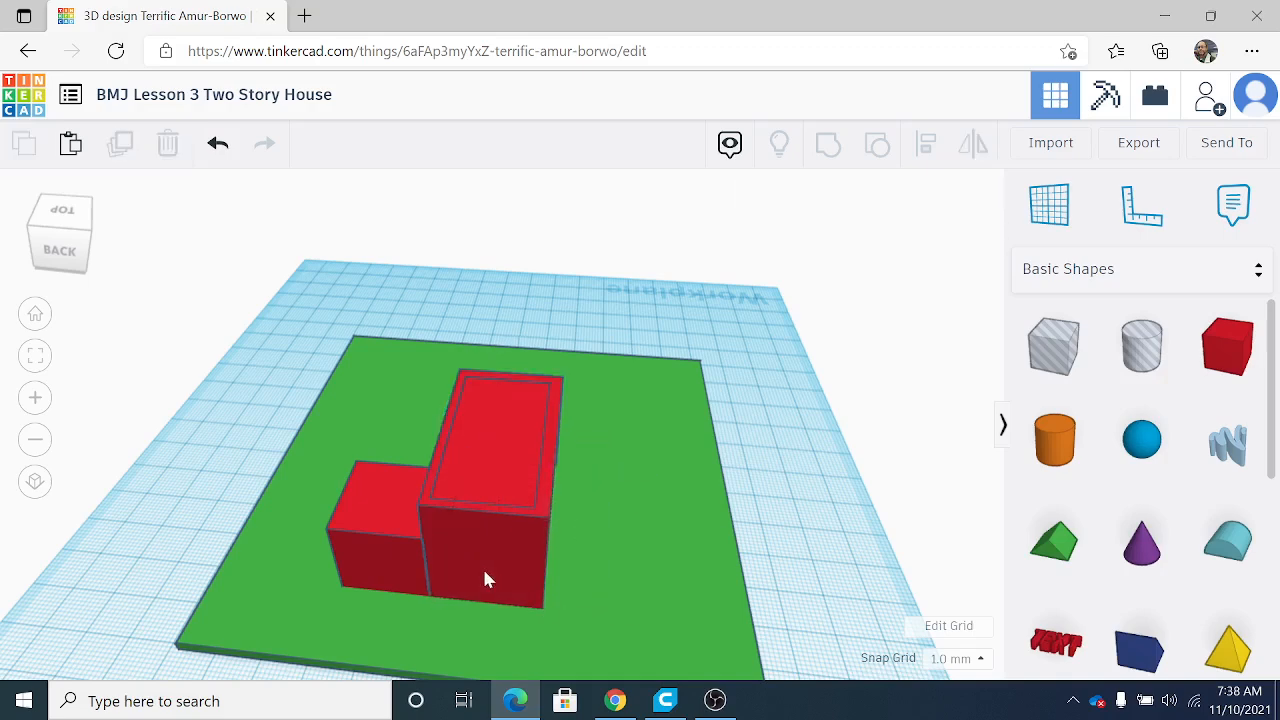
pyautogui.click(476, 439)
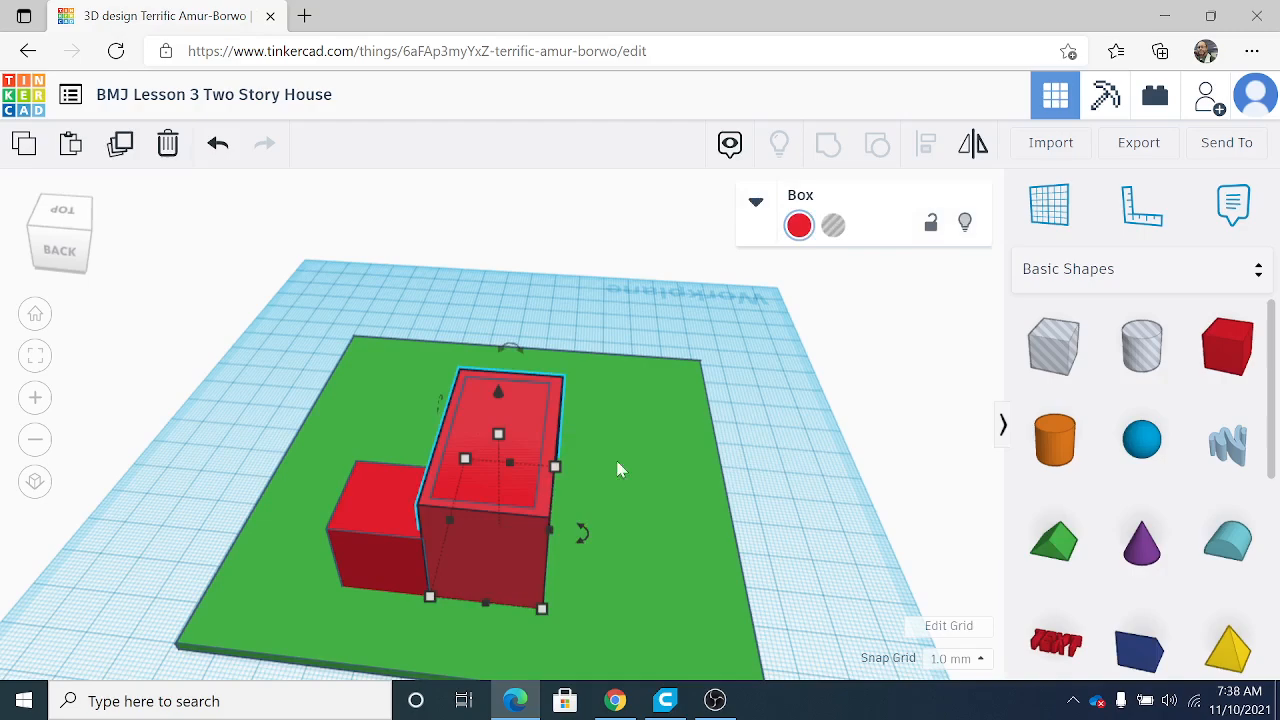
pyautogui.click(833, 228)
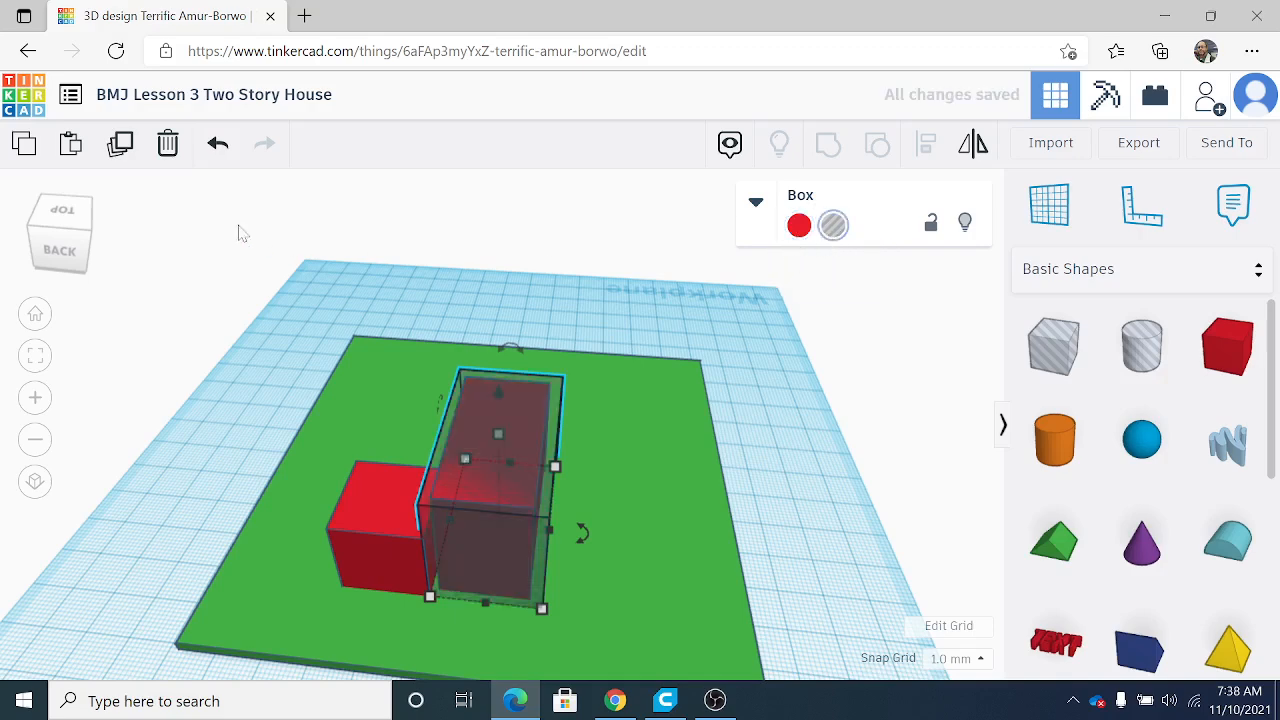
pyautogui.click(221, 147)
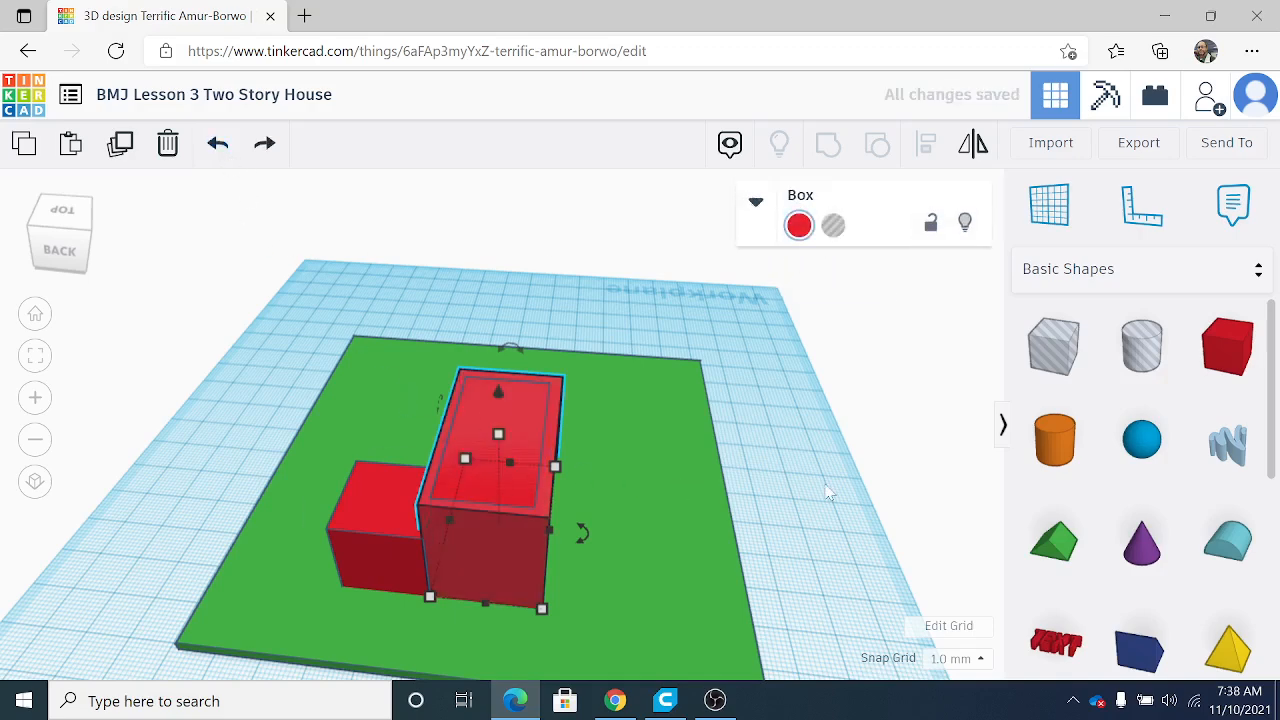
pyautogui.click(827, 490)
pyautogui.click(513, 420)
pyautogui.moveTo(512, 414)
pyautogui.mouseDown()
pyautogui.moveTo(494, 380)
pyautogui.moveTo(496, 400)
pyautogui.mouseUp()
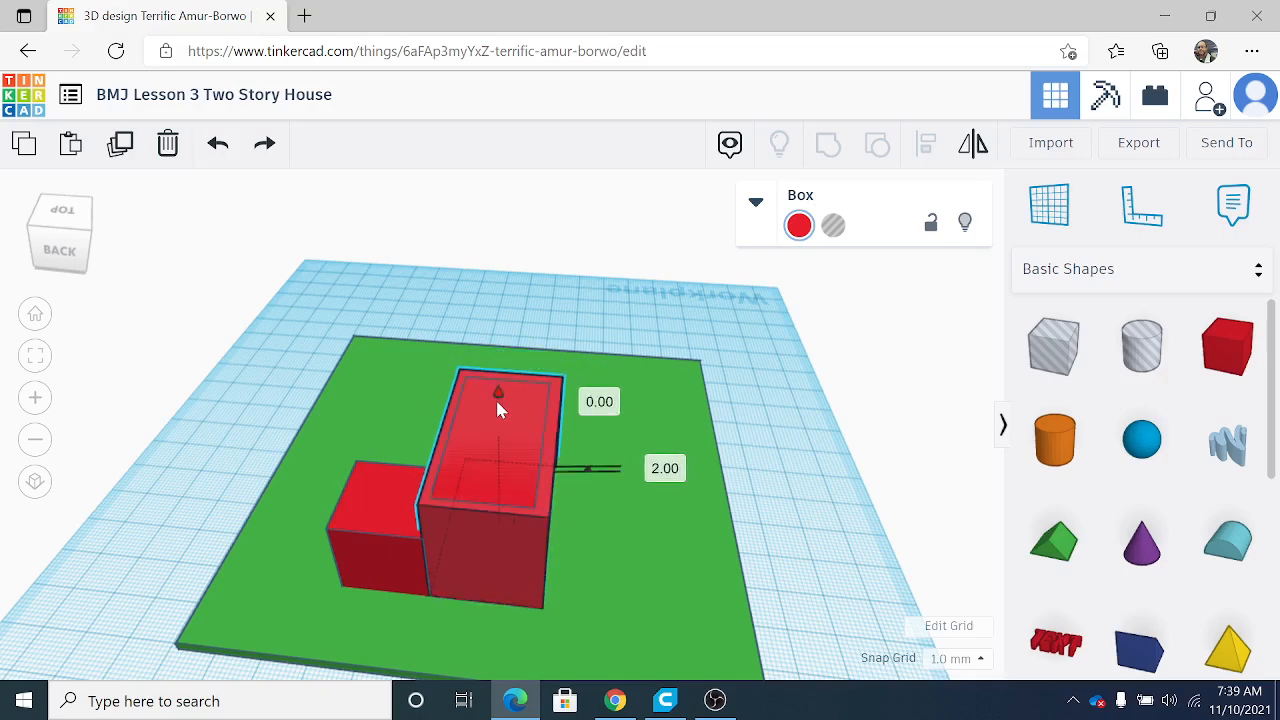
pyautogui.click(218, 142)
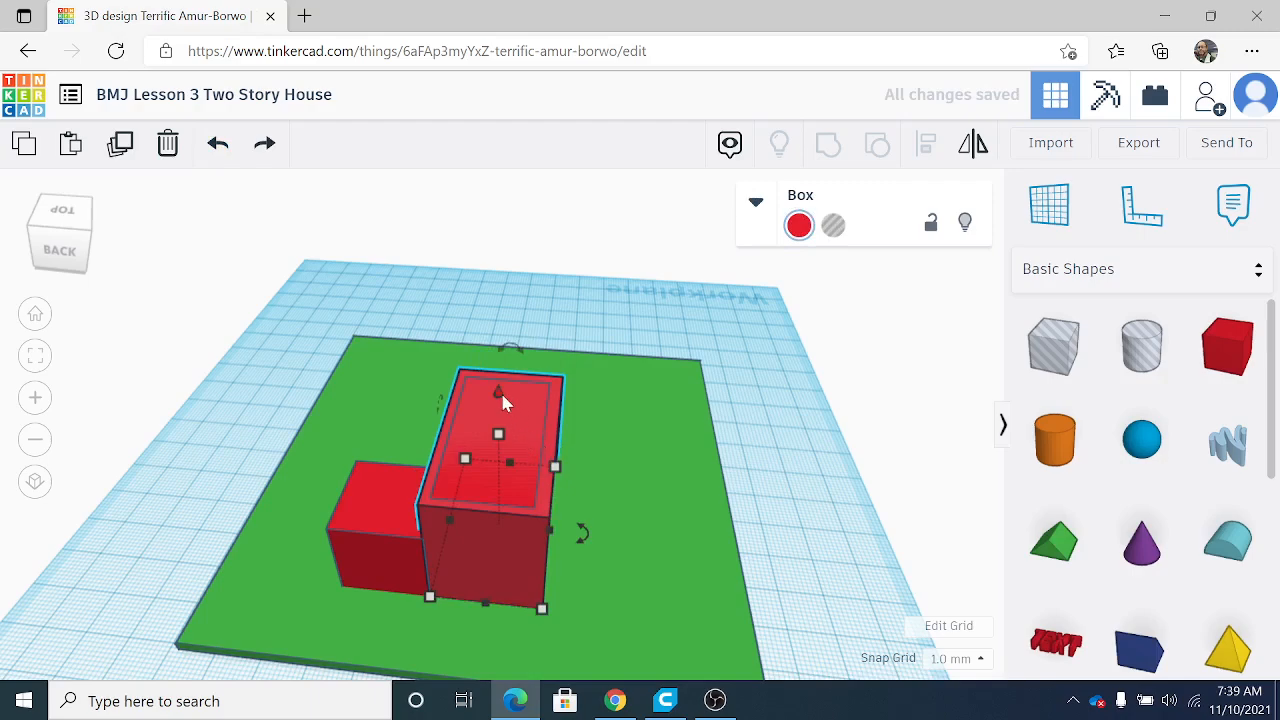
# Lower the outer tall box 13 mm to expose its inner copy and turn the inner copy into a hole.
pyautogui.moveTo(503, 401); pyautogui.dragTo(500, 440)
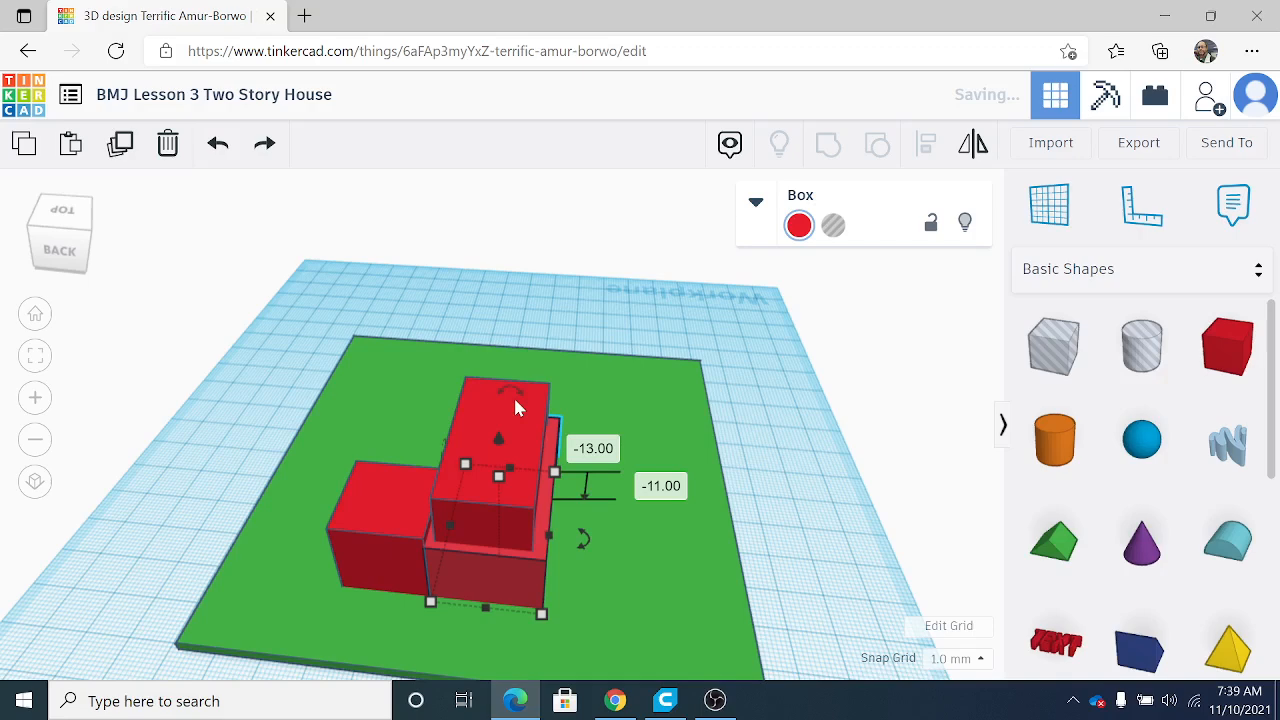
pyautogui.click(523, 409)
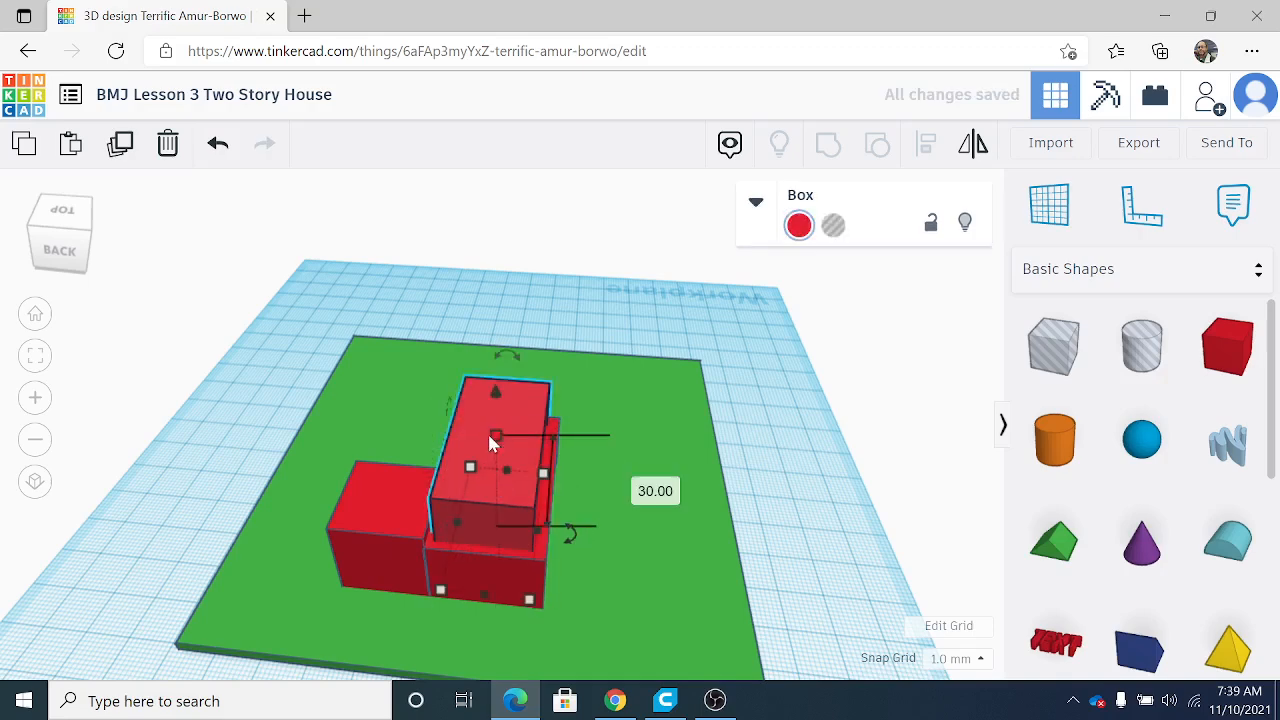
pyautogui.moveTo(495, 389); pyautogui.dragTo(495, 389)
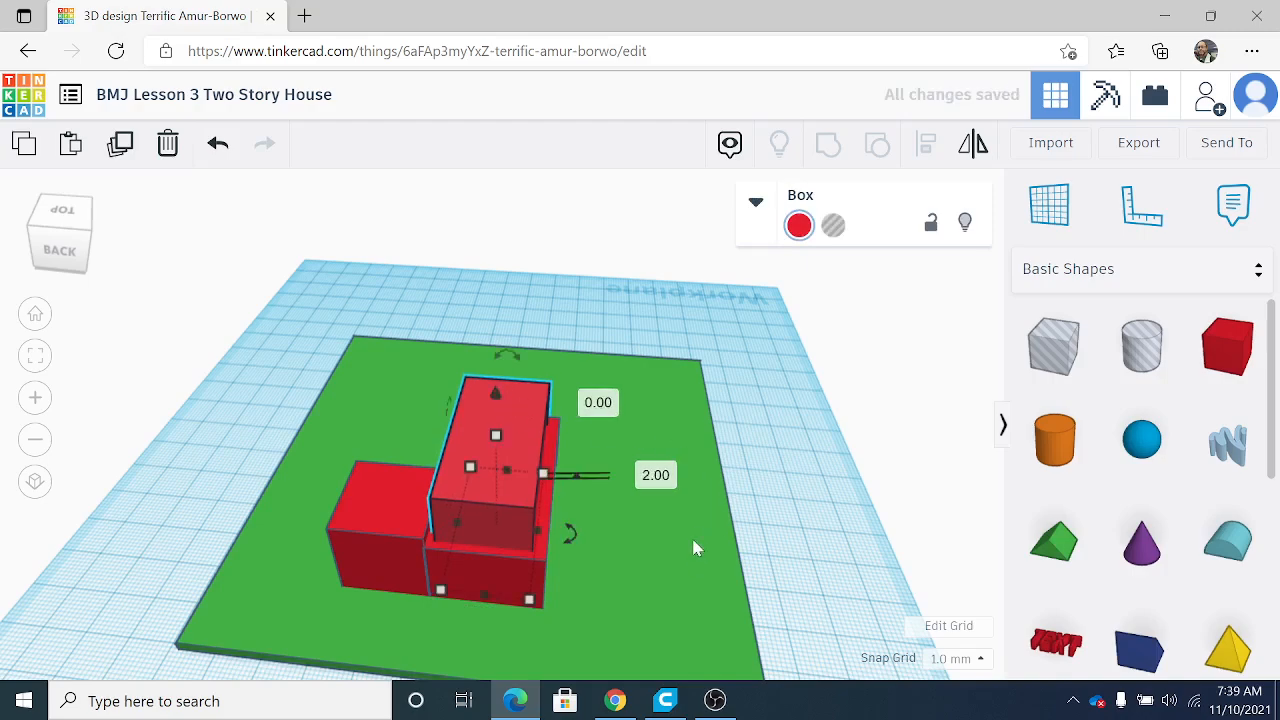
pyautogui.click(833, 226)
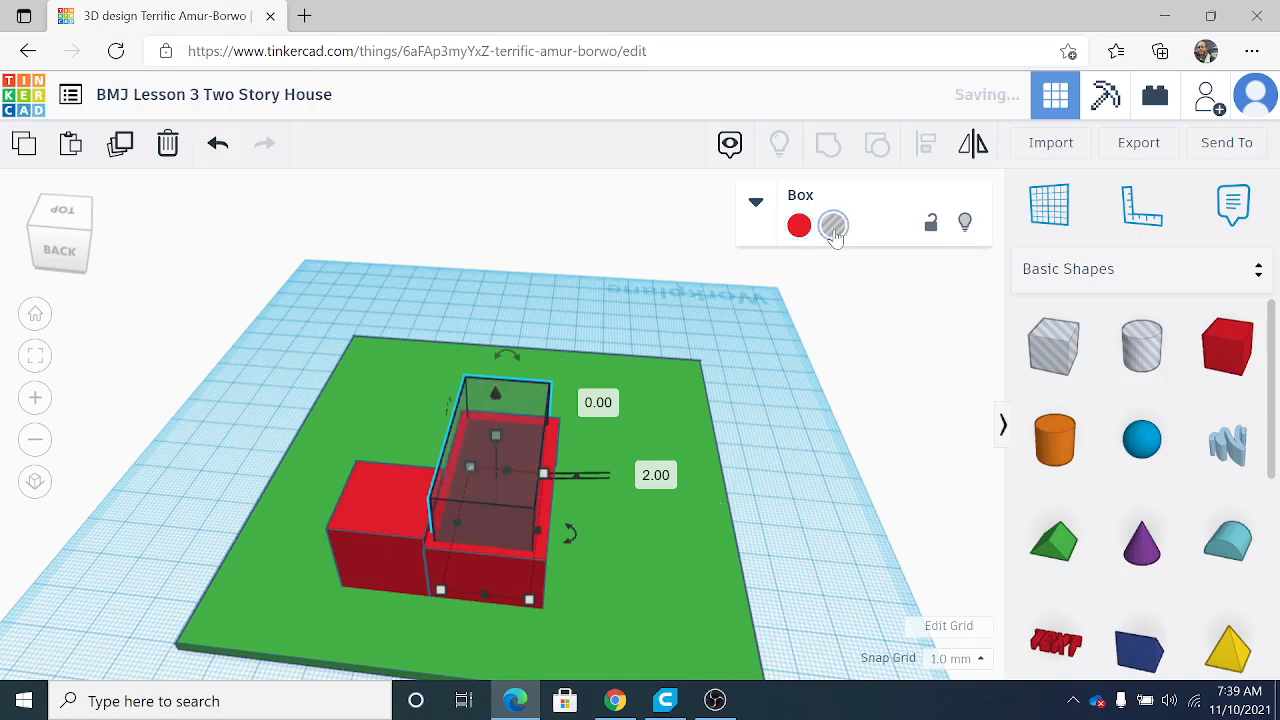
# Return the outer tall box to full height around the hole box and lower it 17 mm again.
pyautogui.click(491, 571)
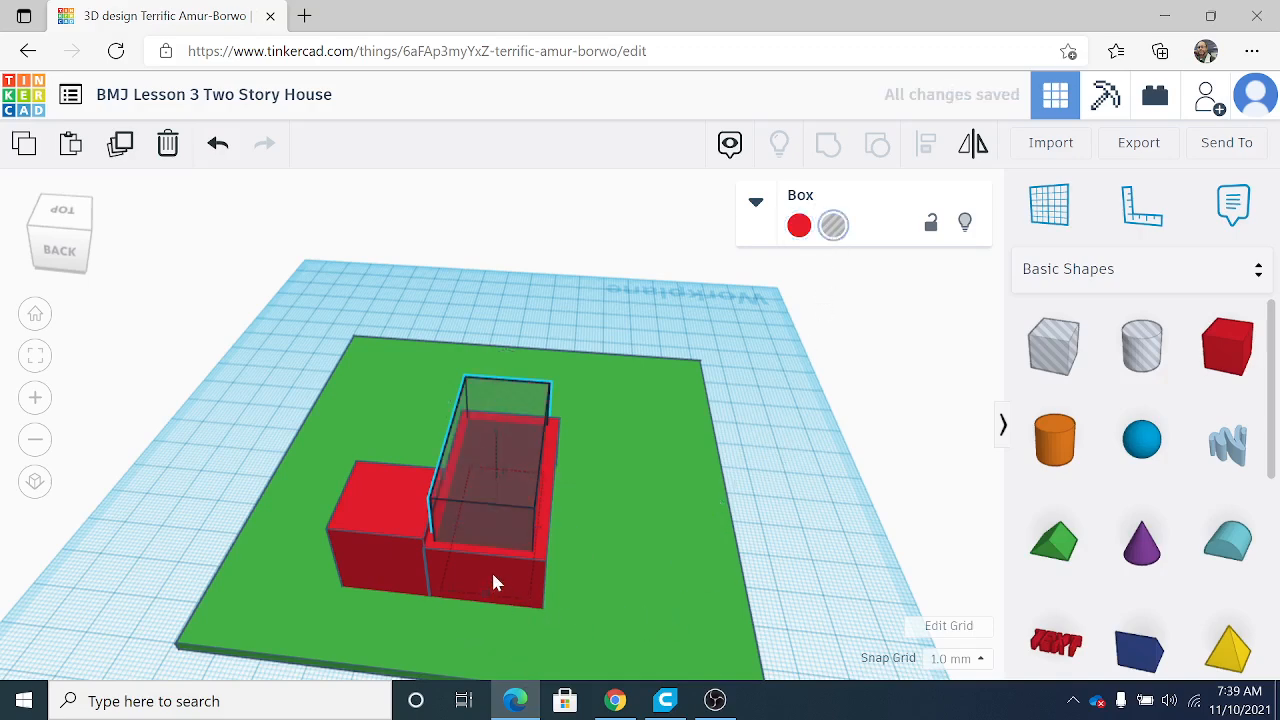
pyautogui.moveTo(495, 443); pyautogui.dragTo(494, 400)
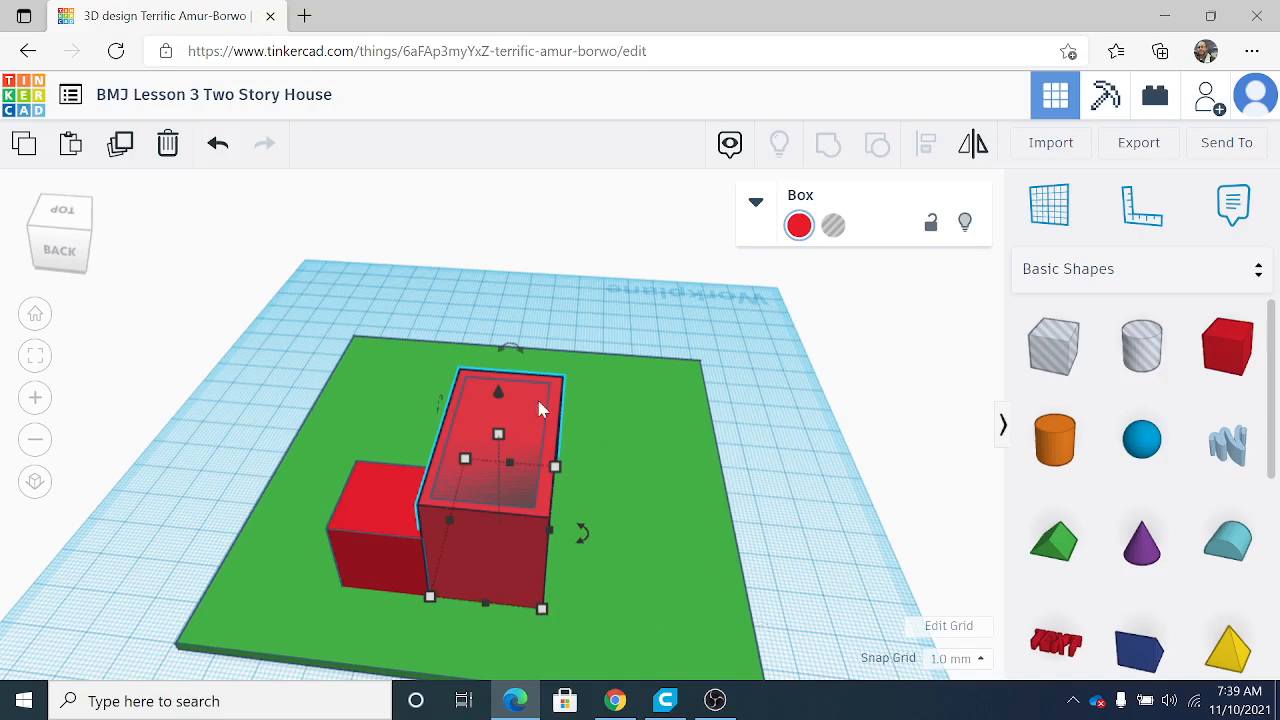
pyautogui.moveTo(499, 392); pyautogui.dragTo(497, 442)
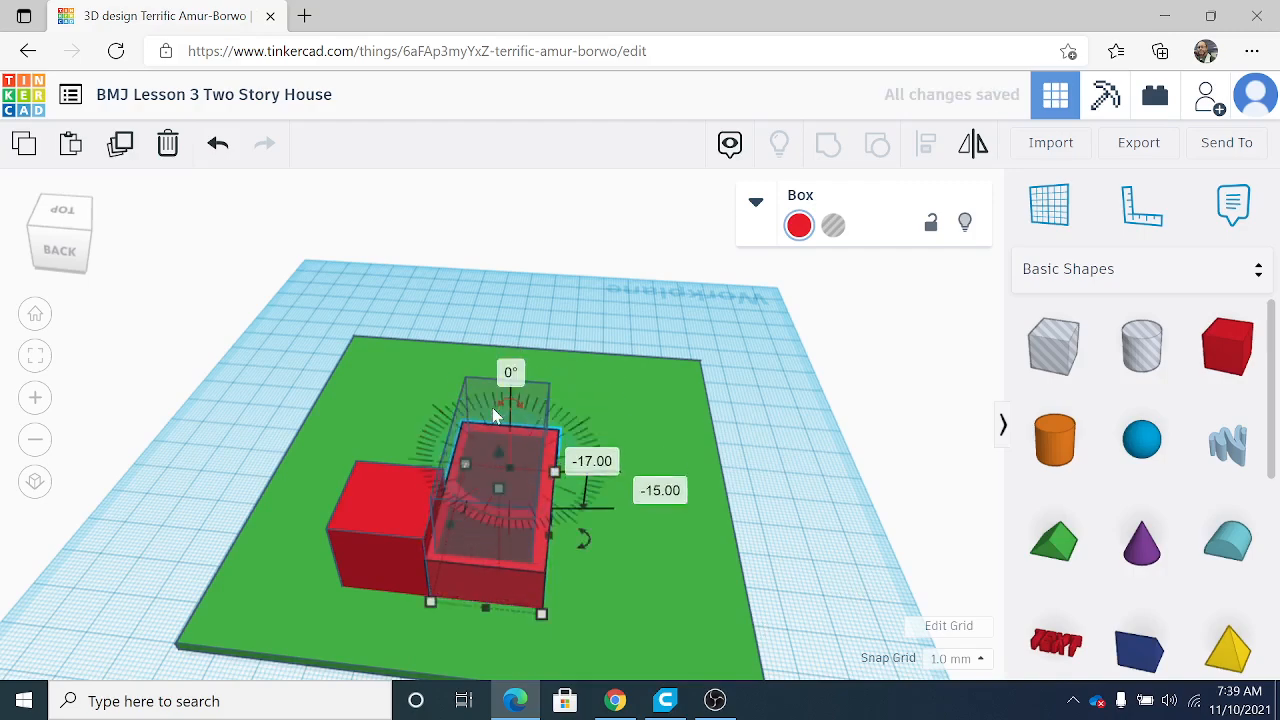
# Select the hole box together with the outer tall box and raise both 5 mm.
pyautogui.press('h')
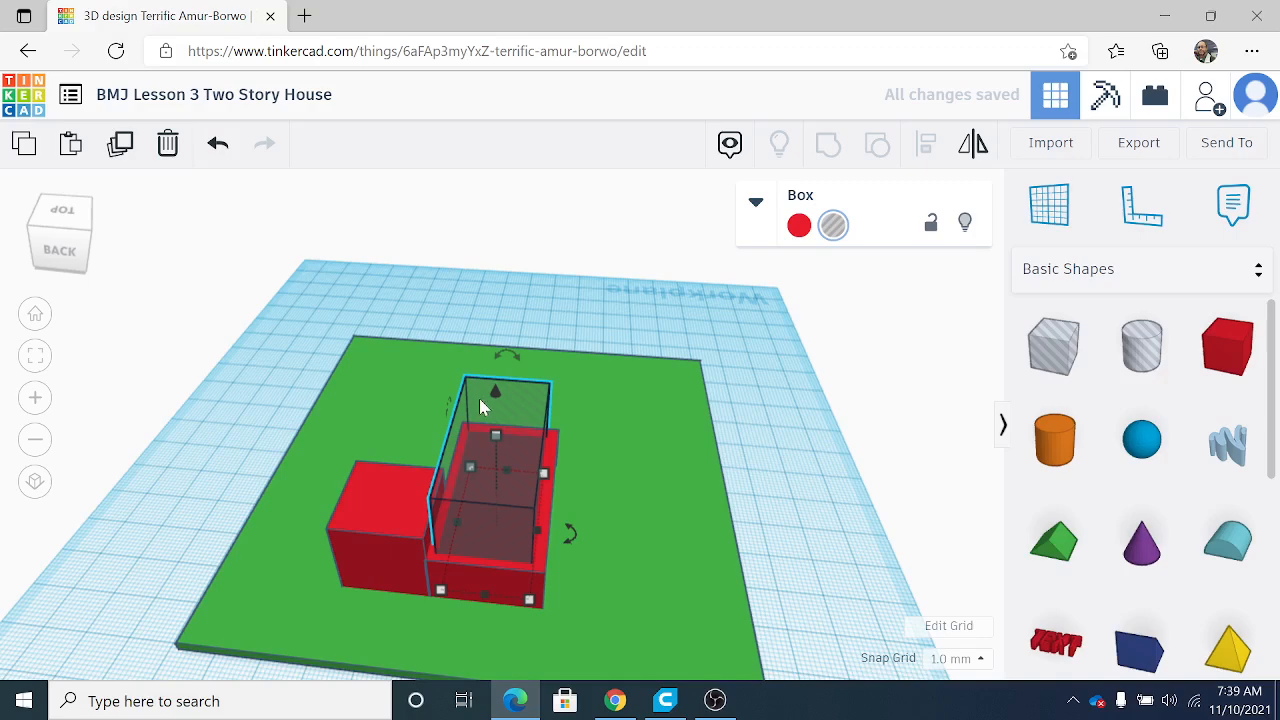
pyautogui.keyDown('shift'); pyautogui.click(536, 585); pyautogui.keyUp('shift')
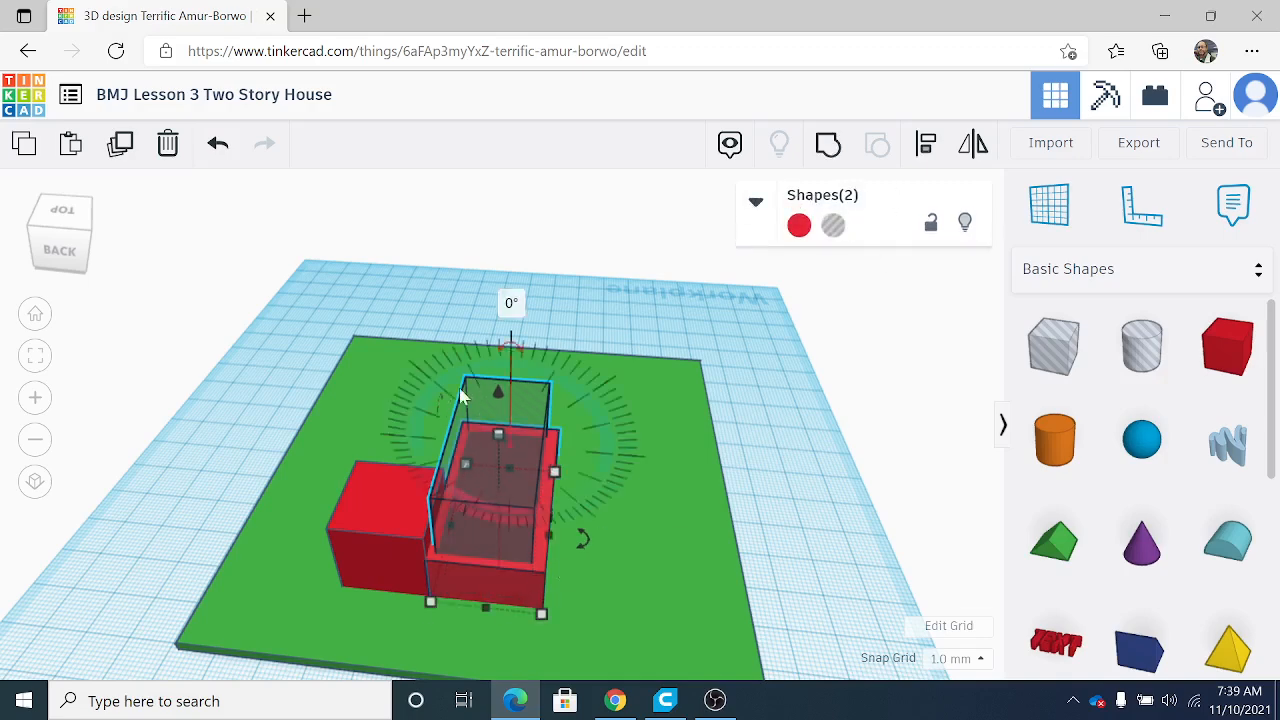
pyautogui.moveTo(499, 384); pyautogui.dragTo(499, 371)
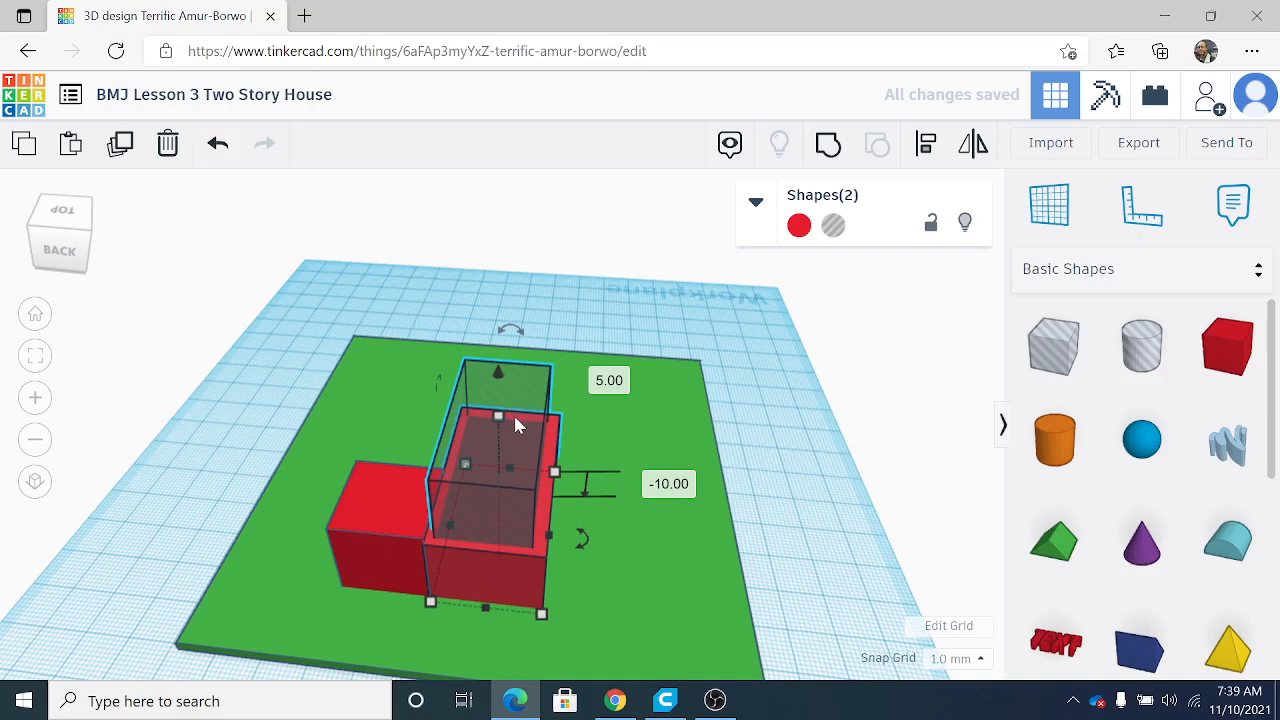
pyautogui.click(802, 540)
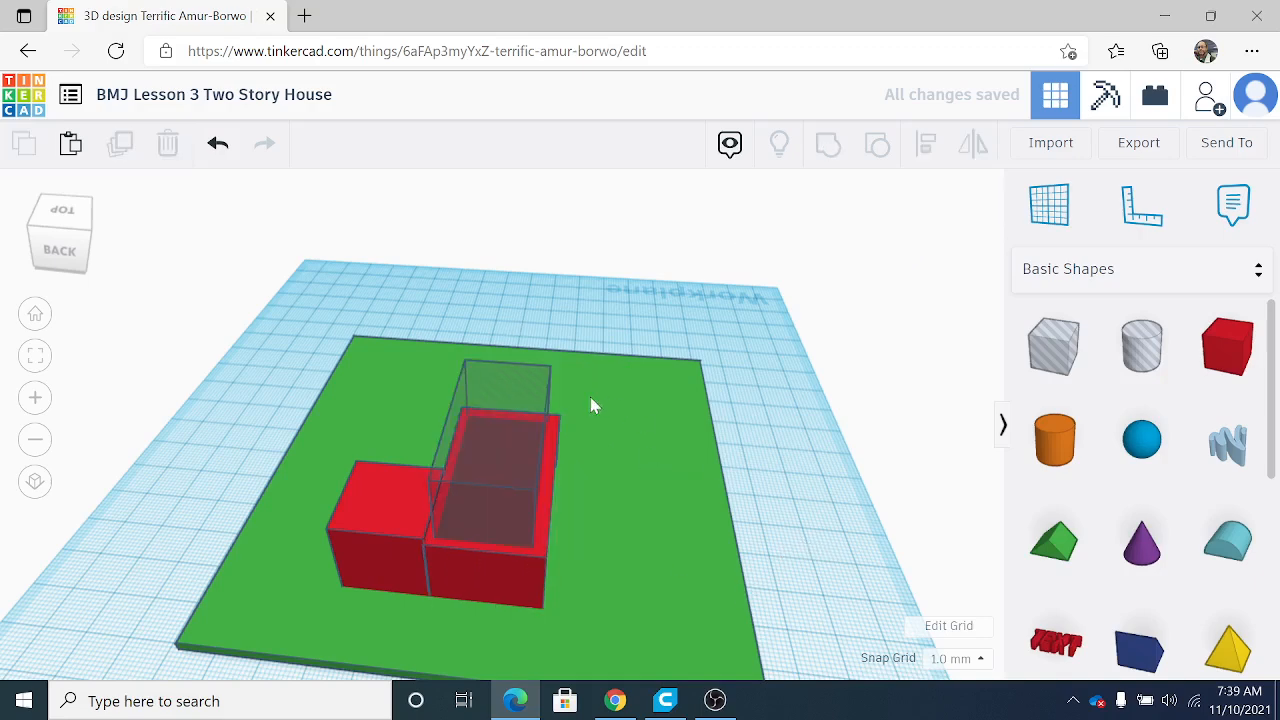
# Raise the outer tall box 12 mm to a 2 mm elevation and group it with the hole box to hollow it out.
pyautogui.click(478, 458)
pyautogui.moveTo(504, 382)
pyautogui.mouseDown()
pyautogui.moveTo(494, 374)
pyautogui.moveTo(492, 434)
pyautogui.moveTo(505, 397)
pyautogui.mouseUp()
pyautogui.click(496, 578)
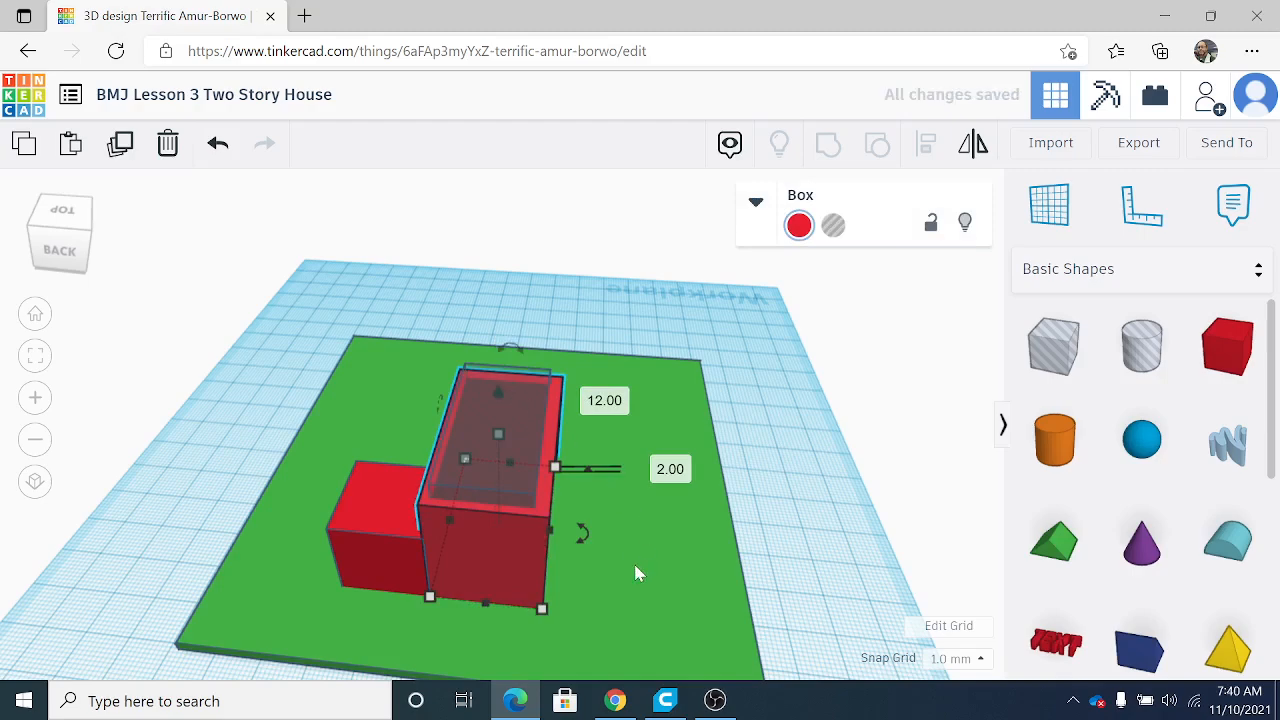
pyautogui.keyDown('shift'); pyautogui.click(455, 486); pyautogui.keyUp('shift')
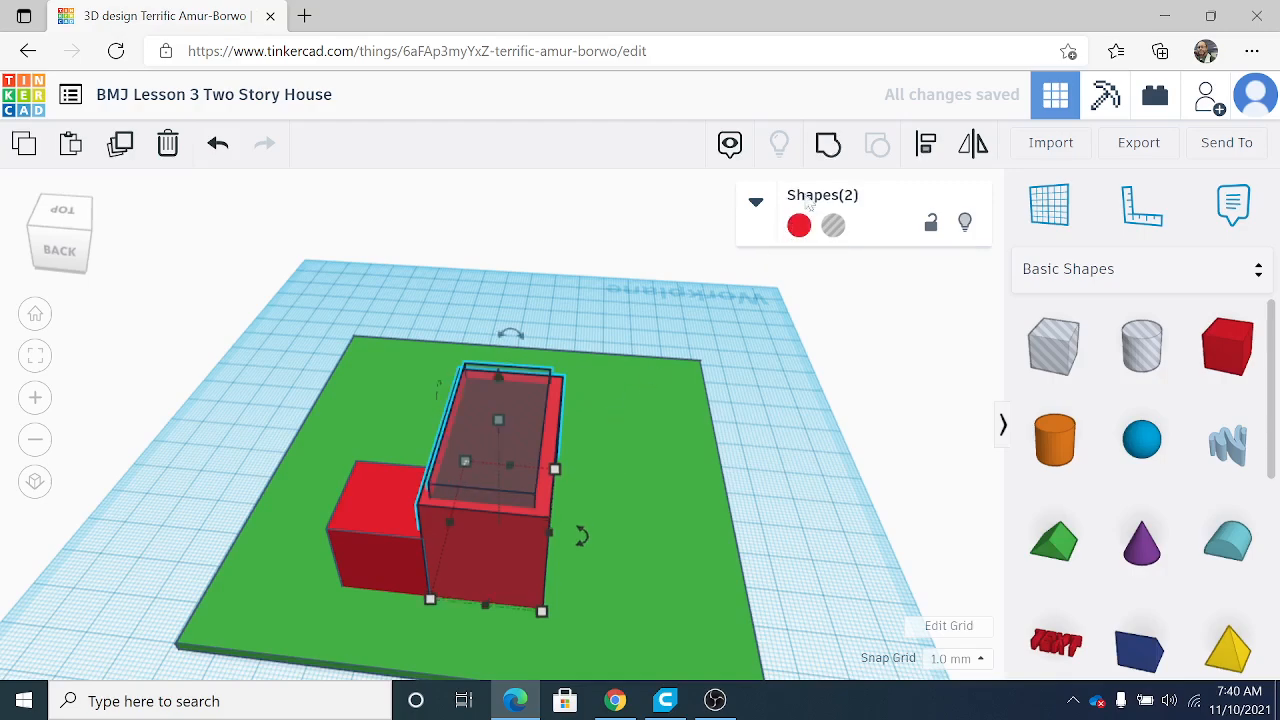
pyautogui.click(830, 150)
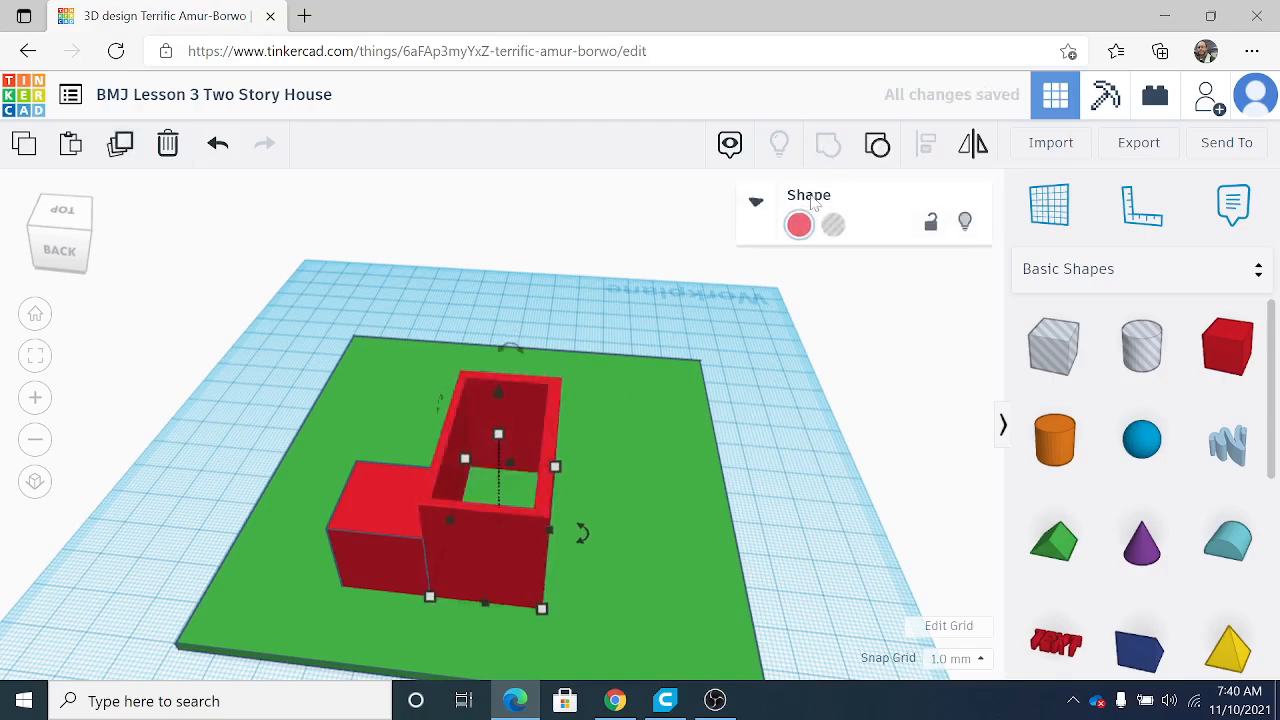
# Place a Roof shape on the workplane beside the green slab and colour it black.
pyautogui.moveTo(686, 380); pyautogui.dragTo(749, 497, button='right')
pyautogui.moveTo(412, 455); pyautogui.dragTo(432, 497, button='right')
pyautogui.scroll(-2, 432, 497)
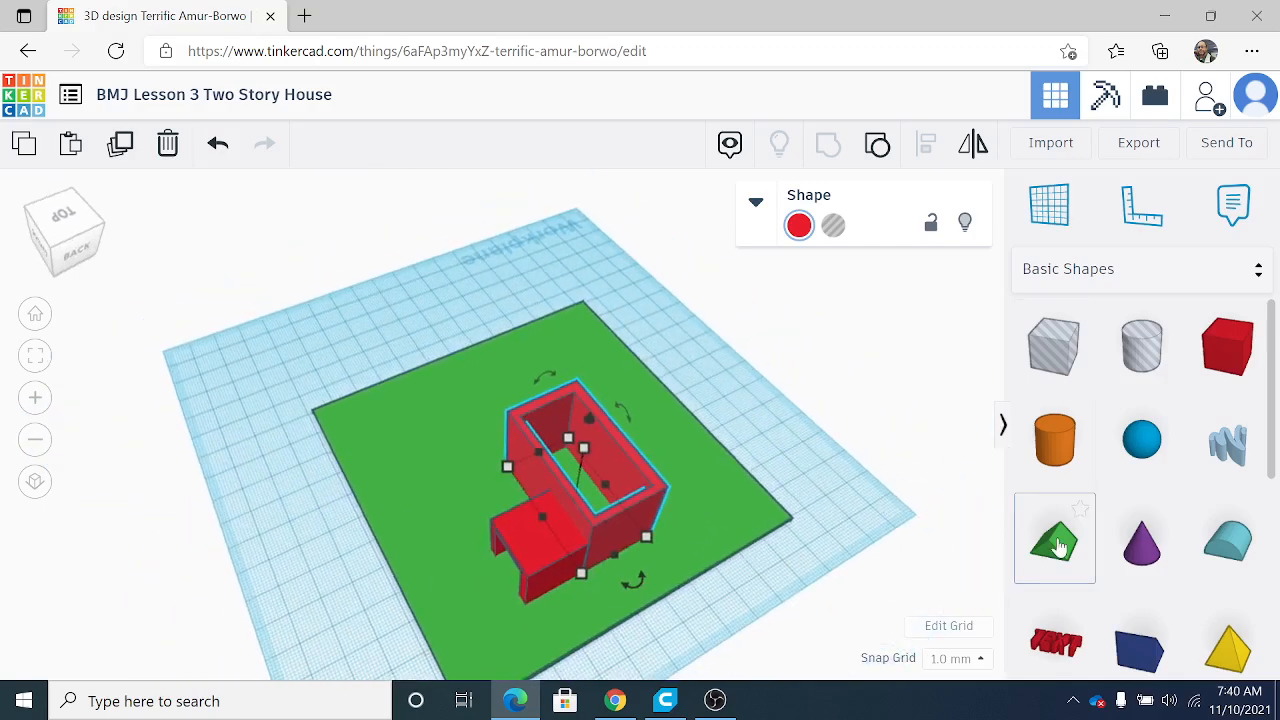
pyautogui.moveTo(1058, 546); pyautogui.dragTo(792, 462)
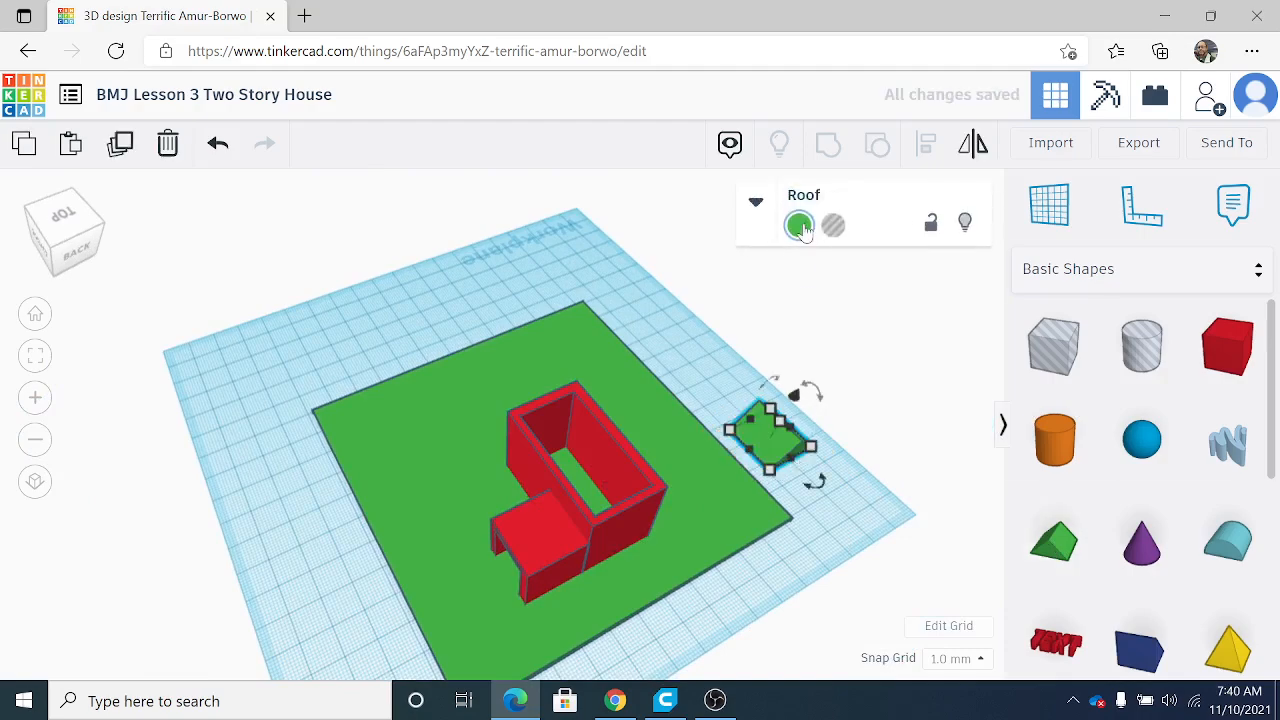
pyautogui.click(799, 226)
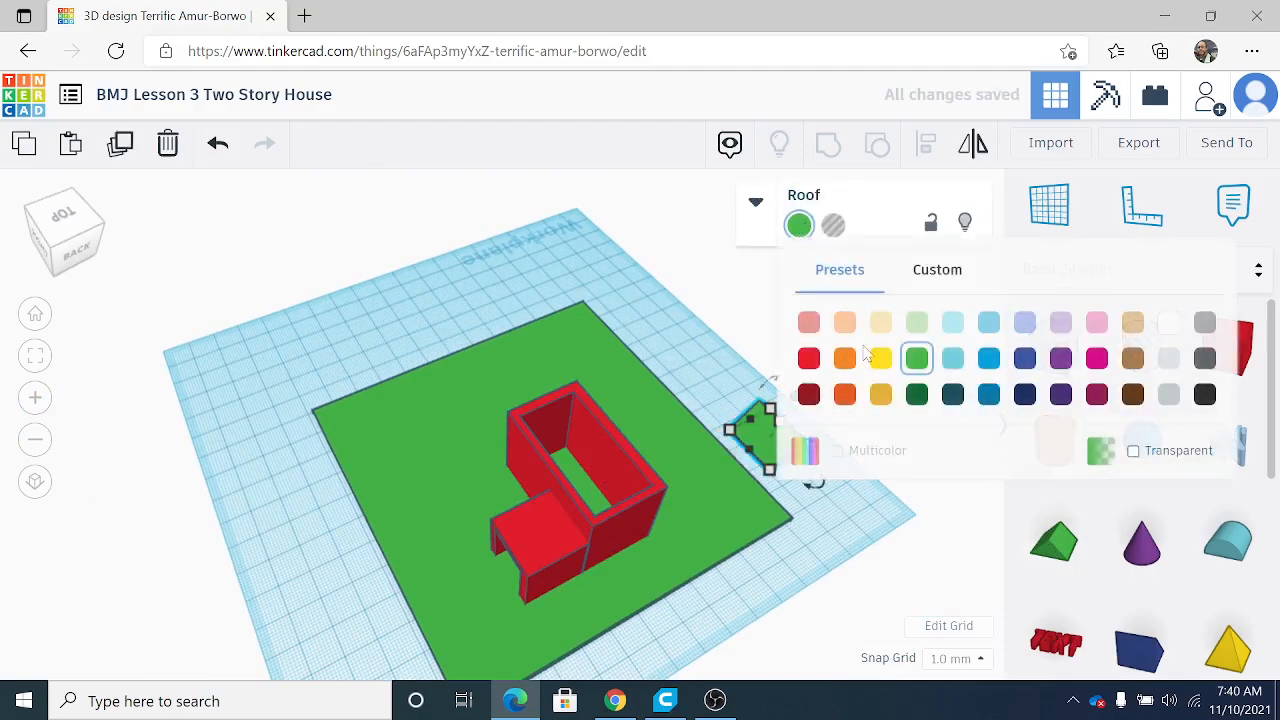
pyautogui.click(1202, 396)
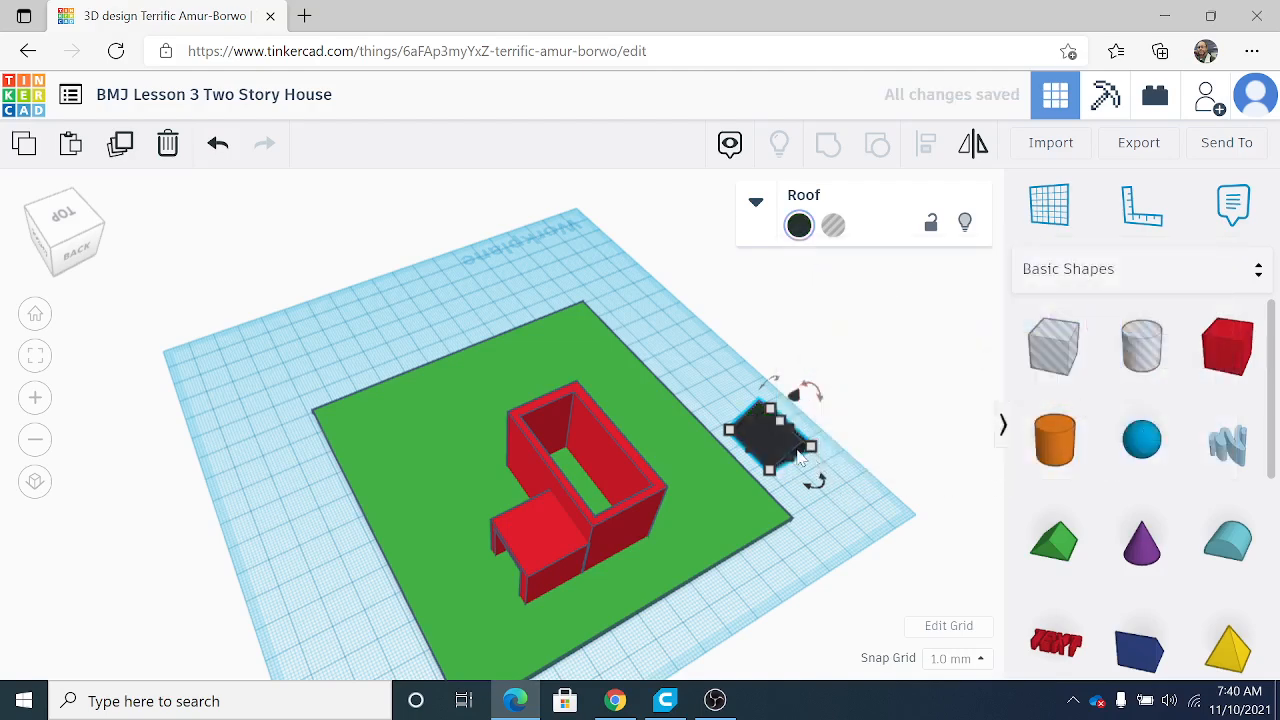
# Raise the black roof and place it on top of one end of the tall red block.
pyautogui.moveTo(797, 401); pyautogui.dragTo(820, 355)
pyautogui.moveTo(789, 410); pyautogui.dragTo(611, 424)
pyautogui.moveTo(655, 485); pyautogui.dragTo(613, 495, button='right')
pyautogui.moveTo(613, 495); pyautogui.dragTo(617, 483)
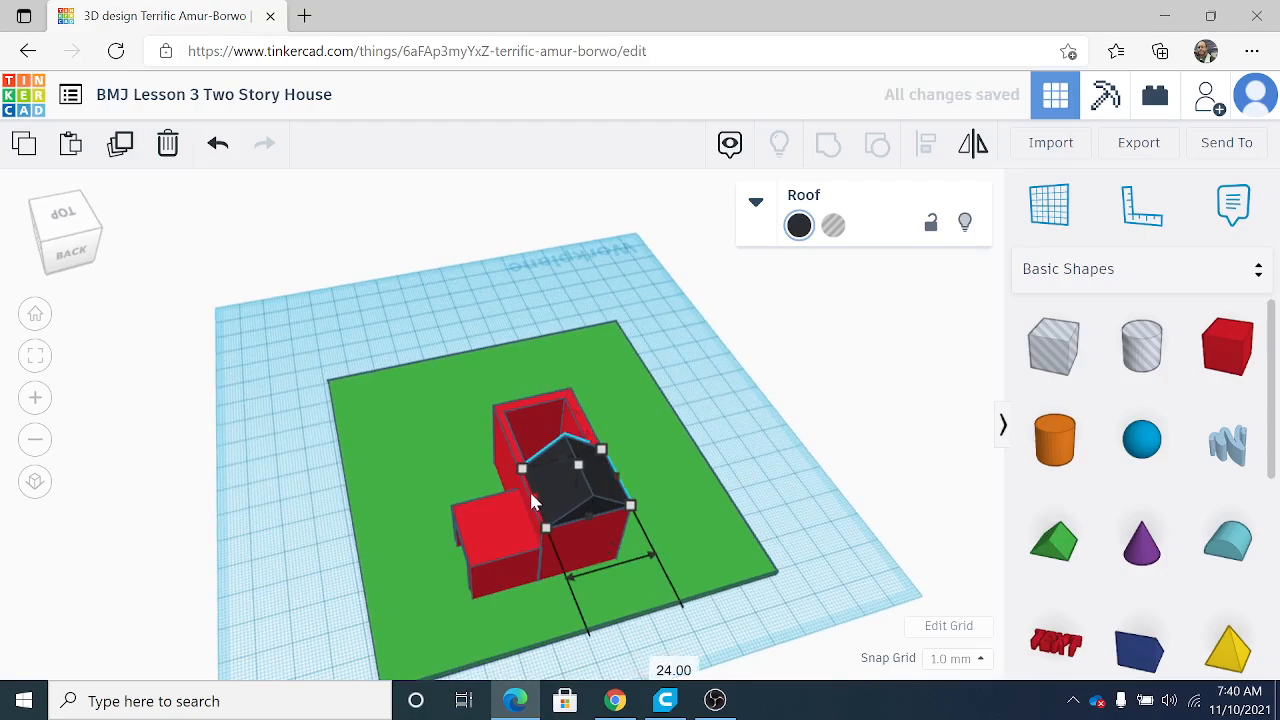
pyautogui.moveTo(529, 489); pyautogui.dragTo(528, 493)
# Stretch the black roof lengthwise so it covers the whole tall red block.
pyautogui.moveTo(528, 493); pyautogui.dragTo(793, 580, button='right')
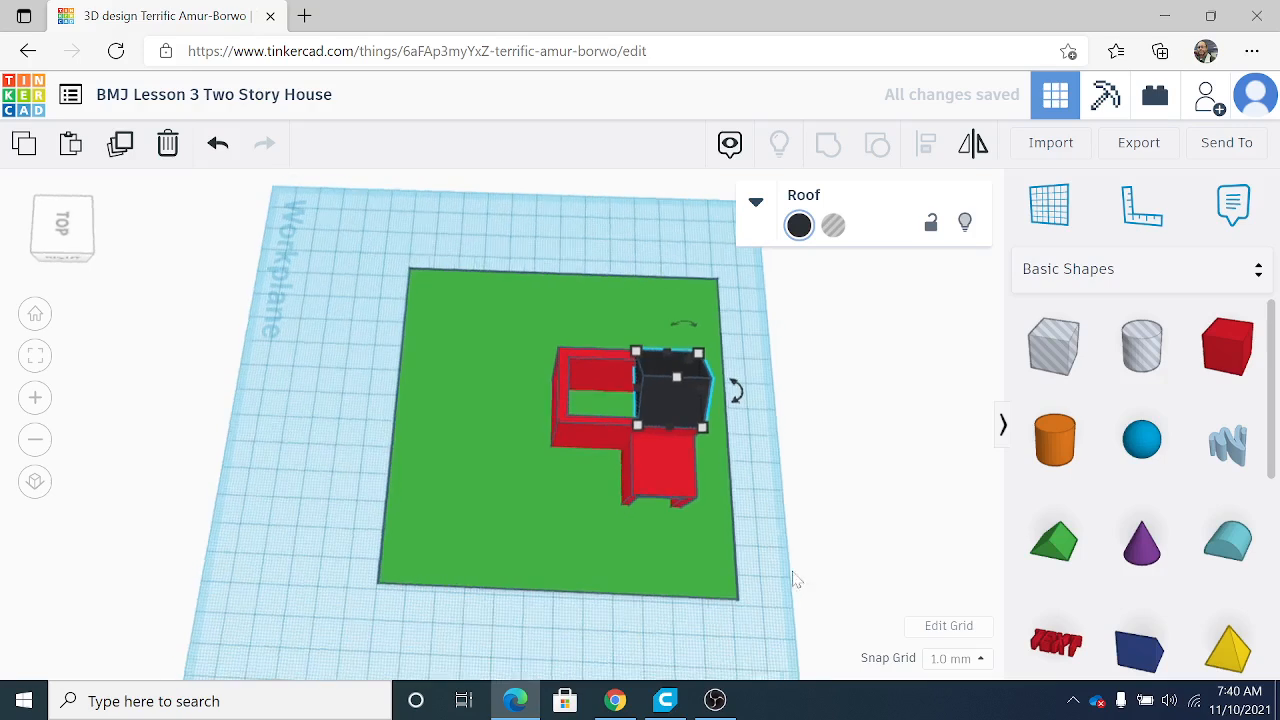
pyautogui.moveTo(632, 378); pyautogui.dragTo(553, 388)
pyautogui.click(772, 529)
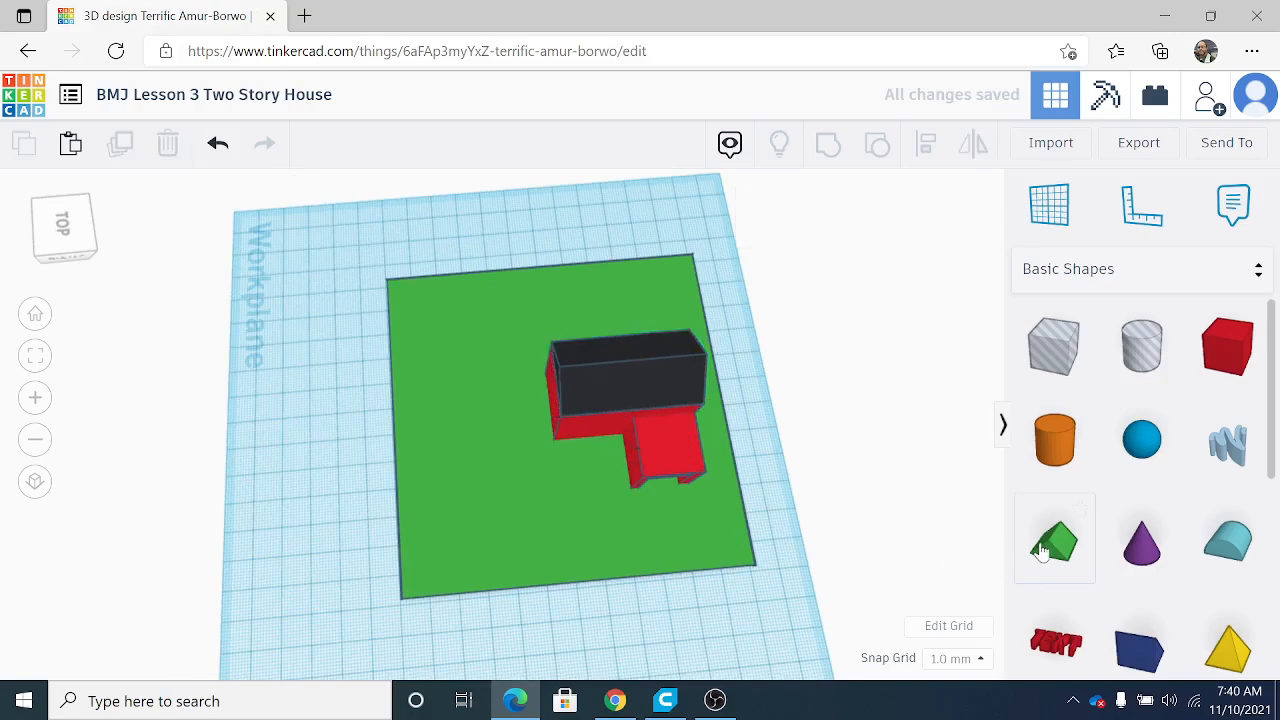
# Place a second Roof shape on the workplane beside the green slab and colour it dark grey.
pyautogui.moveTo(1041, 549); pyautogui.dragTo(724, 613)
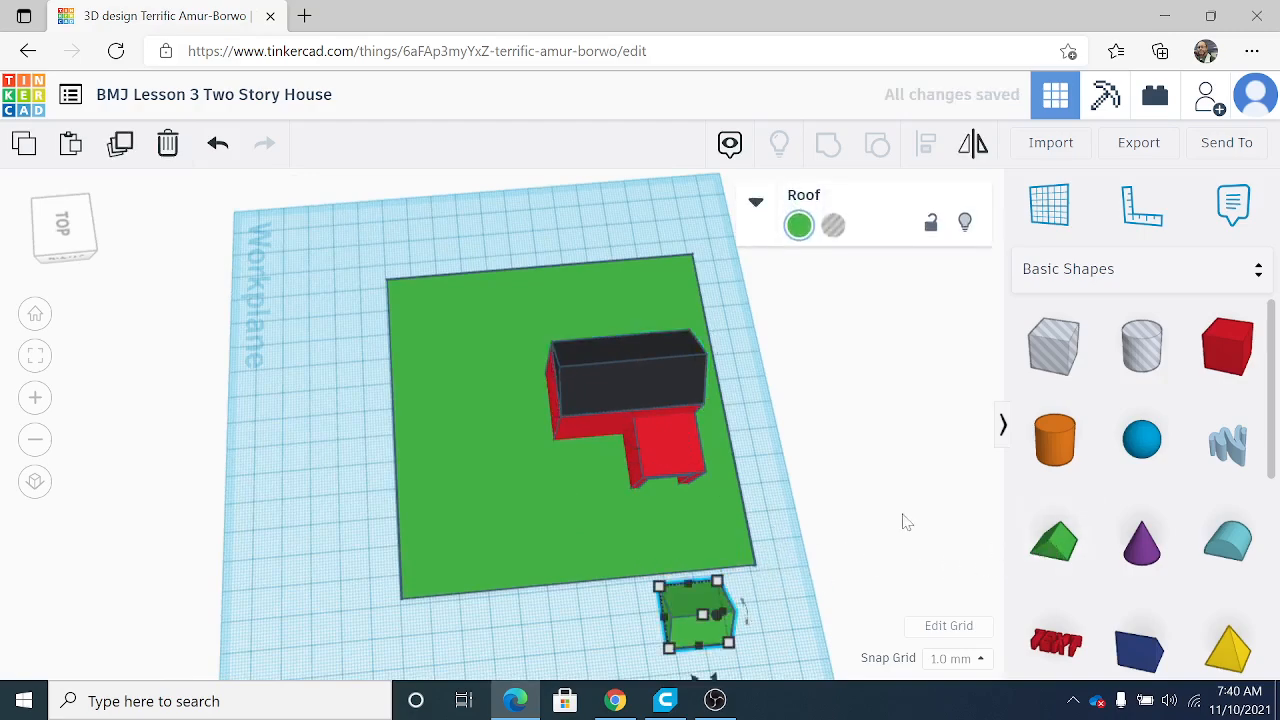
pyautogui.click(799, 226)
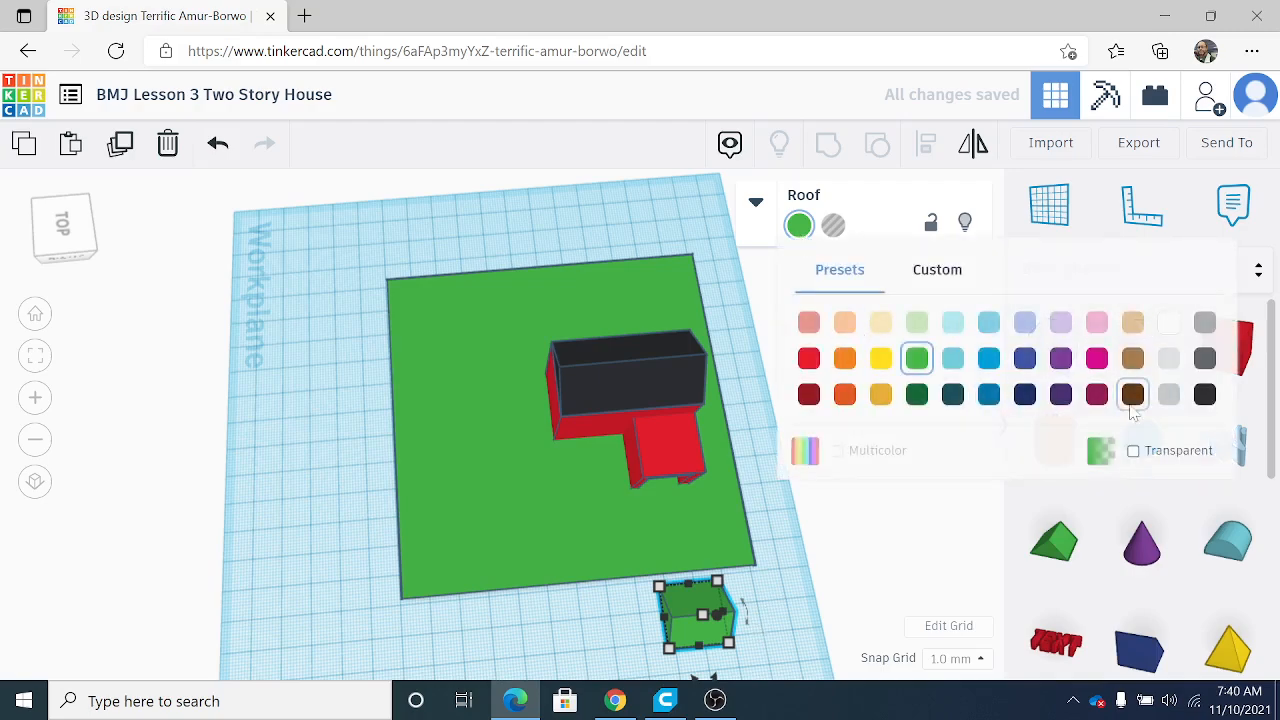
pyautogui.click(1205, 358)
pyautogui.moveTo(857, 560); pyautogui.dragTo(815, 588, button='right')
pyautogui.scroll(-3, 776, 655)
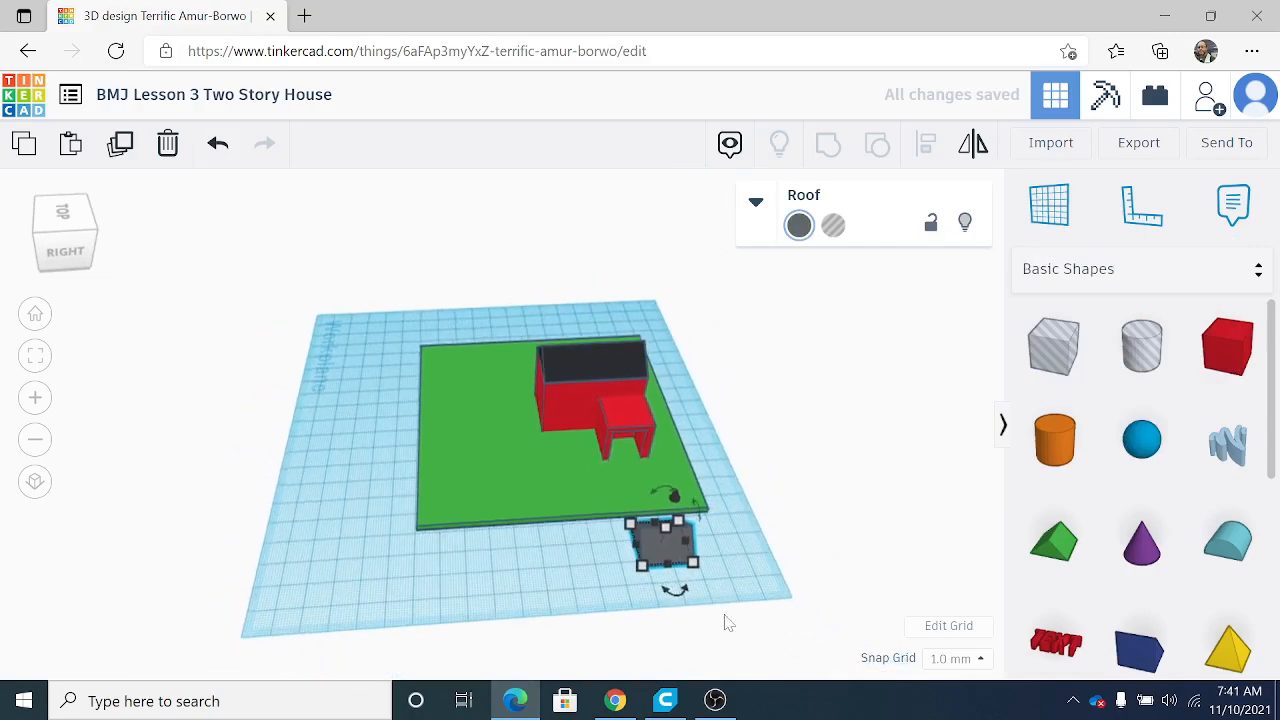
# Rotate the dark grey roof 90° horizontally.
pyautogui.moveTo(680, 598); pyautogui.dragTo(679, 598)
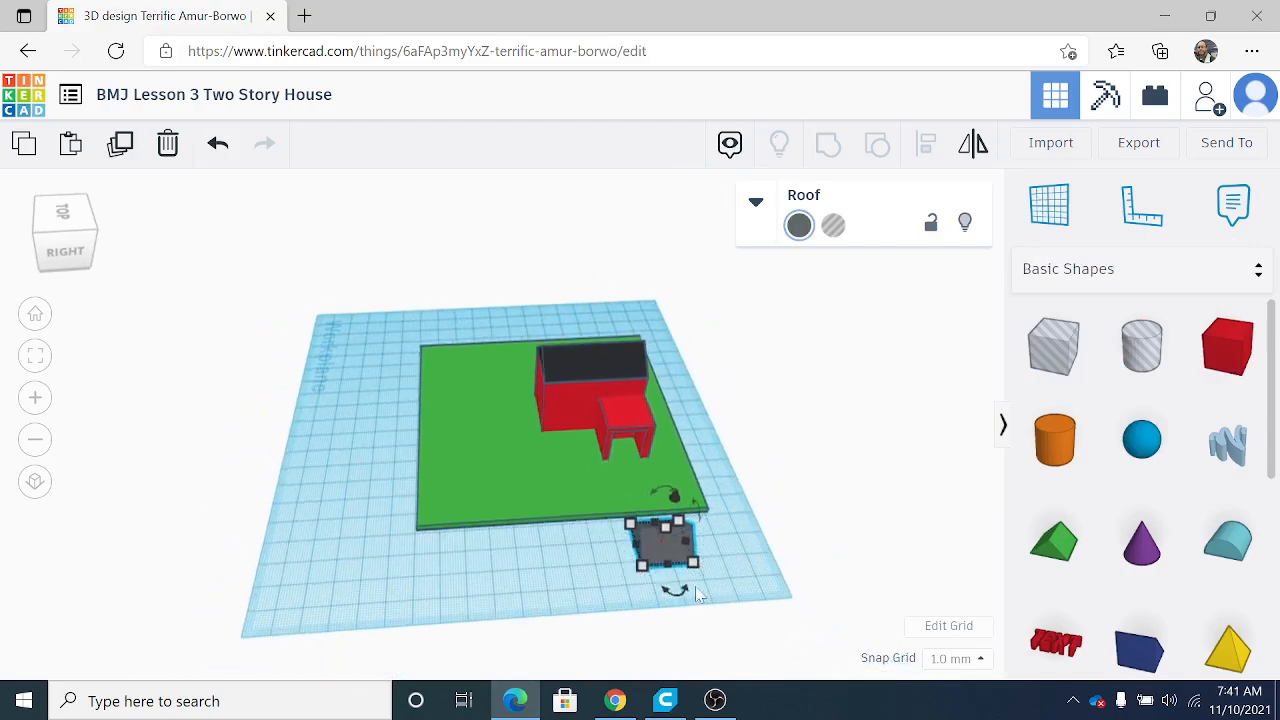
pyautogui.click(678, 598)
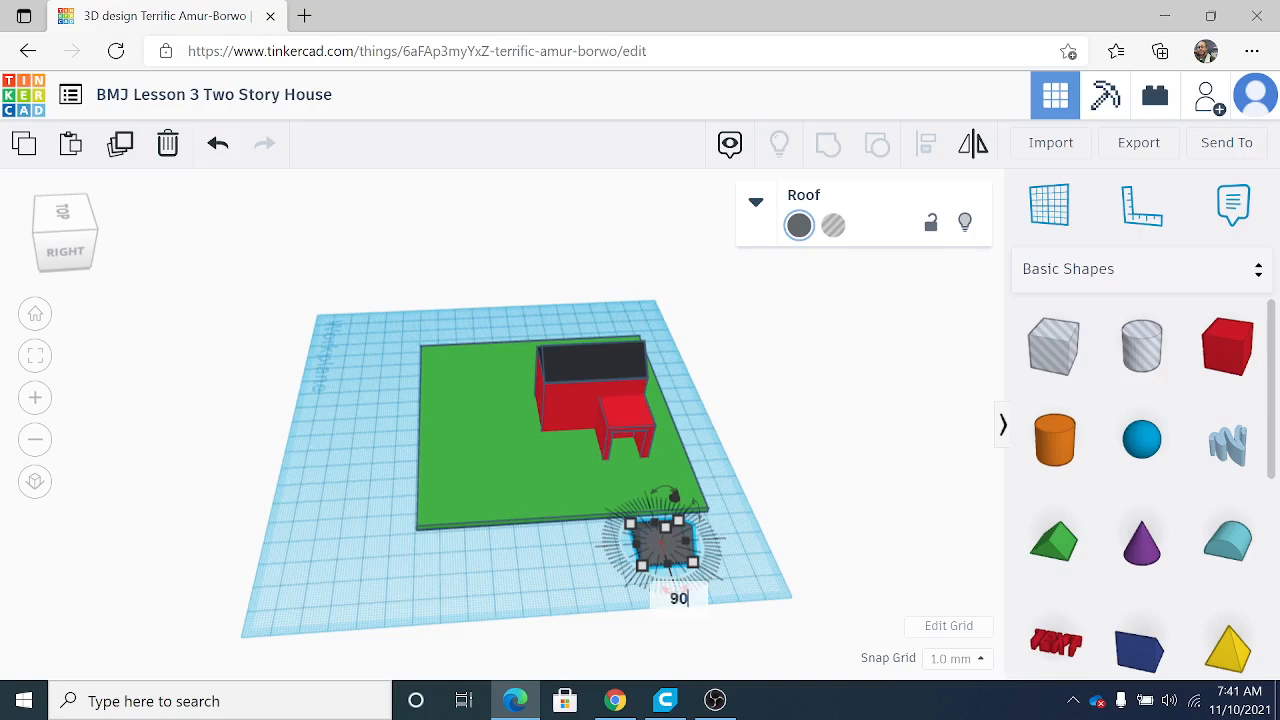
pyautogui.press('Return')
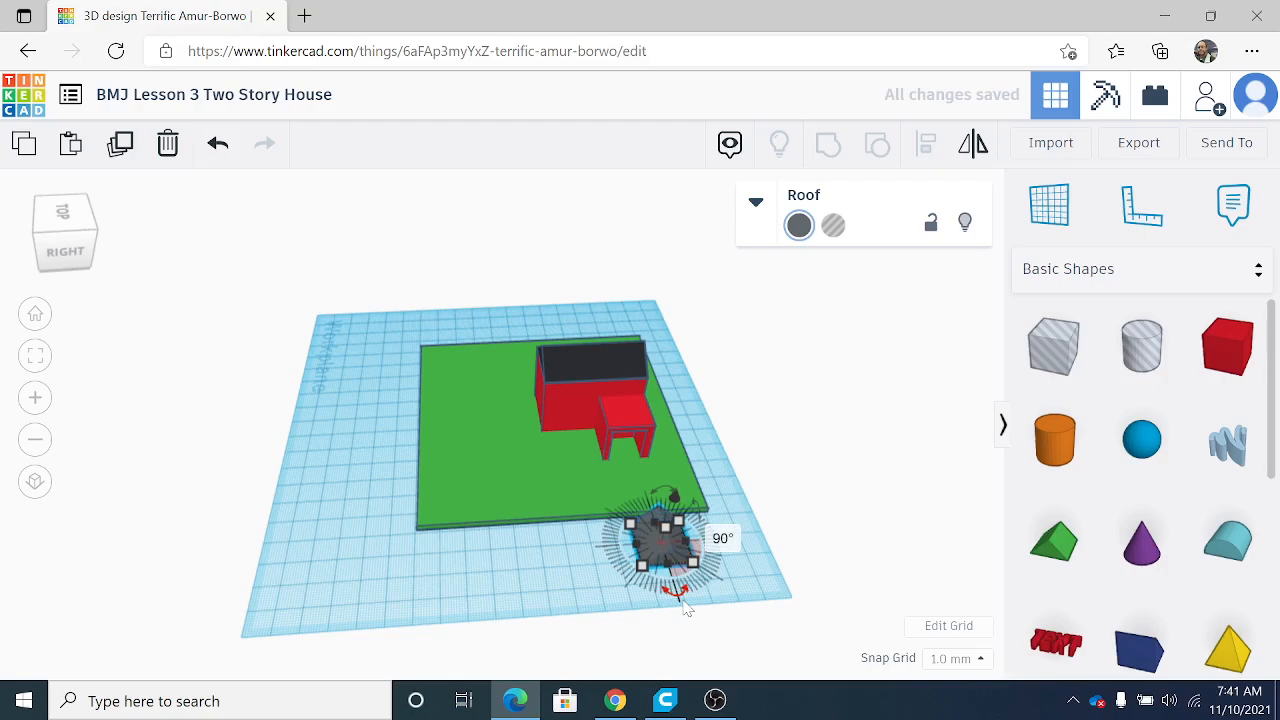
pyautogui.click(504, 544)
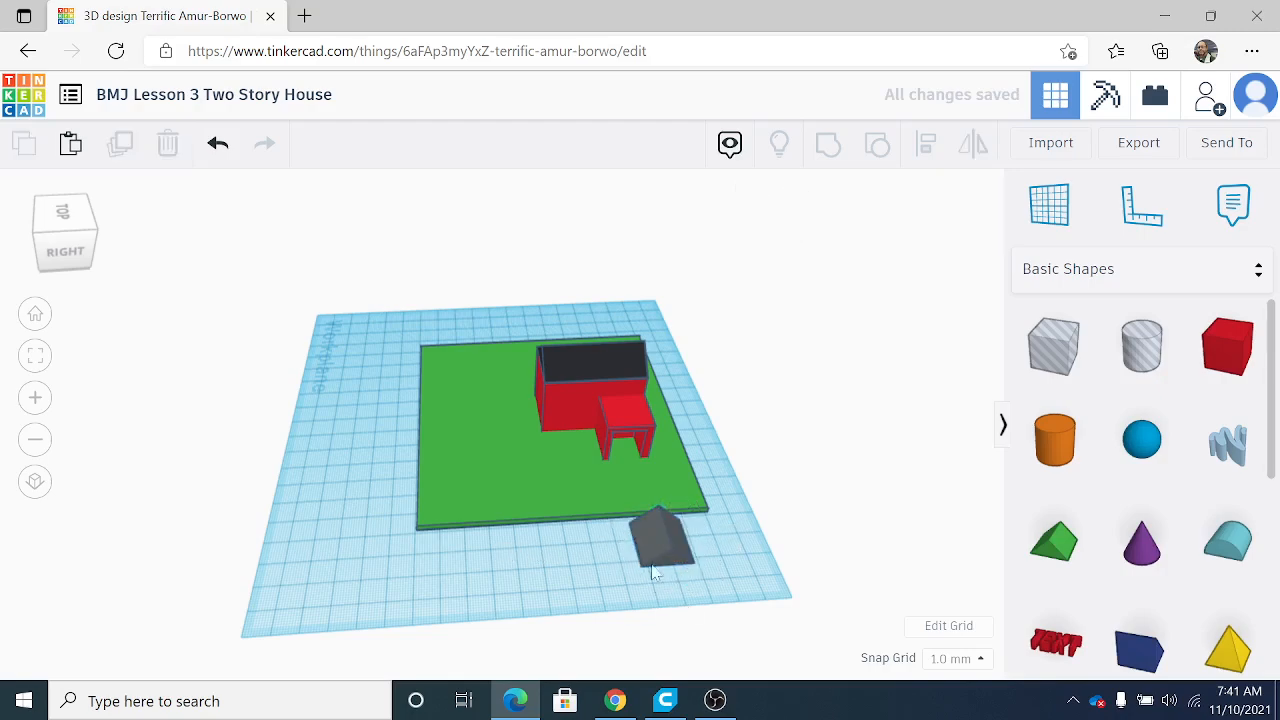
# Move the dark grey roof to the low red block, raise it 21 mm and fit it against the tall block.
pyautogui.moveTo(663, 543); pyautogui.dragTo(628, 456)
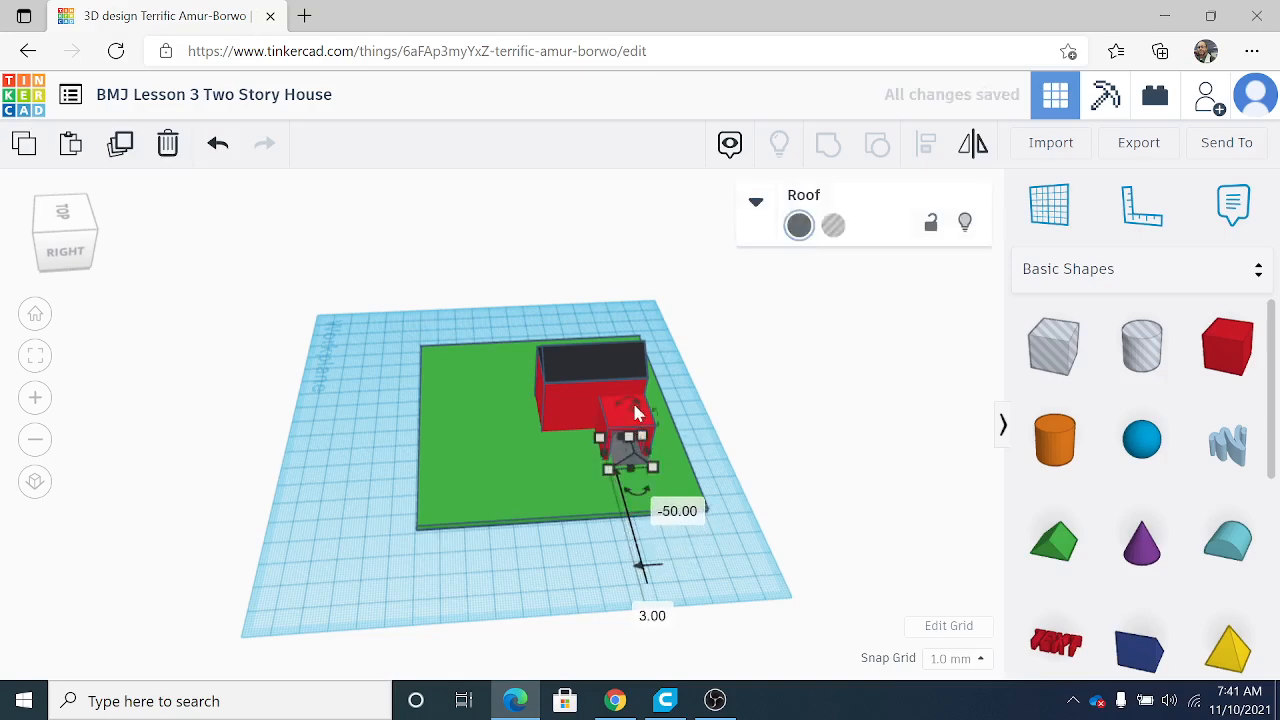
pyautogui.moveTo(634, 409); pyautogui.dragTo(646, 386)
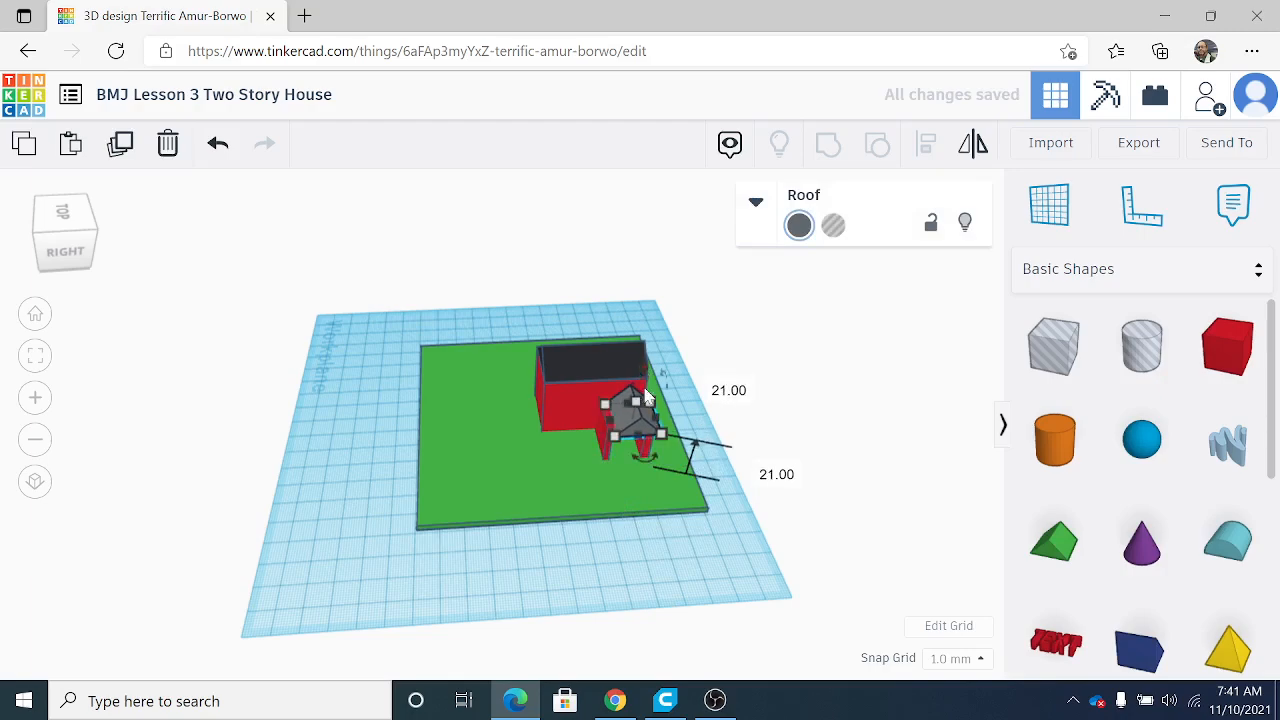
pyautogui.scroll(2, 657, 390)
pyautogui.moveTo(657, 390); pyautogui.dragTo(530, 590, button='right')
pyautogui.moveTo(530, 585); pyautogui.dragTo(597, 600)
pyautogui.moveTo(574, 504); pyautogui.dragTo(574, 509)
pyautogui.moveTo(580, 536); pyautogui.dragTo(699, 516, button='right')
pyautogui.scroll(-5, 654, 496)
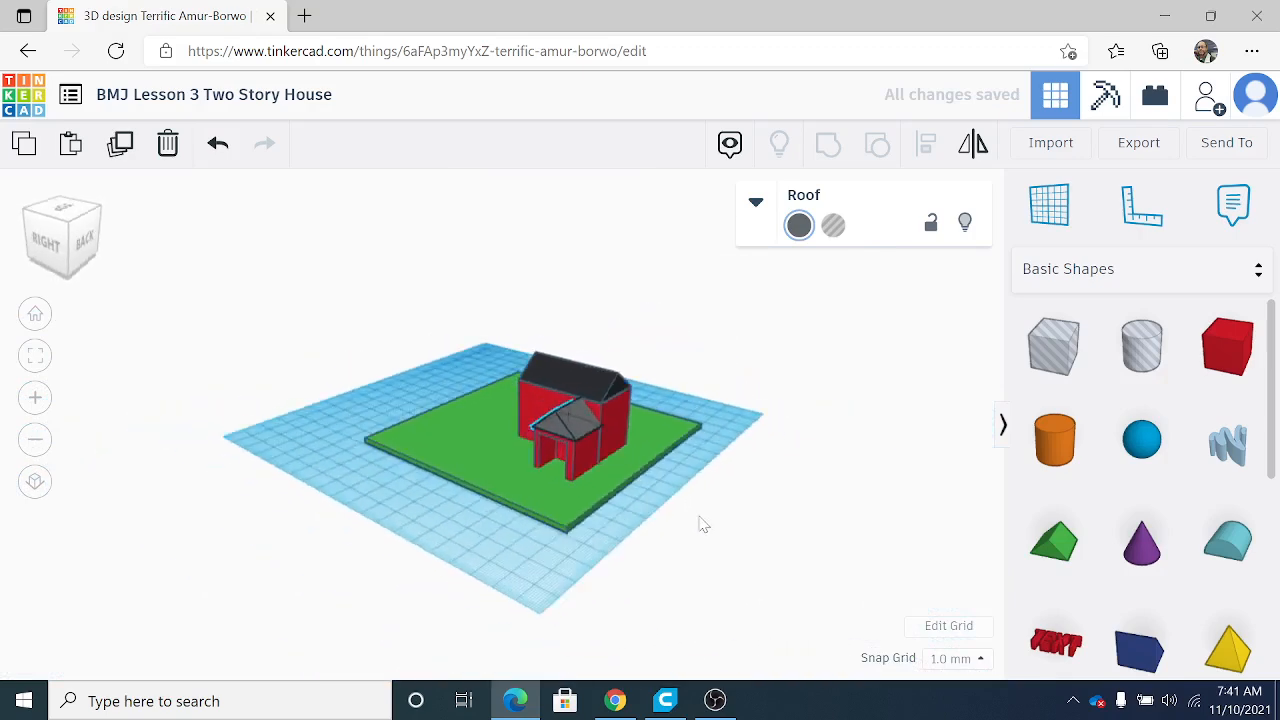
pyautogui.scroll(5, 690, 530)
pyautogui.click(433, 616)
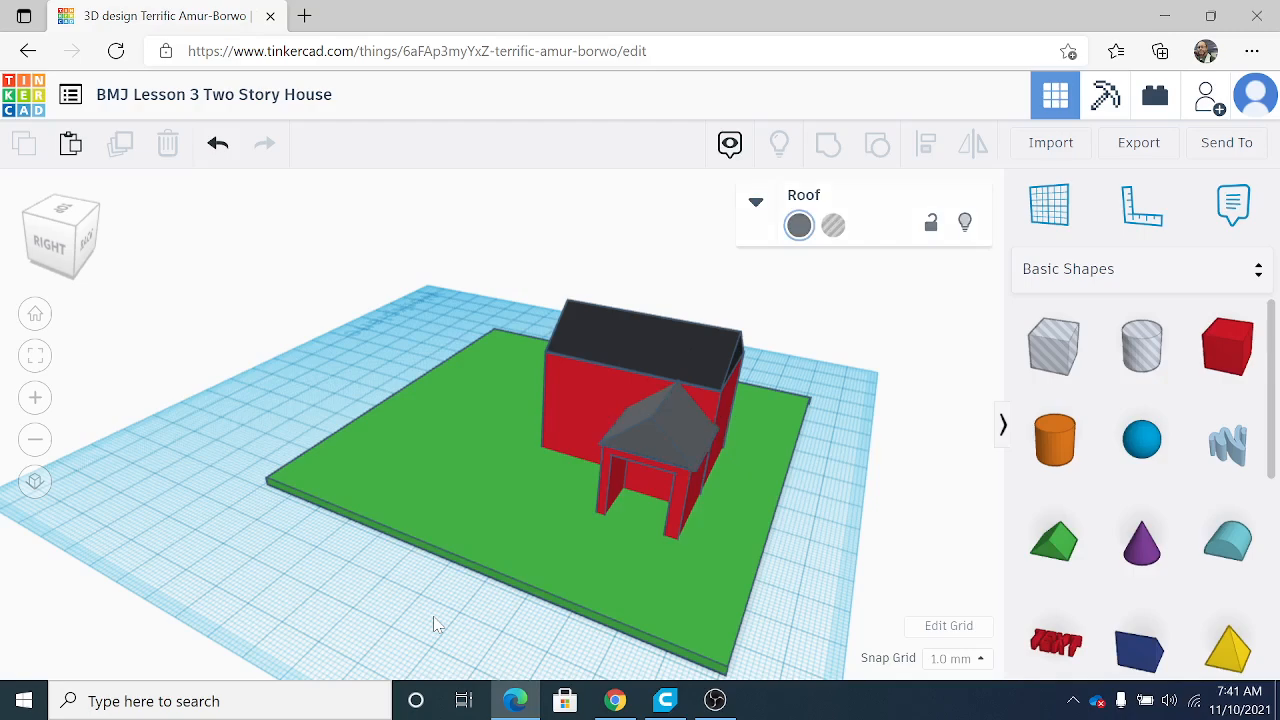
# Place a box in front of the low red block, flatten it to a thin driveway raised 2 mm, and colour it light grey.
pyautogui.moveTo(433, 616); pyautogui.dragTo(505, 608, button='right')
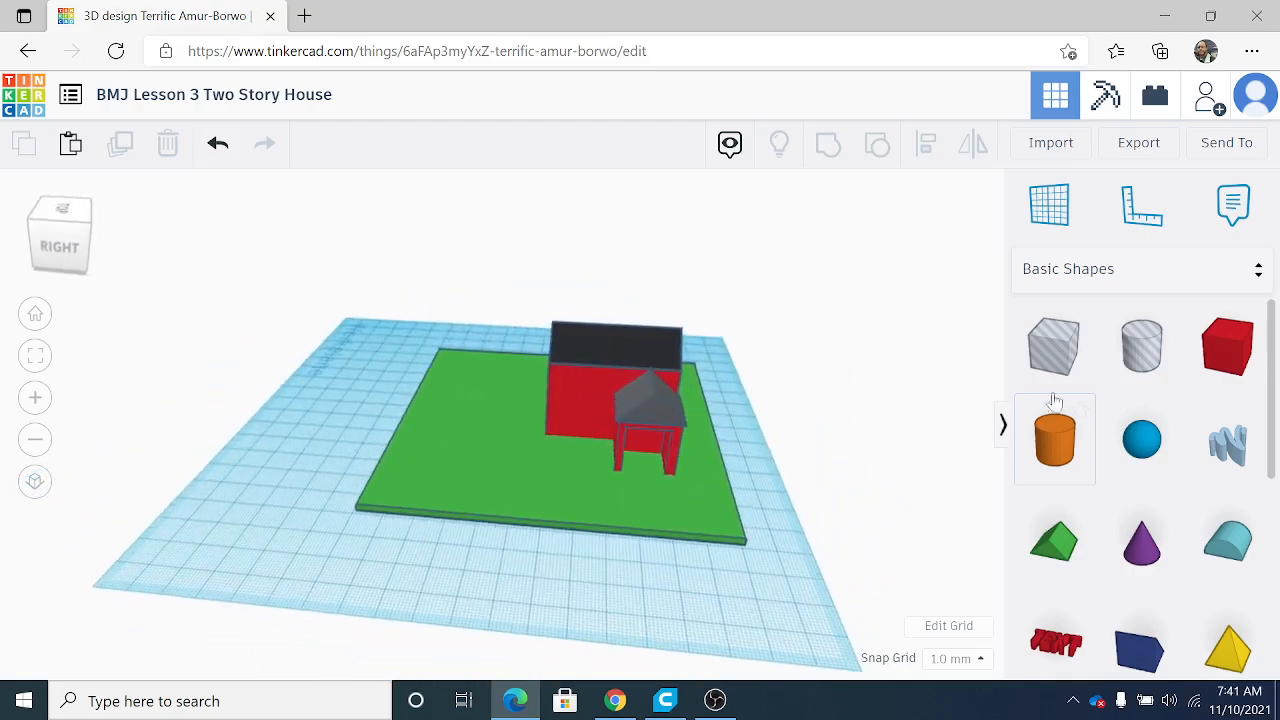
pyautogui.moveTo(856, 413); pyautogui.dragTo(651, 518)
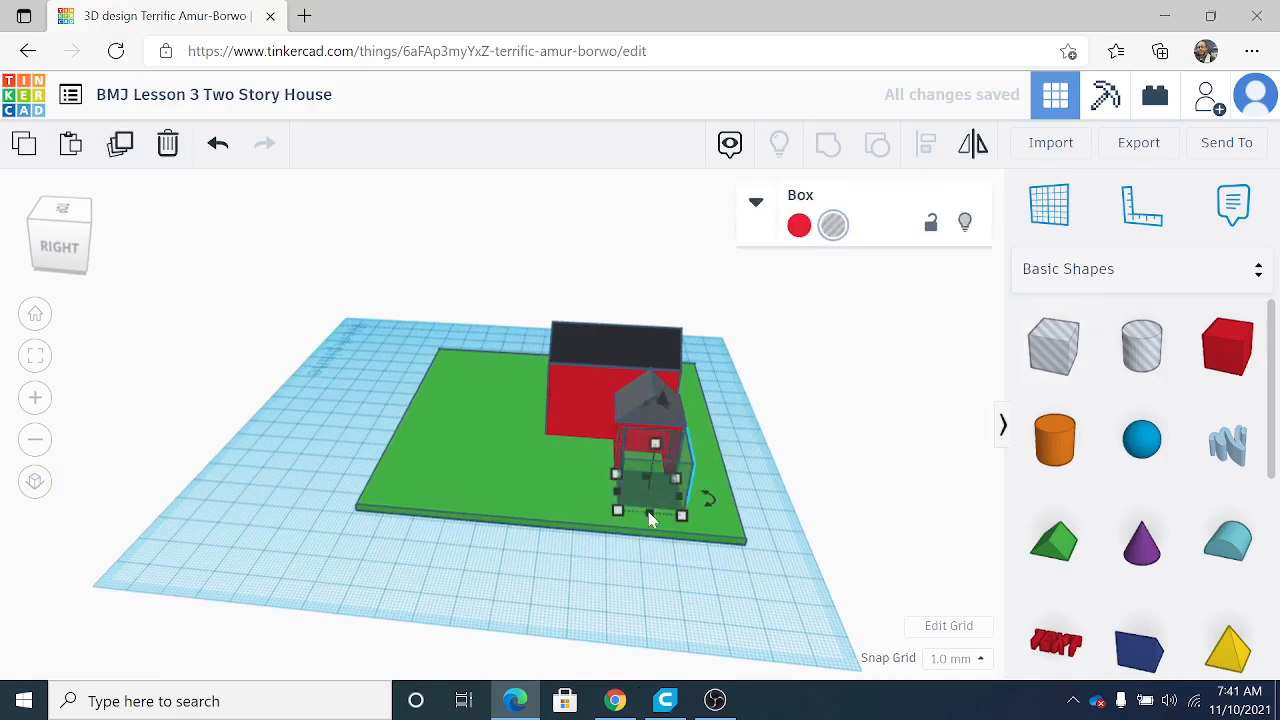
pyautogui.moveTo(659, 449)
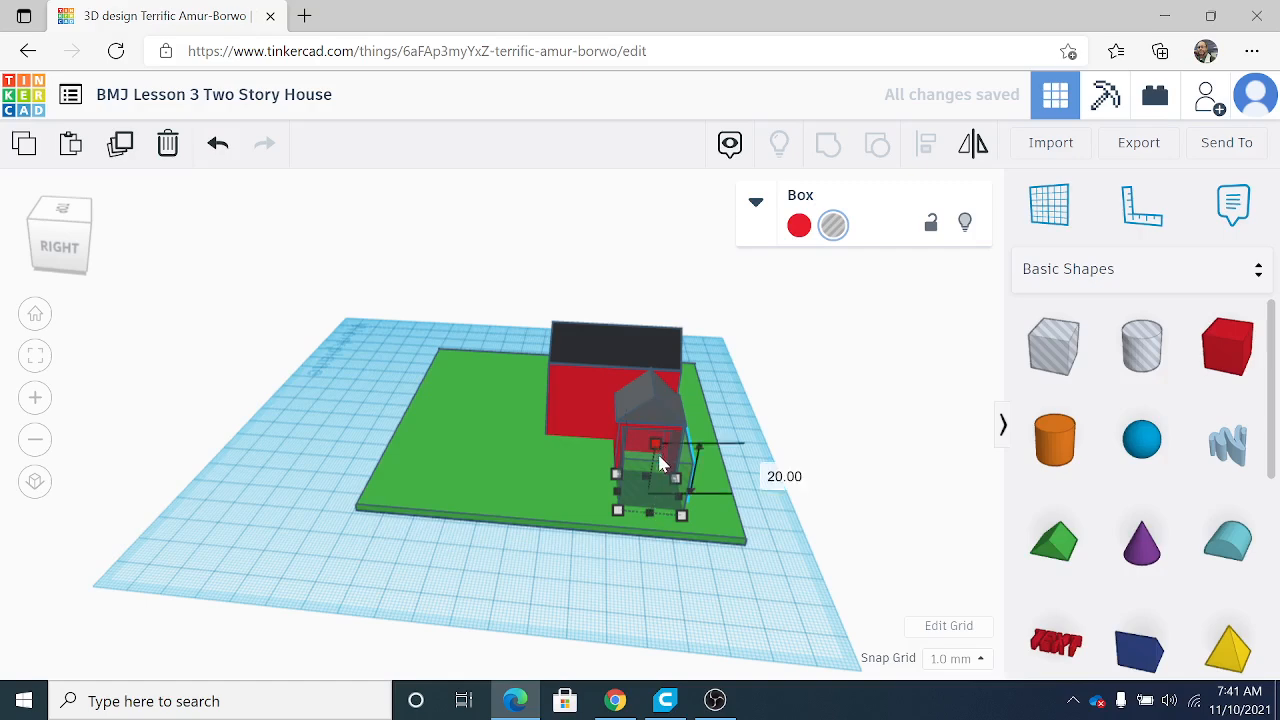
pyautogui.moveTo(660, 460)
pyautogui.mouseDown()
pyautogui.moveTo(655, 492)
pyautogui.moveTo(661, 457)
pyautogui.mouseUp()
pyautogui.click(799, 226)
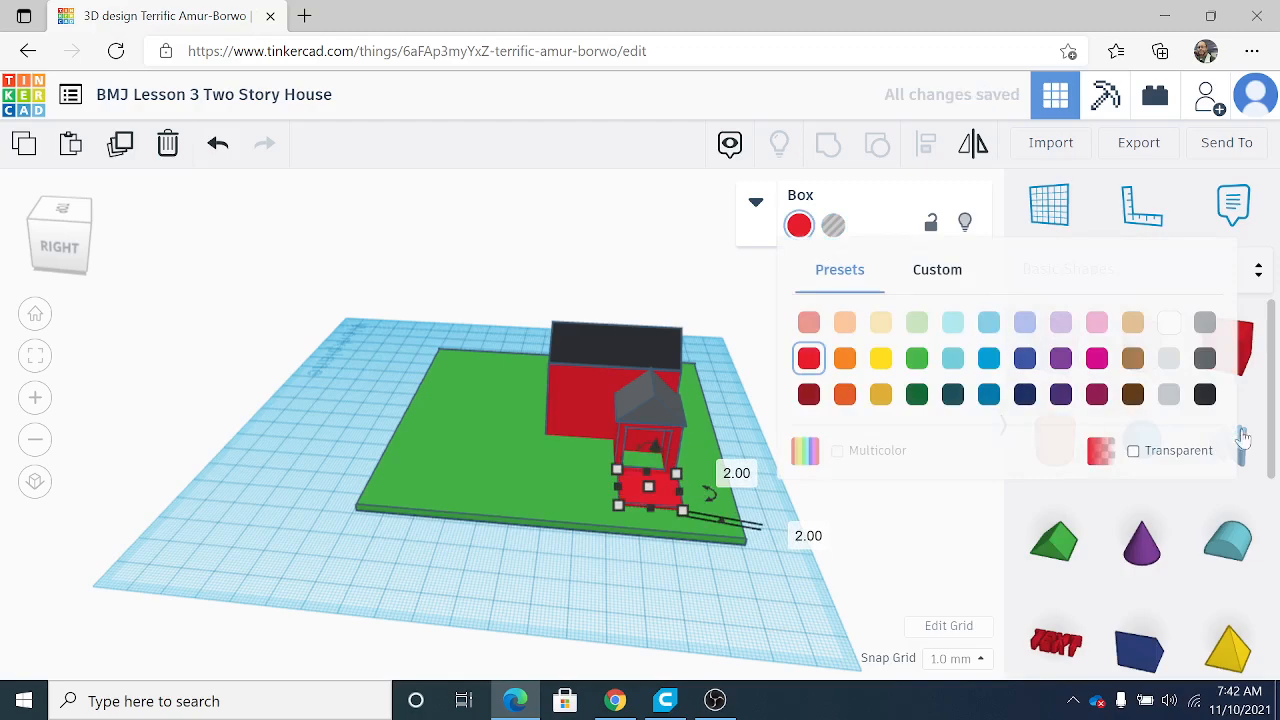
pyautogui.click(1169, 358)
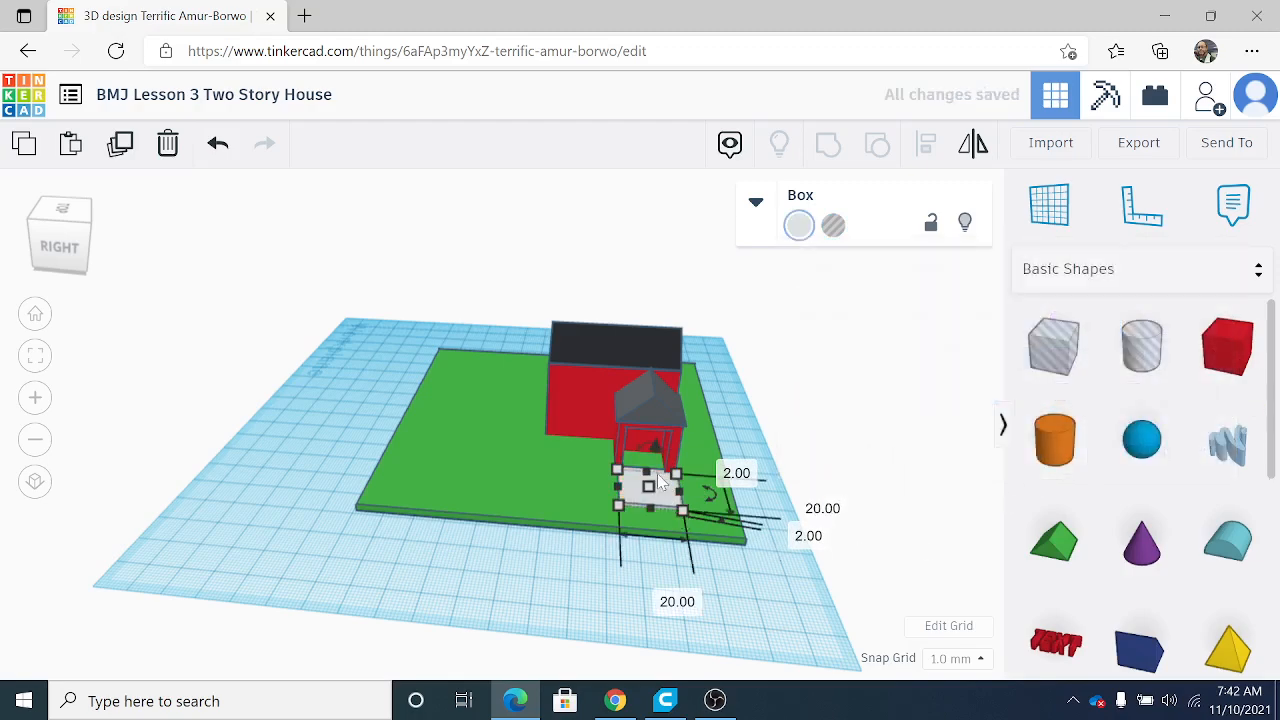
# Extend the light grey driveway in both directions to 40 mm long, from the low block towards the slab's edge.
pyautogui.moveTo(650, 474); pyautogui.dragTo(655, 456)
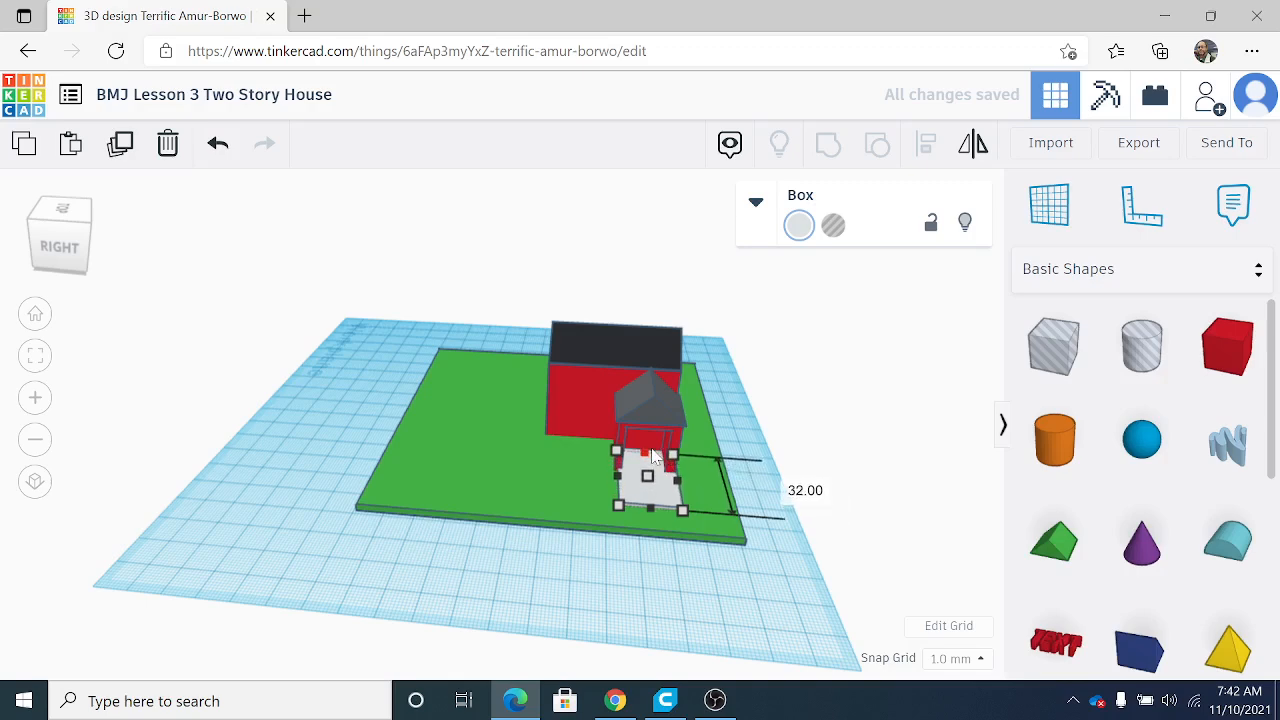
pyautogui.moveTo(655, 507); pyautogui.dragTo(657, 530)
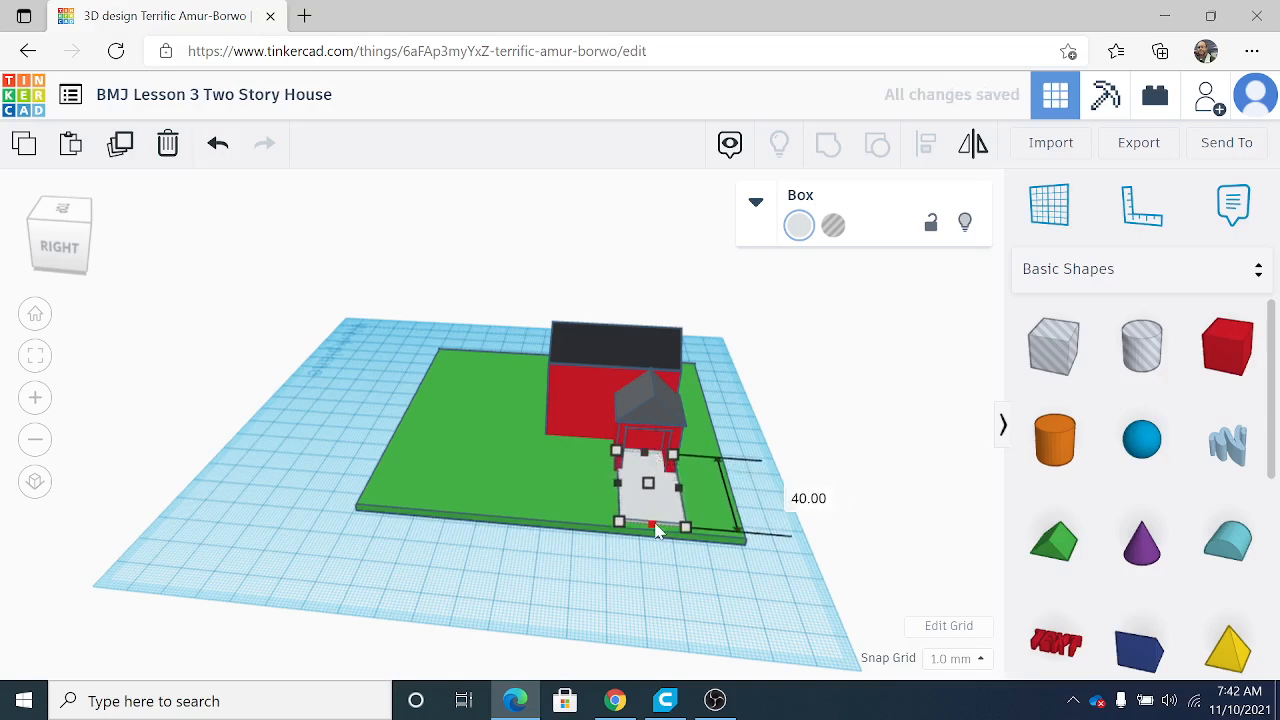
pyautogui.click(632, 609)
pyautogui.moveTo(632, 609); pyautogui.dragTo(825, 617, button='right')
pyautogui.click(650, 587)
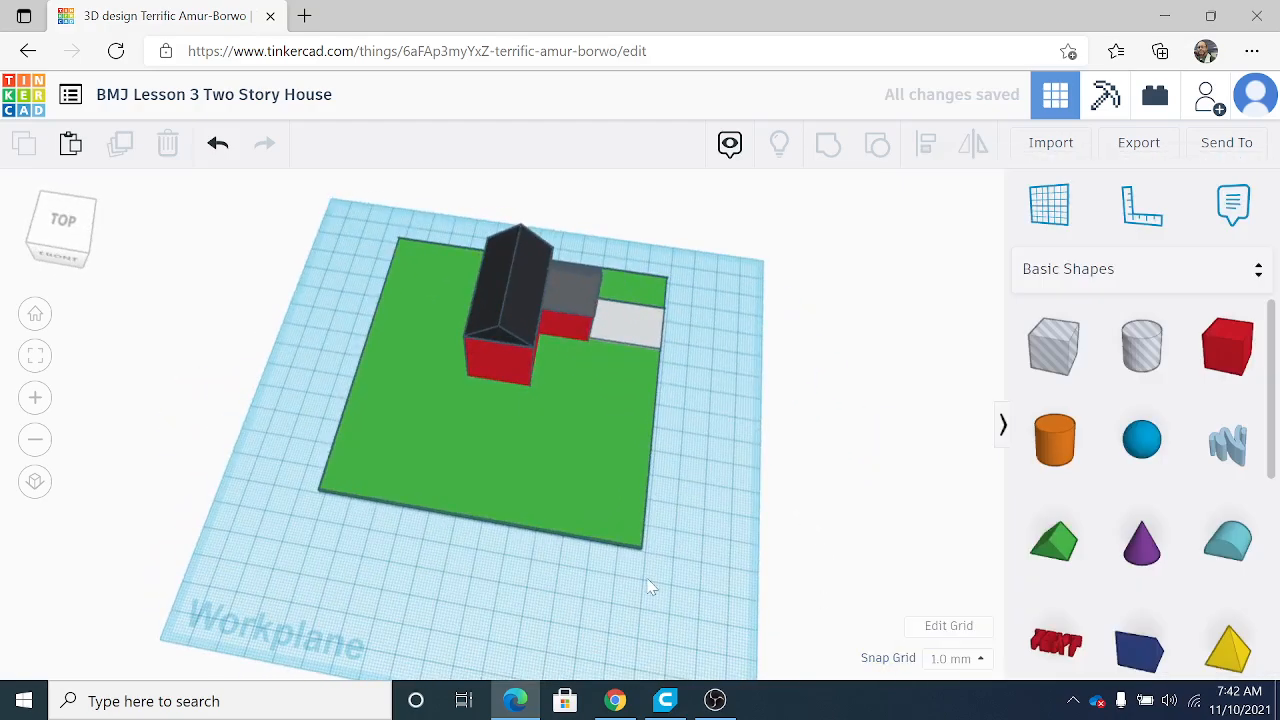
# Place a hole box on the workplane in front of the green slab and thin its depth to 1 mm.
pyautogui.moveTo(650, 587); pyautogui.dragTo(686, 549, button='right')
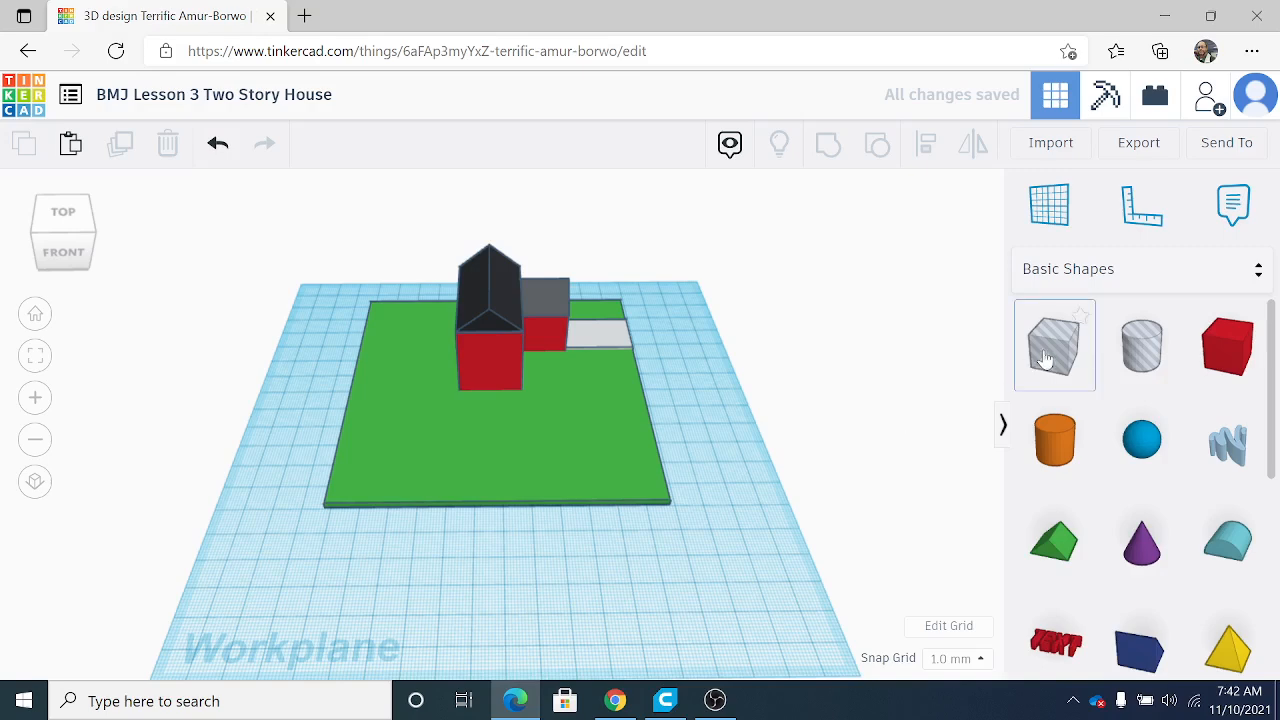
pyautogui.moveTo(1045, 358); pyautogui.dragTo(500, 563)
pyautogui.click(598, 570)
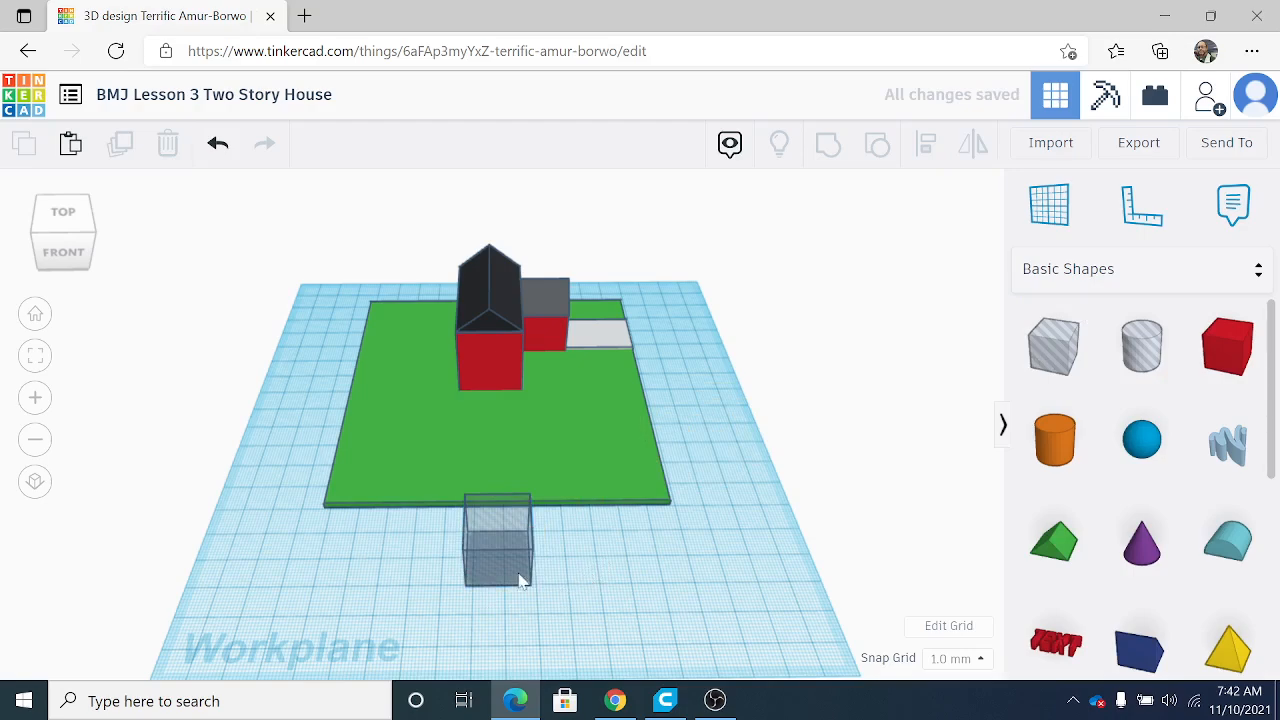
pyautogui.click(500, 530)
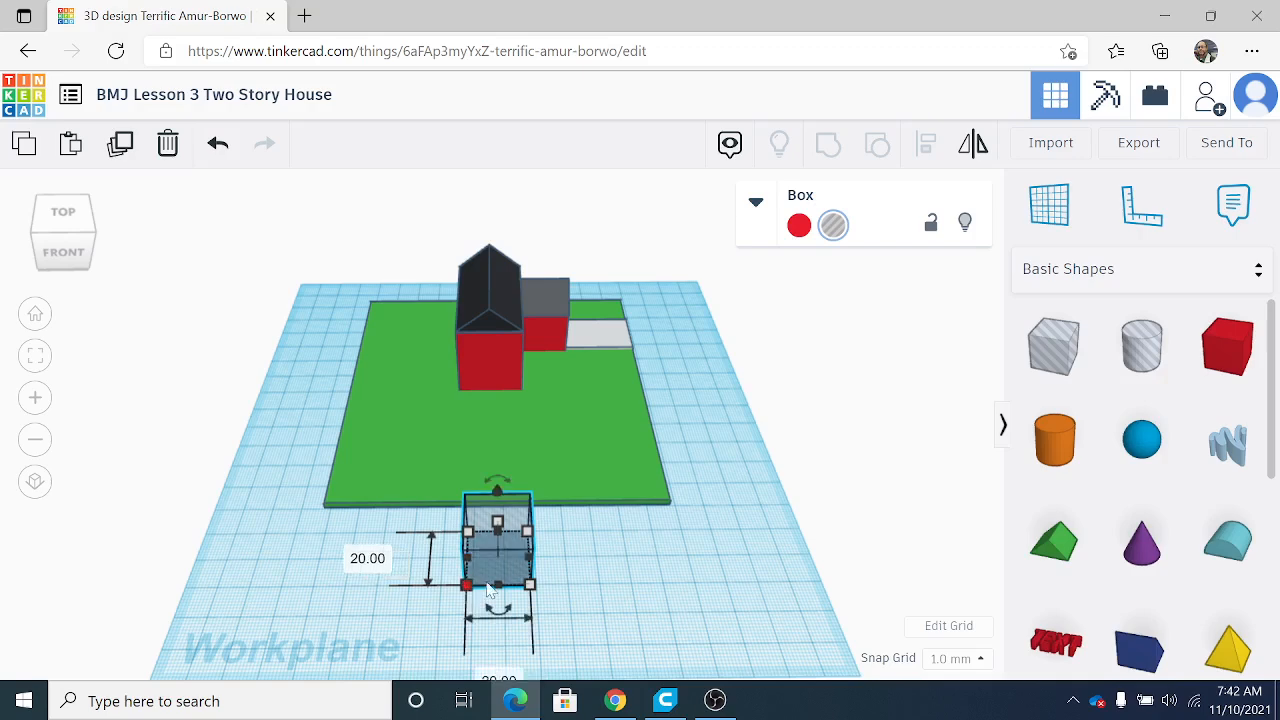
pyautogui.moveTo(498, 586); pyautogui.dragTo(498, 537)
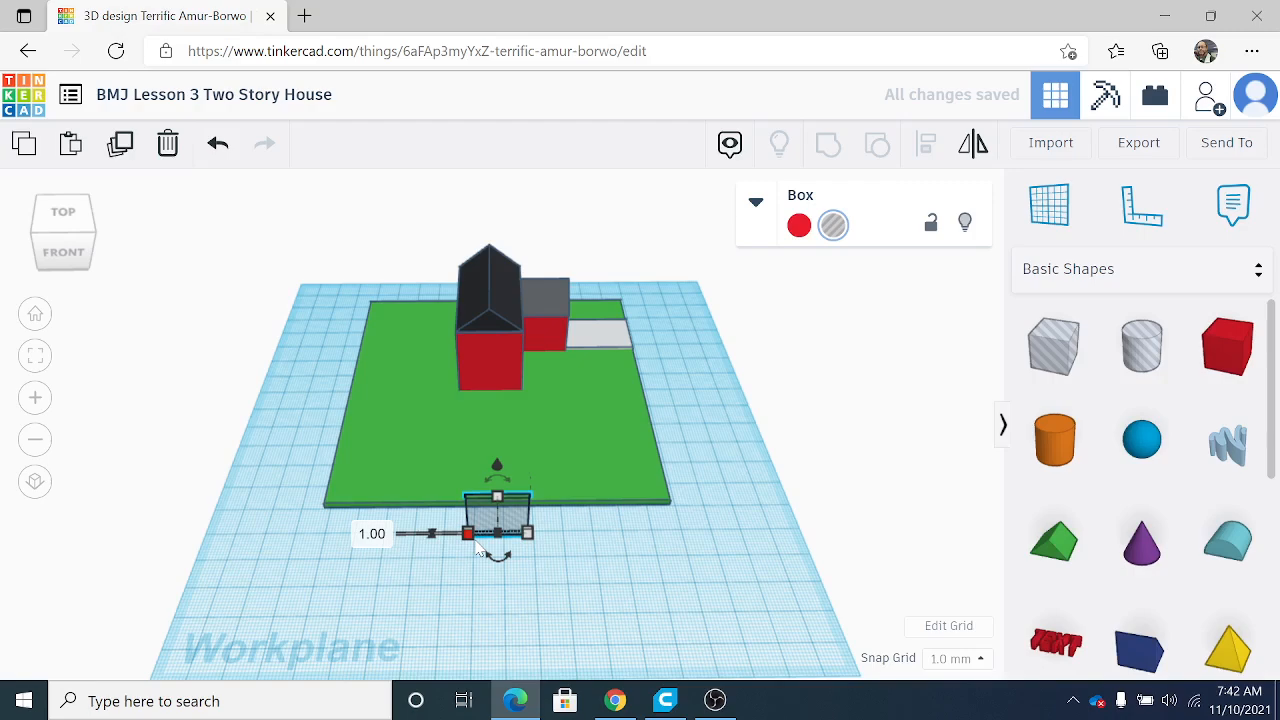
# Narrow the 1 mm thick hole box to door width and reduce its height to 10 mm.
pyautogui.moveTo(507, 575); pyautogui.dragTo(613, 604, button='right')
pyautogui.scroll(4, 610, 590)
pyautogui.scroll(-1, 610, 604)
pyautogui.moveTo(602, 609)
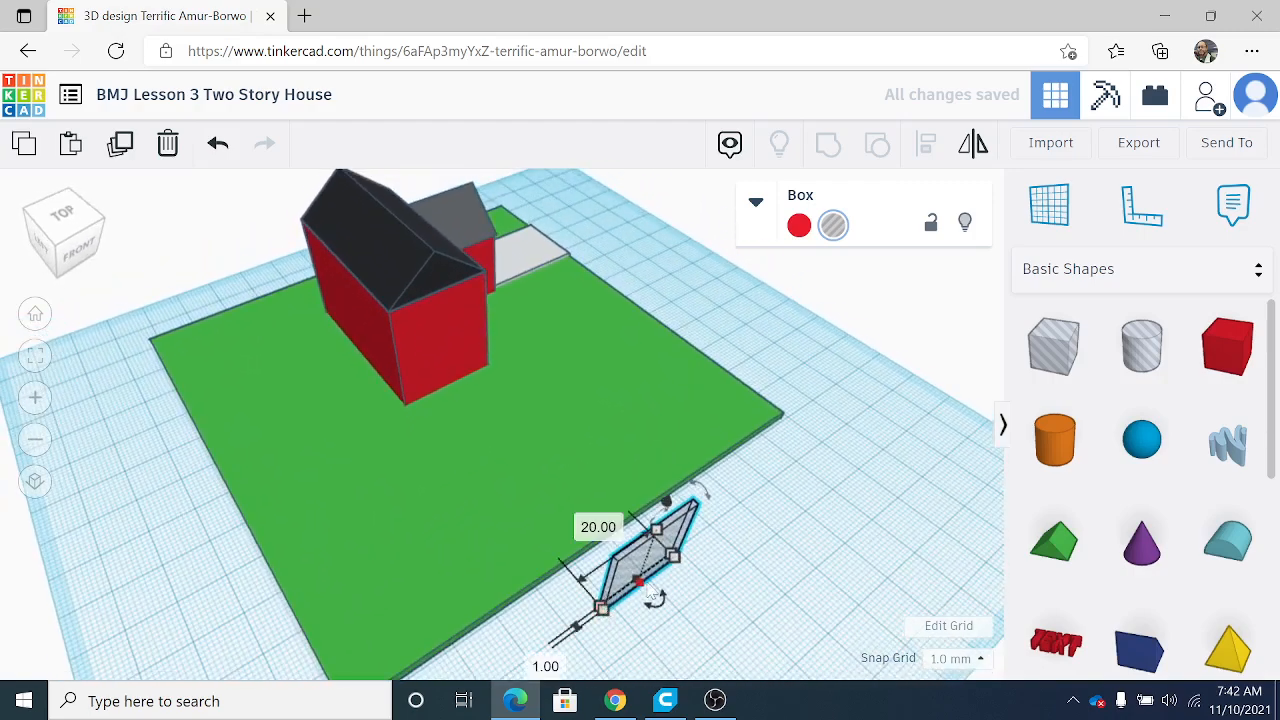
pyautogui.moveTo(641, 583)
pyautogui.mouseDown()
pyautogui.moveTo(611, 626)
pyautogui.moveTo(620, 596)
pyautogui.moveTo(662, 594)
pyautogui.mouseUp()
pyautogui.moveTo(811, 604); pyautogui.dragTo(686, 568, button='right')
pyautogui.moveTo(541, 595); pyautogui.dragTo(554, 565)
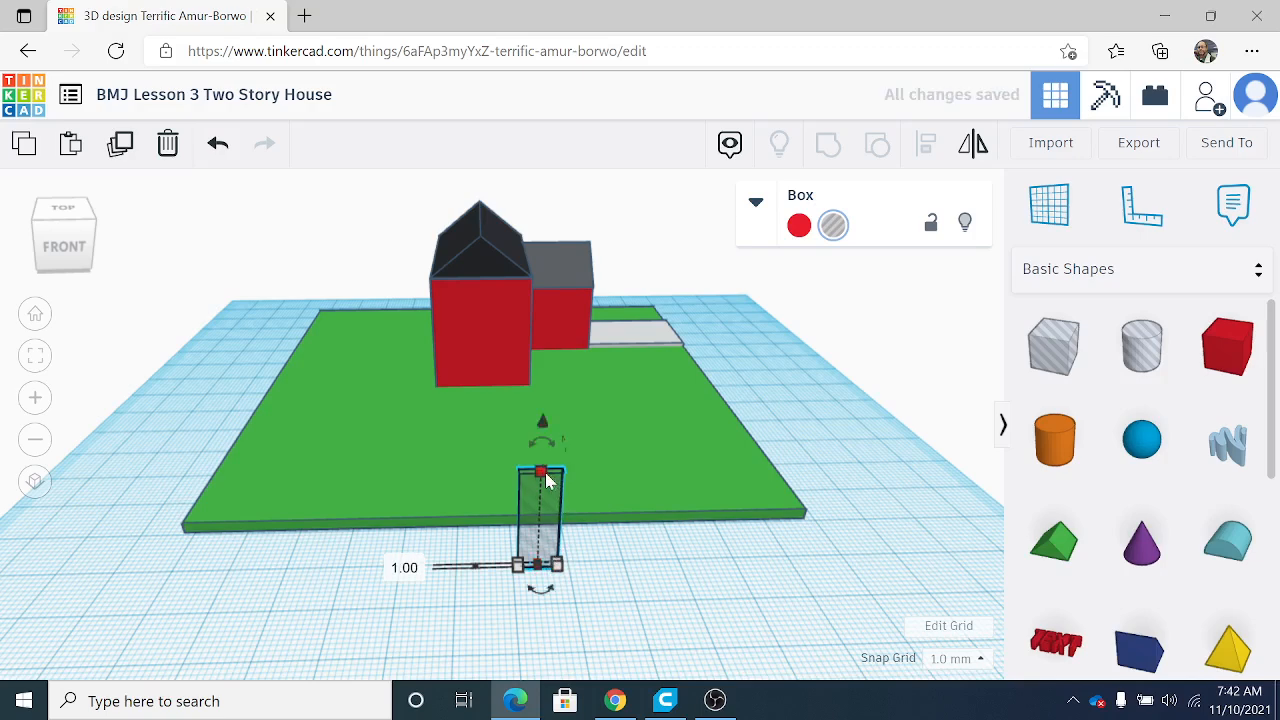
pyautogui.moveTo(546, 481); pyautogui.dragTo(549, 531)
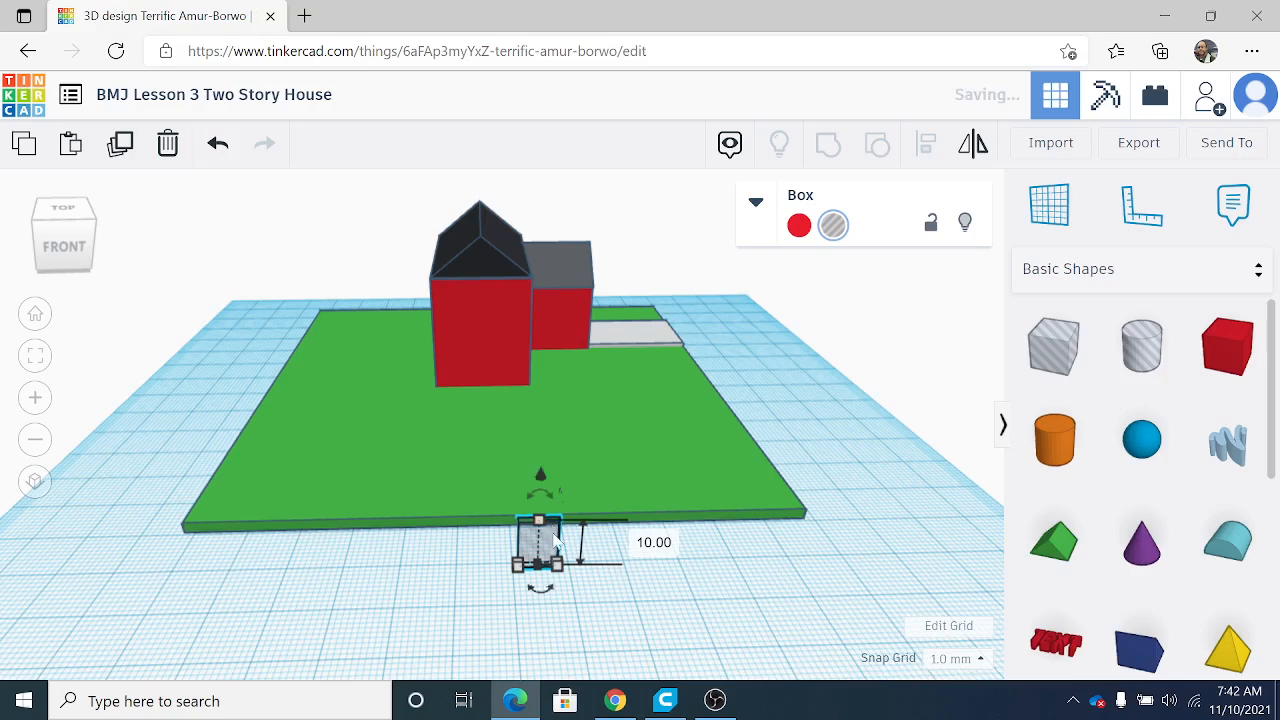
# Turn the small door box into a dark brown solid, and undo a trial height increase to 25 mm.
pyautogui.click(800, 226)
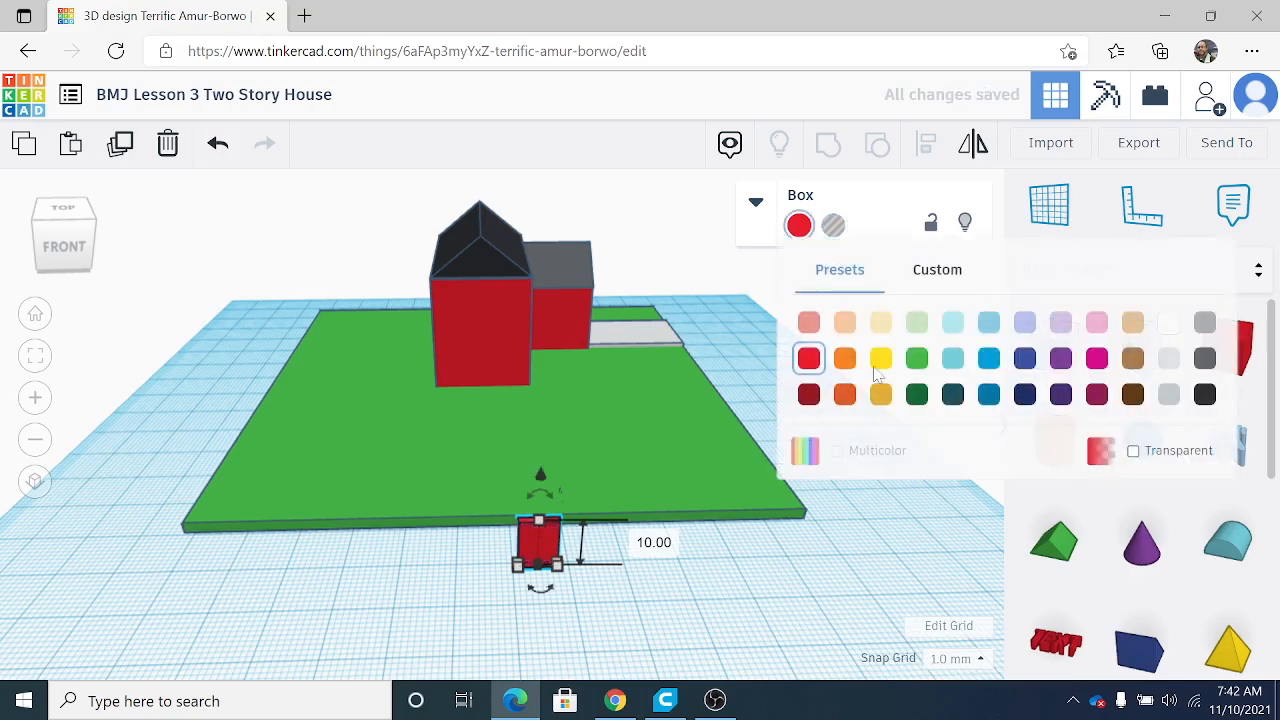
pyautogui.click(1137, 398)
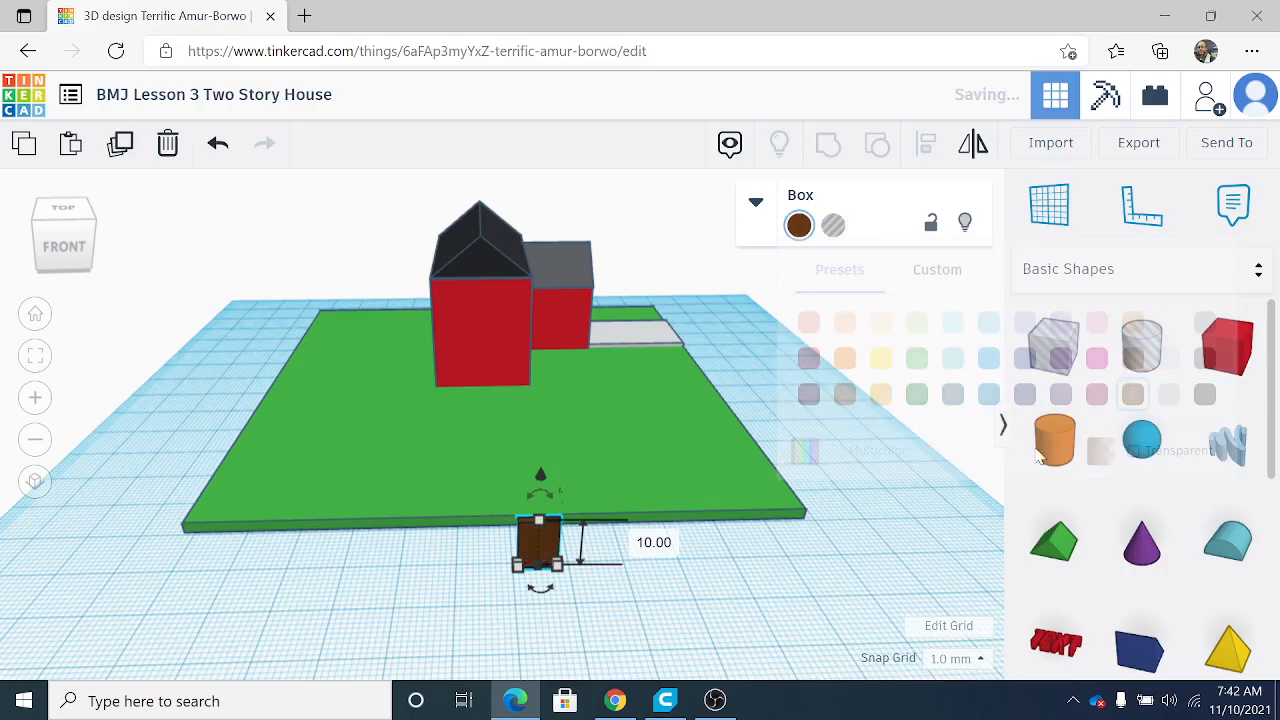
pyautogui.moveTo(537, 519); pyautogui.dragTo(525, 453)
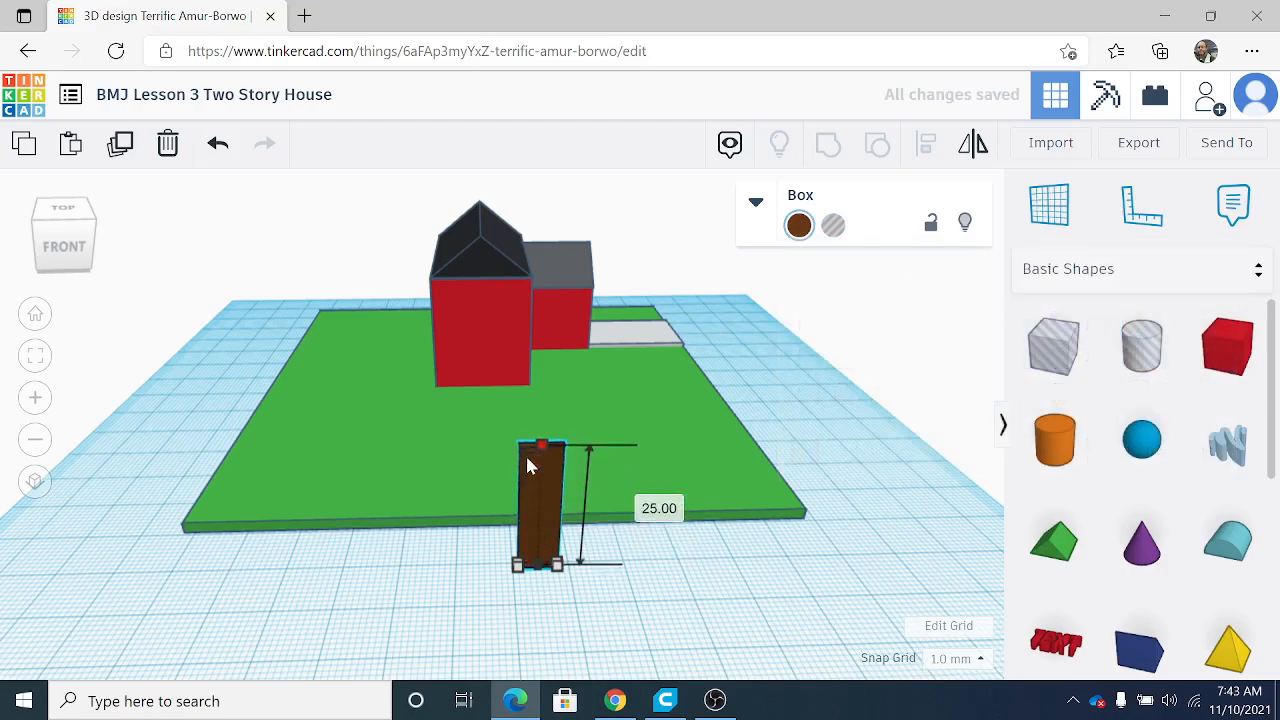
pyautogui.click(218, 143)
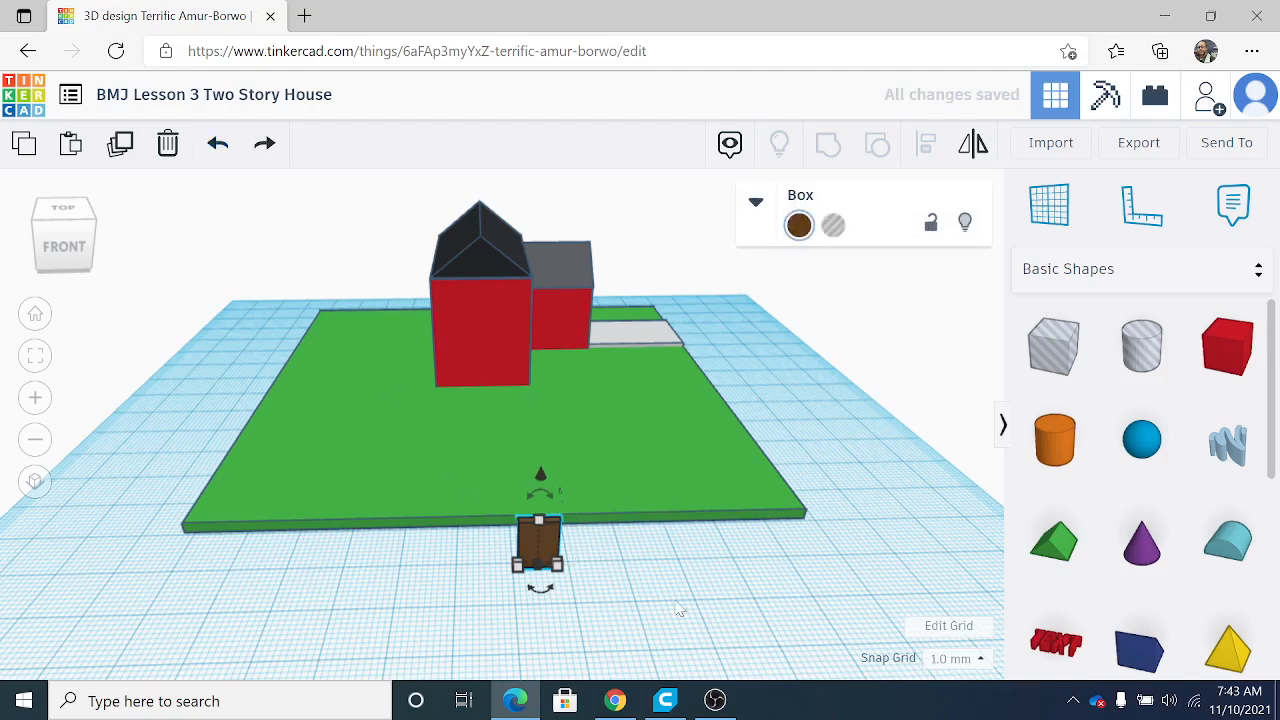
# Move the brown door about 69 mm back to the tall block's front wall and nudge it into place by 1 mm.
pyautogui.click(617, 573)
pyautogui.moveTo(546, 549); pyautogui.dragTo(503, 371)
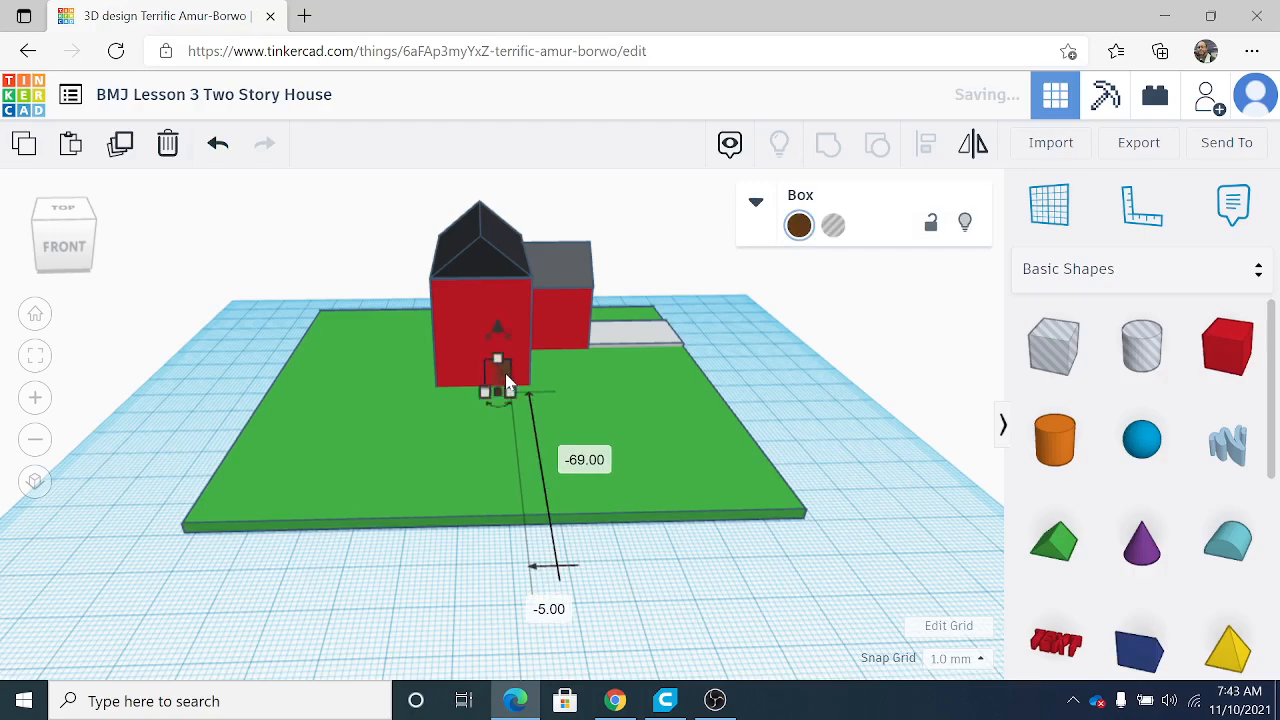
pyautogui.scroll(5, 514, 391)
pyautogui.moveTo(573, 421); pyautogui.dragTo(370, 323, button='right')
pyautogui.moveTo(345, 304); pyautogui.dragTo(362, 306)
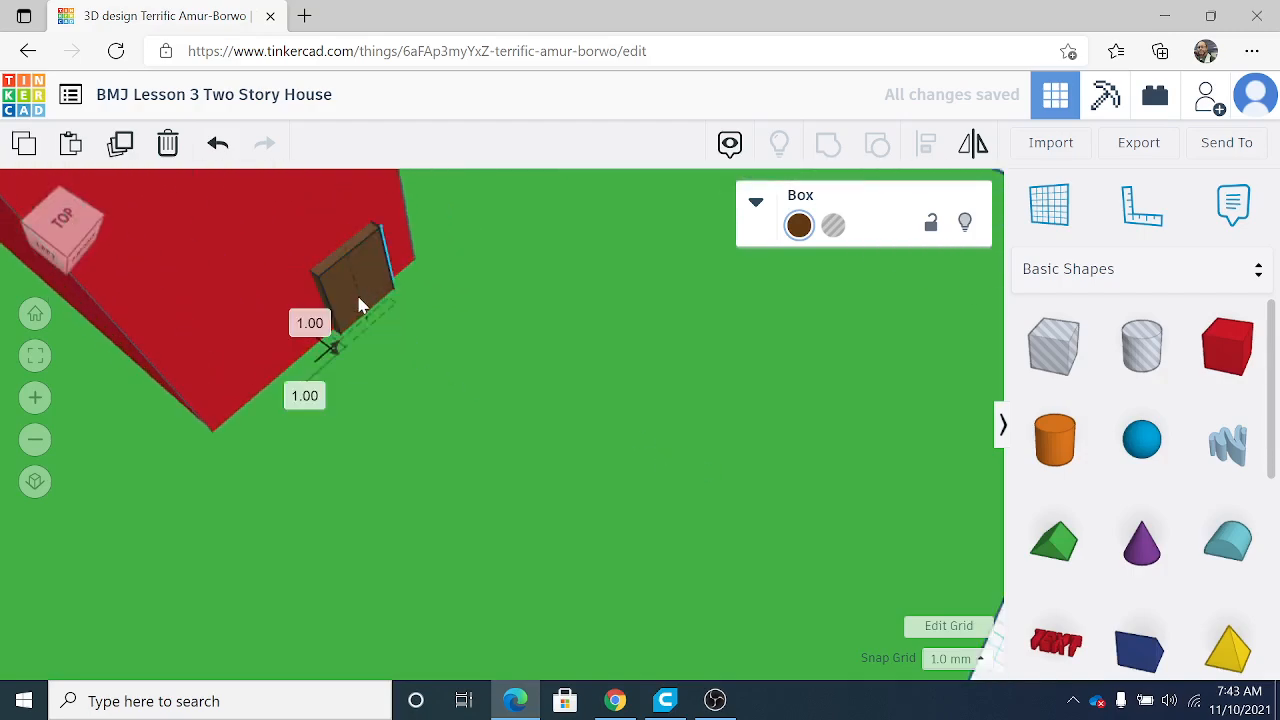
# Place a hole box about 11 mm wide and 20 mm deep in front of the brown door, and raise it by 2 mm.
pyautogui.click(447, 361)
pyautogui.scroll(-5, 490, 398)
pyautogui.moveTo(494, 399); pyautogui.dragTo(388, 372, button='right')
pyautogui.scroll(-2, 388, 378)
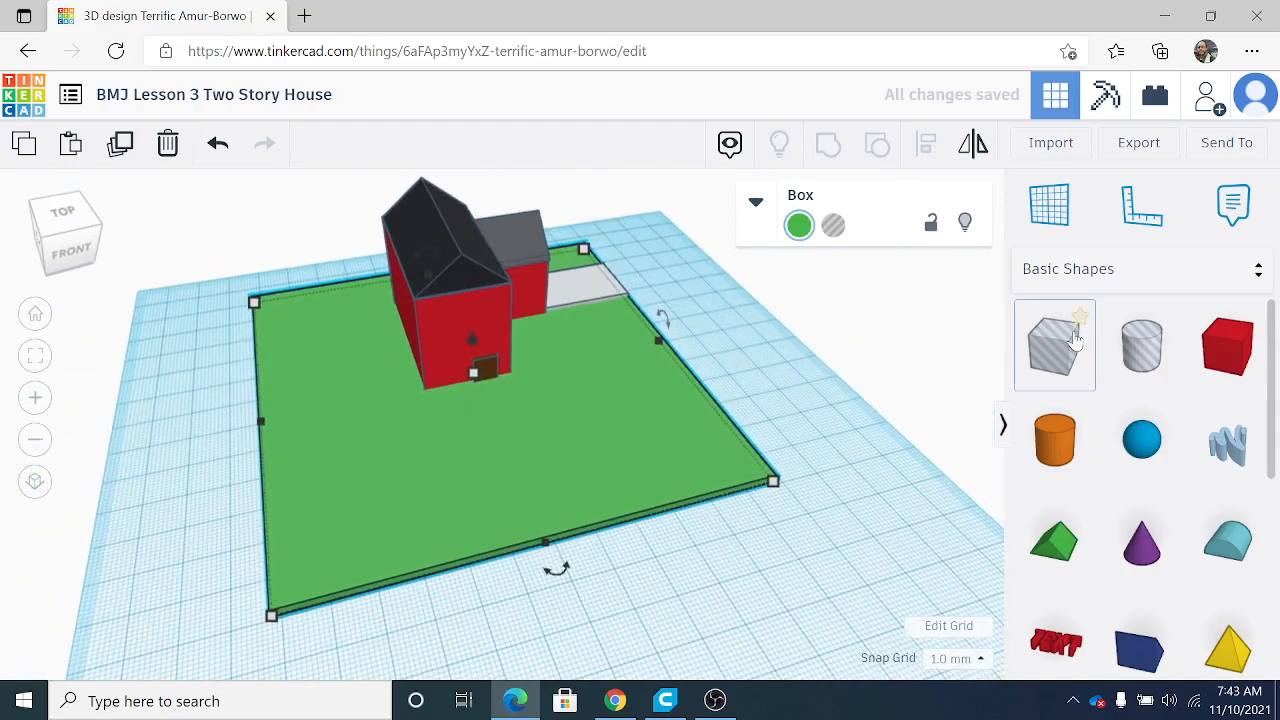
pyautogui.moveTo(788, 324); pyautogui.dragTo(507, 400)
pyautogui.moveTo(507, 400)
pyautogui.mouseDown()
pyautogui.moveTo(507, 414)
pyautogui.moveTo(502, 381)
pyautogui.mouseUp()
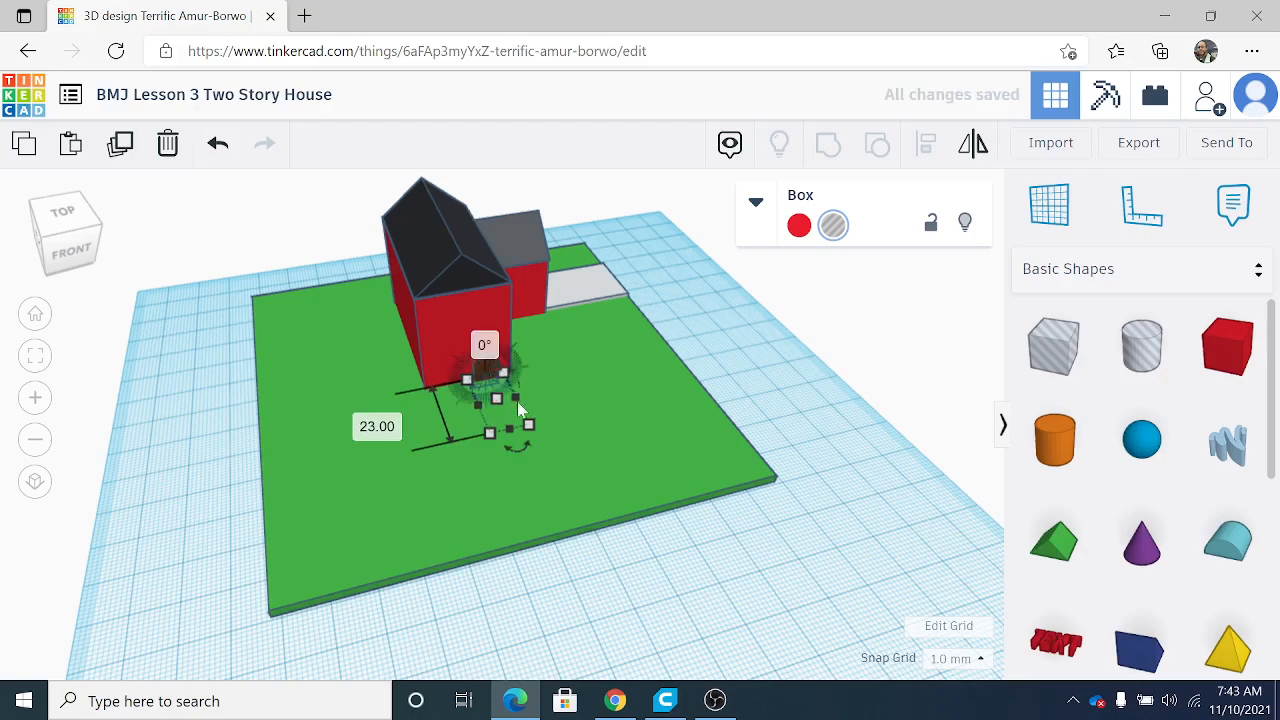
pyautogui.click(215, 138)
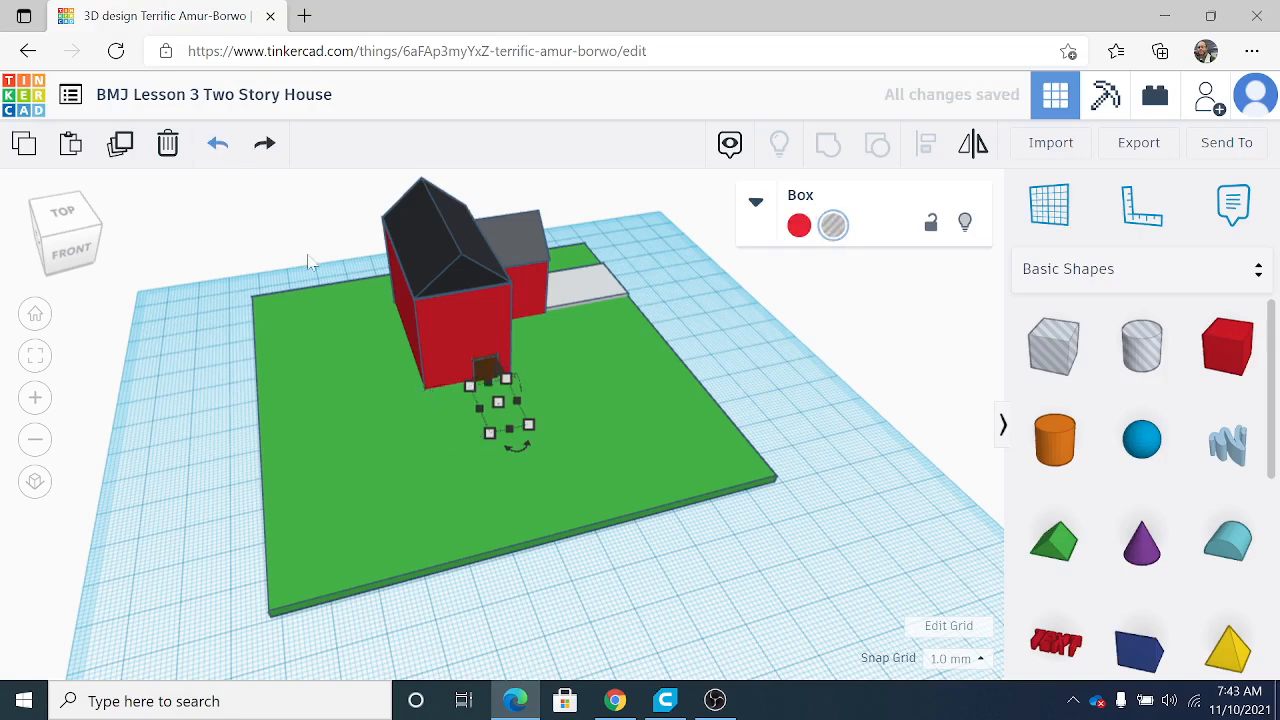
pyautogui.moveTo(498, 369); pyautogui.dragTo(500, 363)
# Turn the box in front of the door into a light grey solid and extend it to the slab's front edge as a walkway.
pyautogui.click(799, 226)
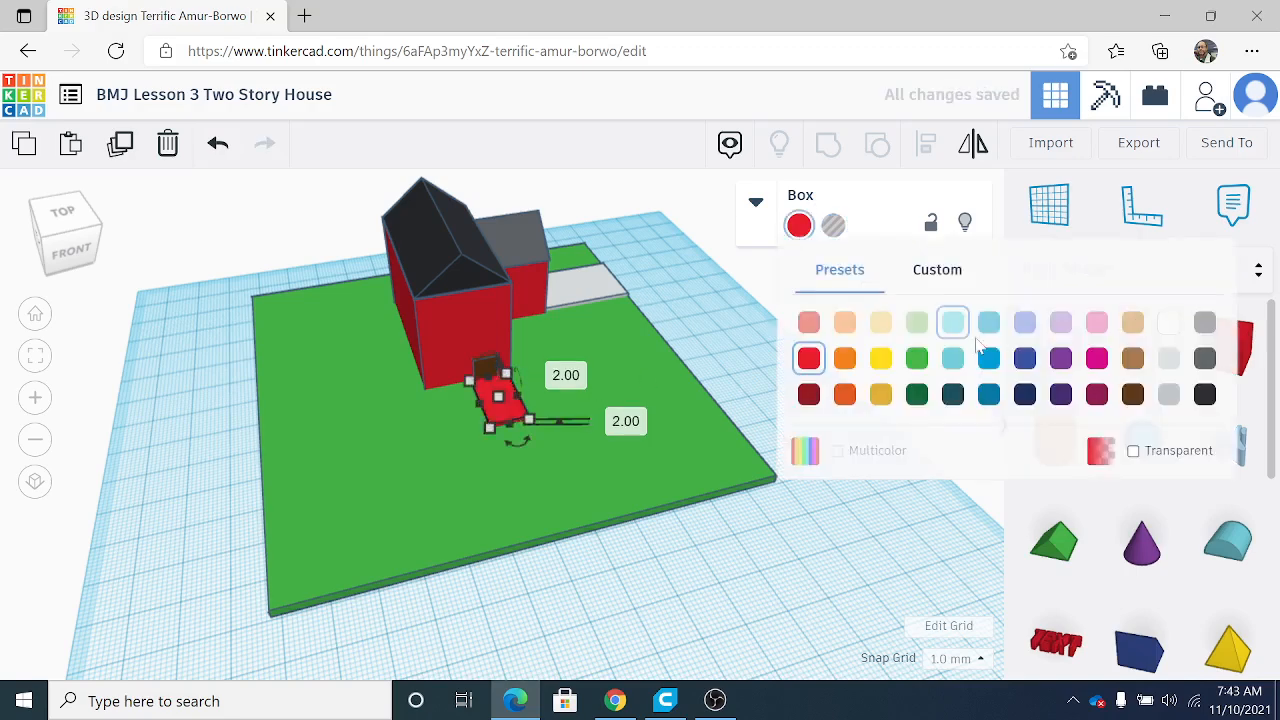
pyautogui.click(1168, 358)
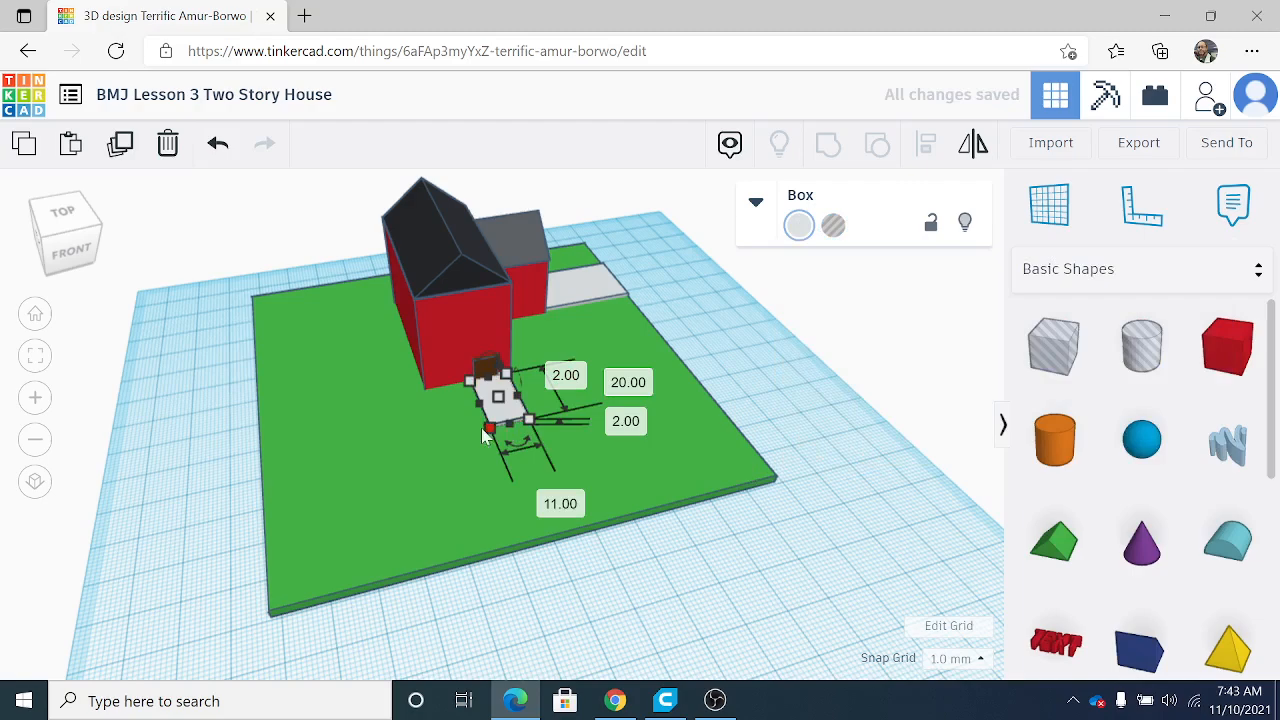
pyautogui.moveTo(509, 424); pyautogui.dragTo(560, 535)
pyautogui.click(597, 572)
# Place another hole box on the workplane in front of the green slab and set its width to 5 mm.
pyautogui.moveTo(697, 600); pyautogui.dragTo(952, 521, button='right')
pyautogui.moveTo(1061, 351); pyautogui.dragTo(414, 607)
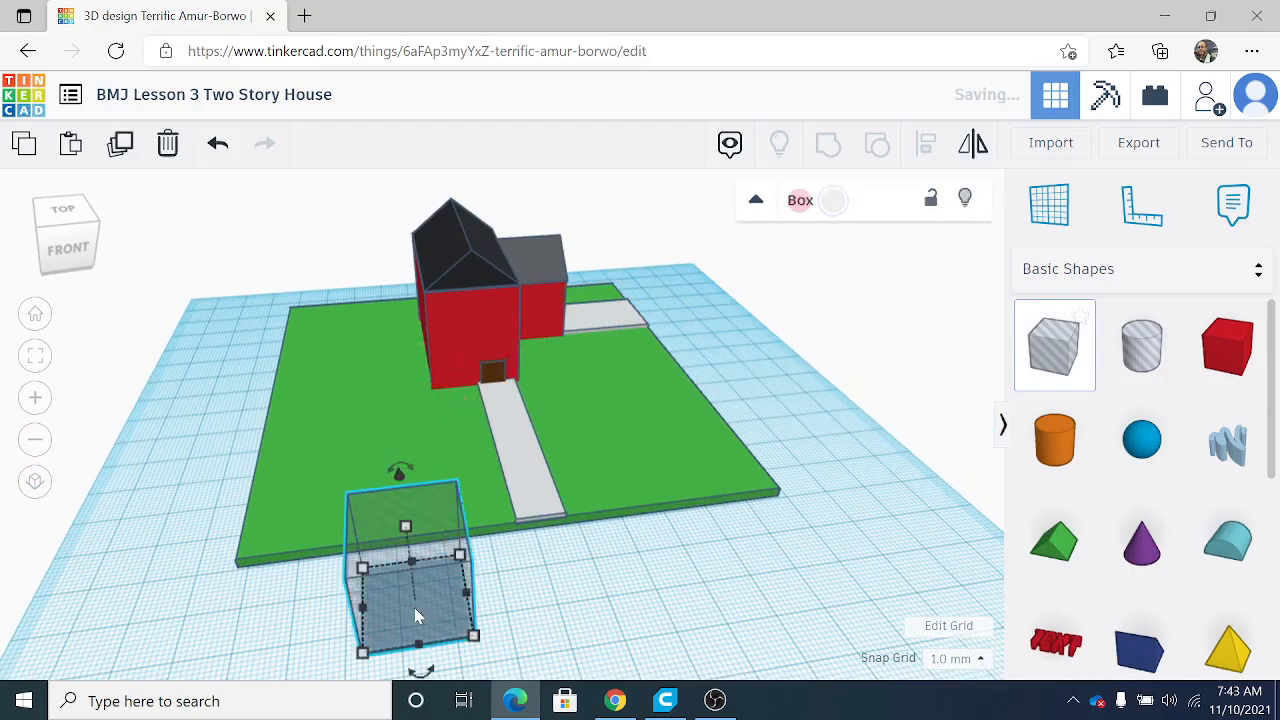
pyautogui.scroll(-1, 414, 607)
pyautogui.scroll(-1, 414, 607)
pyautogui.scroll(-2, 490, 615)
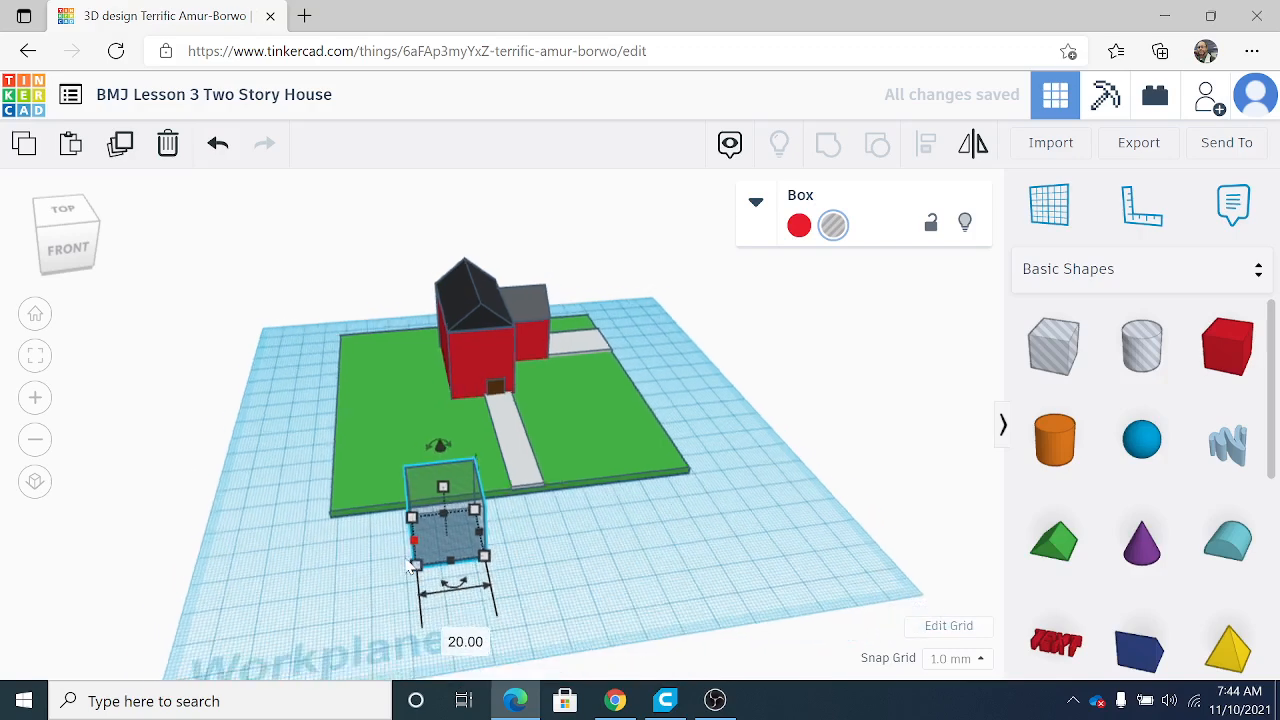
pyautogui.click(488, 612)
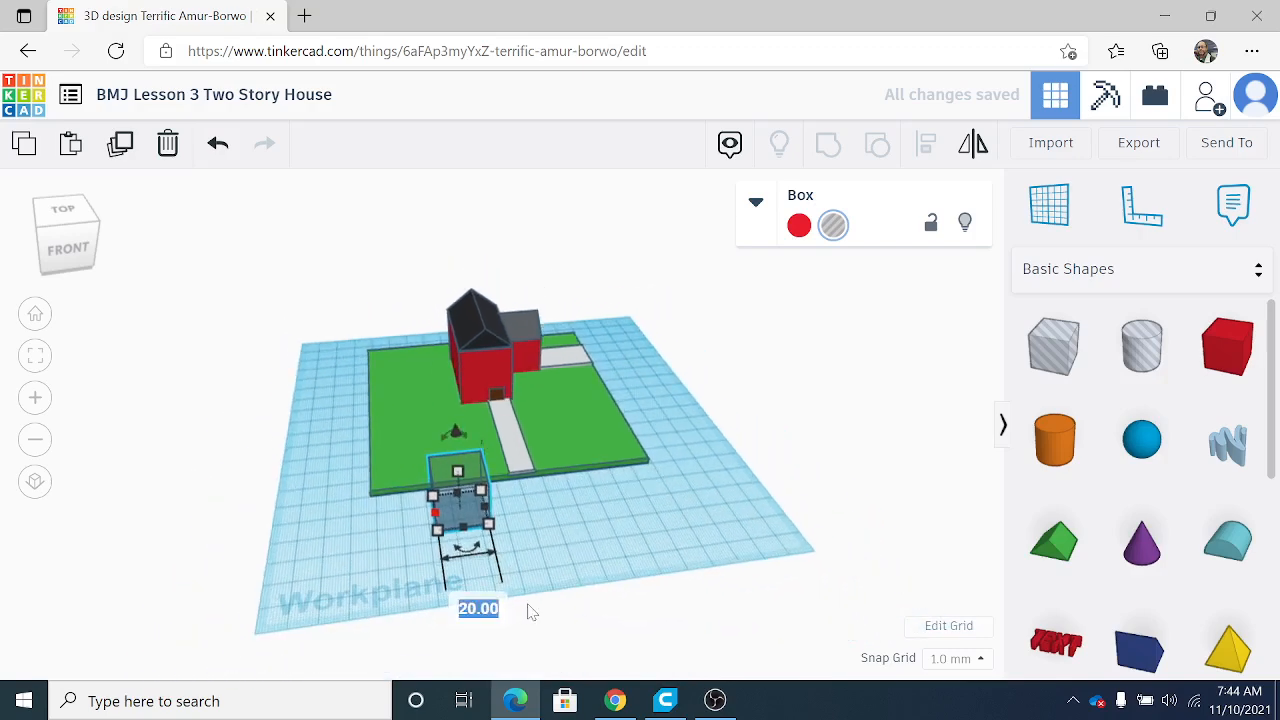
pyautogui.write('5')
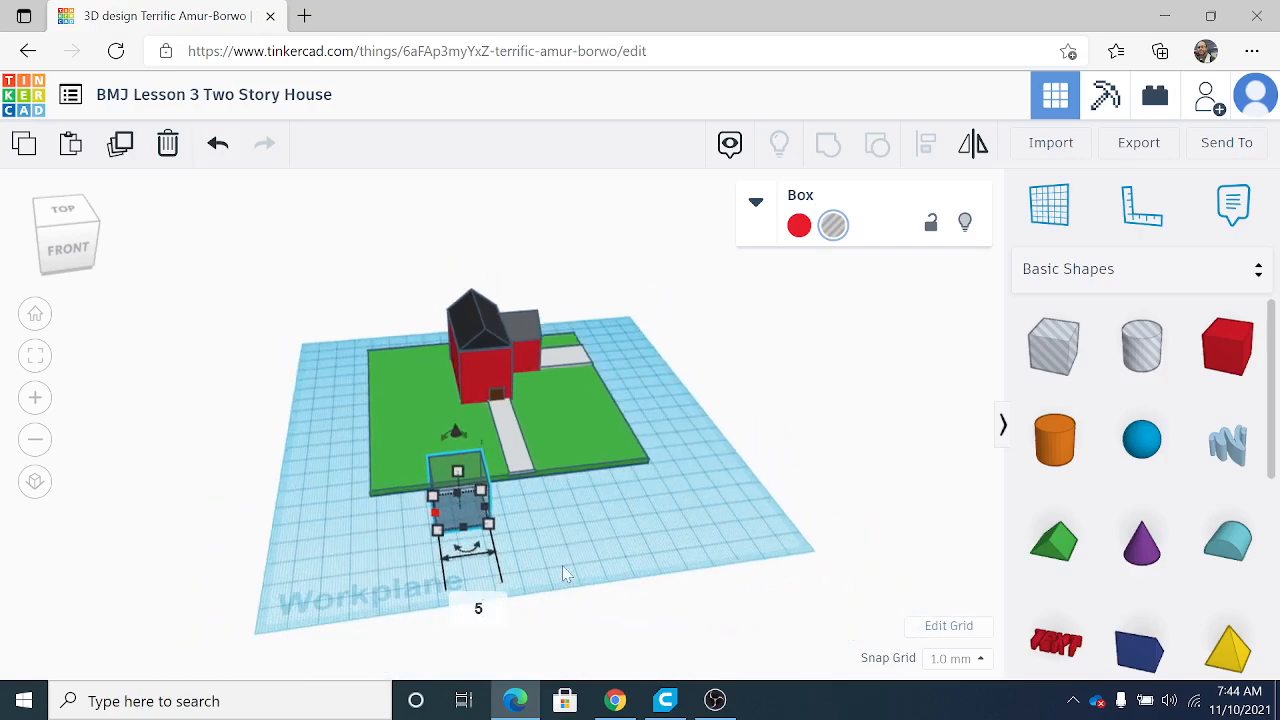
pyautogui.press('Return')
# Set the height of the narrow hole box to 5 mm.
pyautogui.scroll(3, 545, 549)
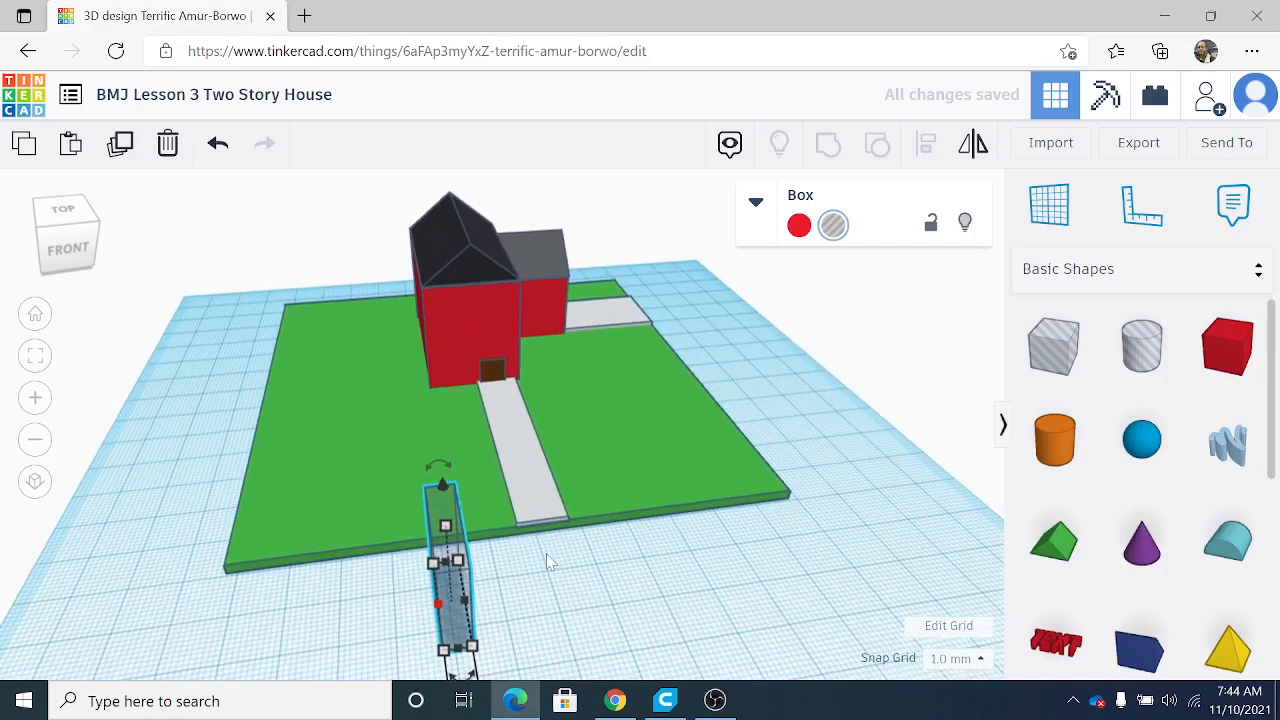
pyautogui.moveTo(450, 530)
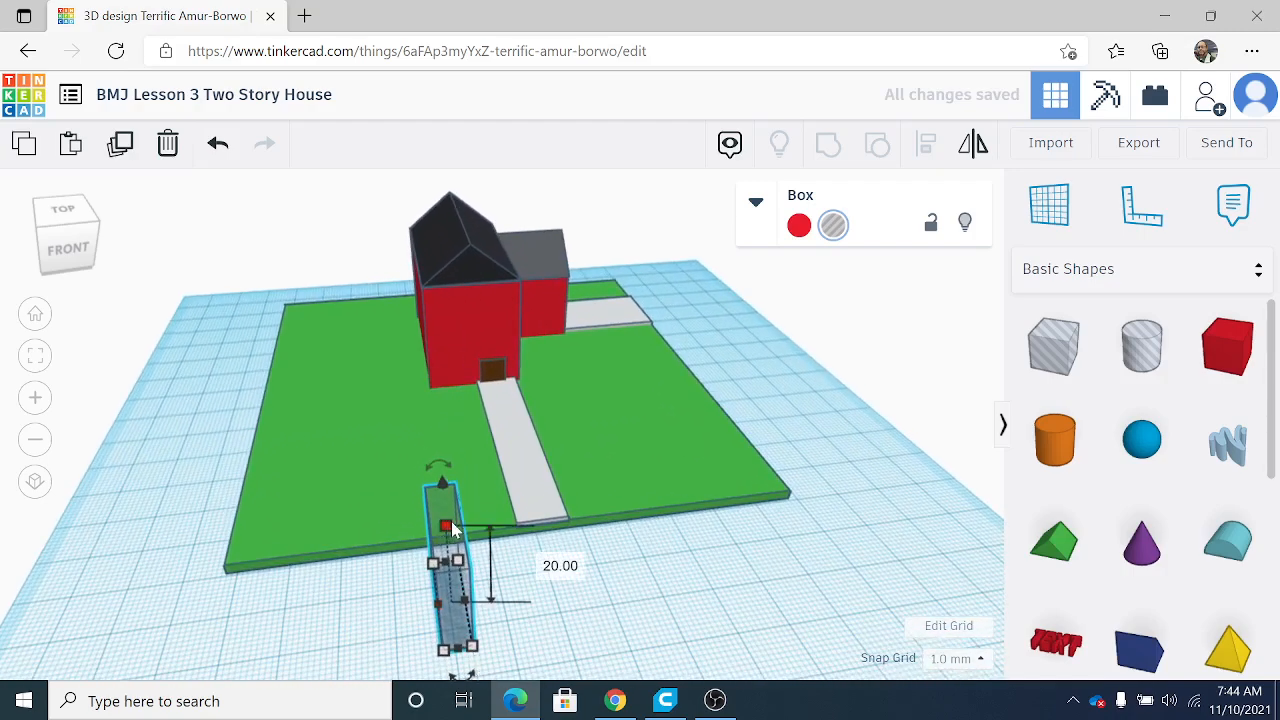
pyautogui.click(560, 568)
pyautogui.write('5')
pyautogui.press('Return')
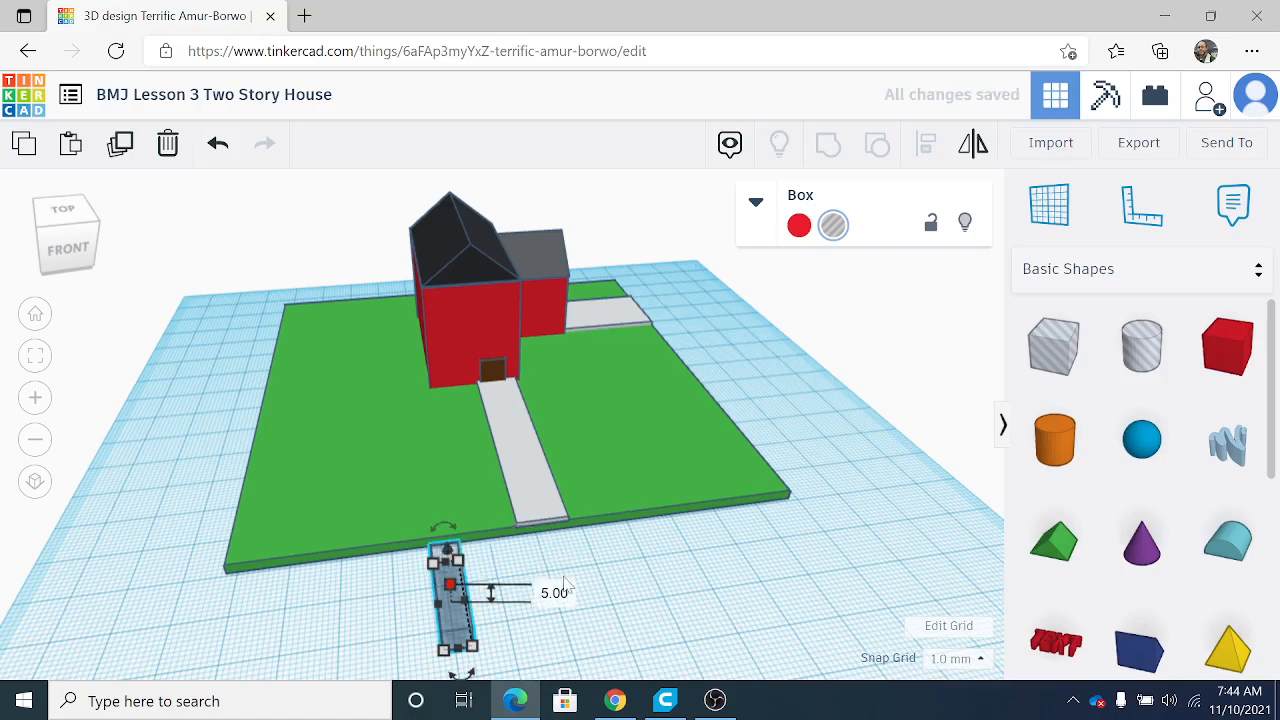
# Copy the window hole box, move the original about 77 mm back into the tall block's front wall beside the door, and raise it 6 mm.
pyautogui.moveTo(554, 610); pyautogui.dragTo(533, 577, button='right')
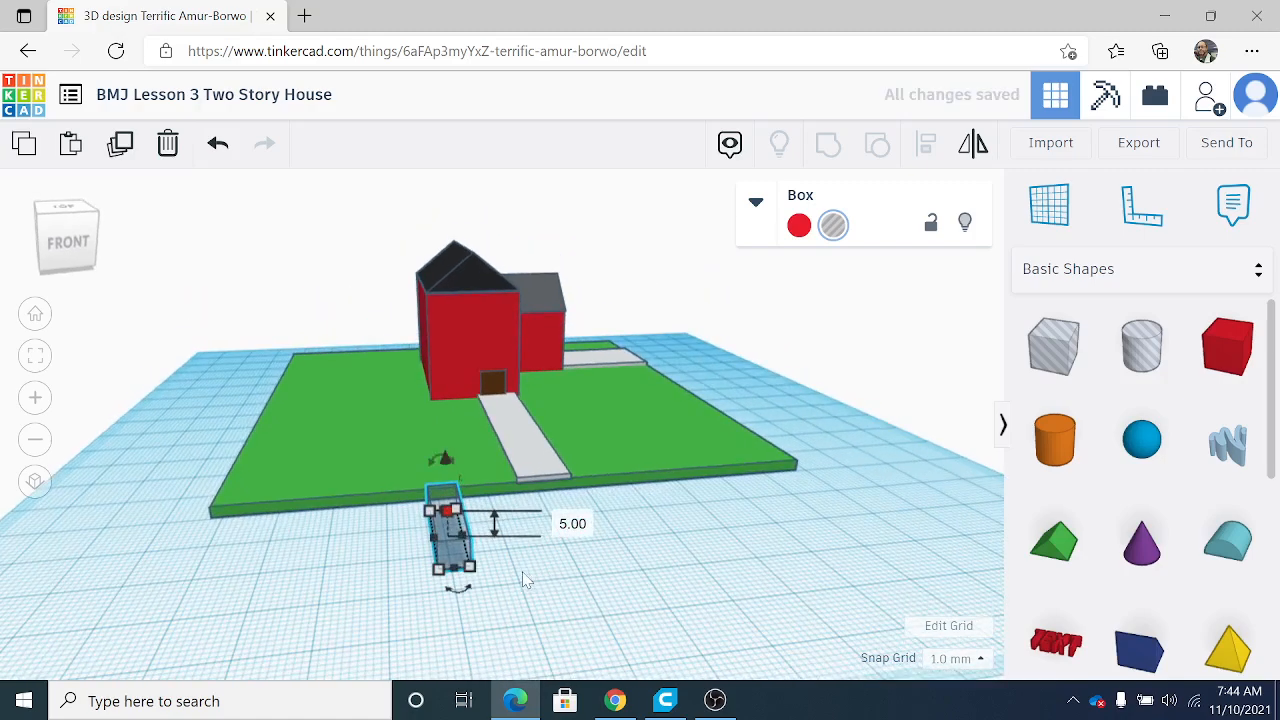
pyautogui.click(26, 146)
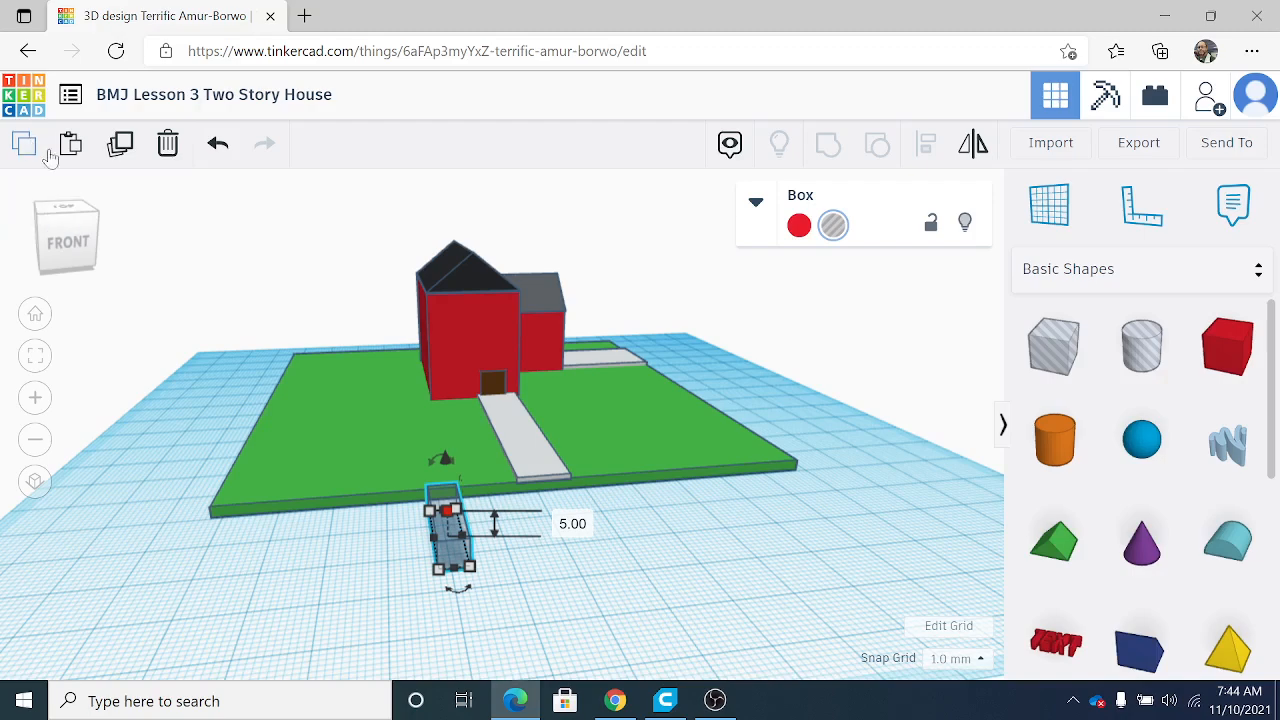
pyautogui.scroll(2, 387, 456)
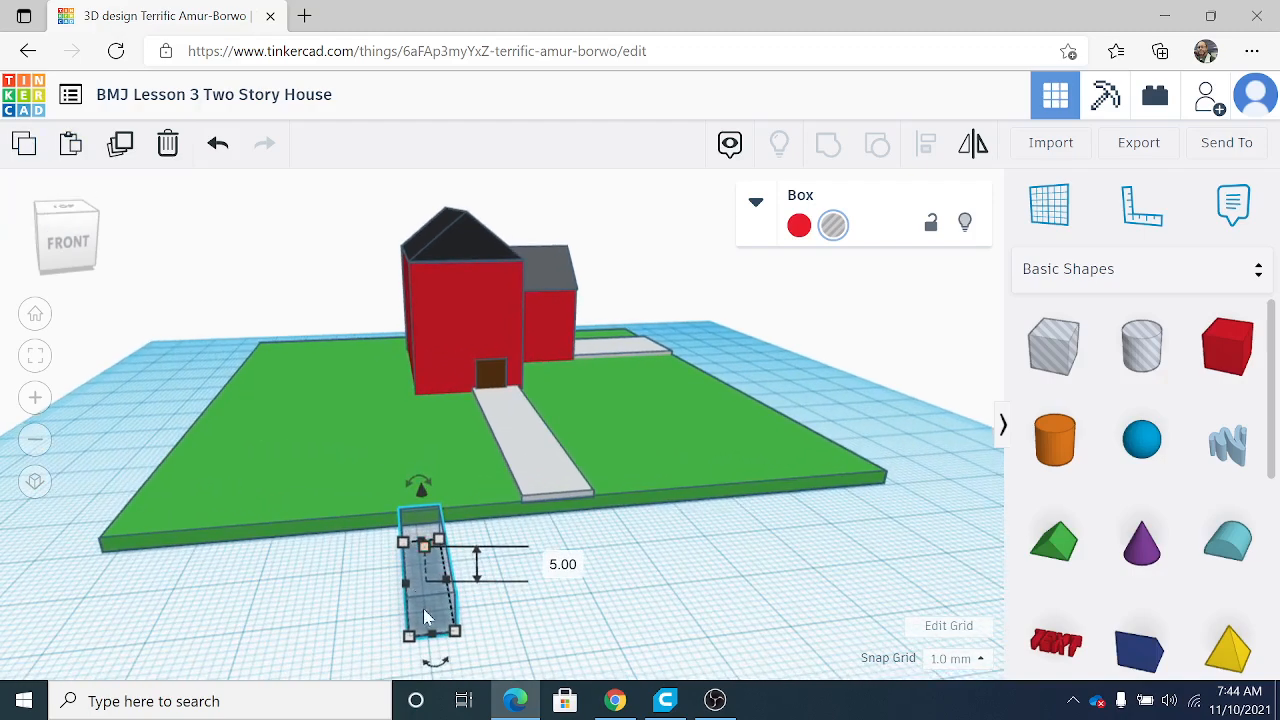
pyautogui.moveTo(423, 608); pyautogui.dragTo(444, 400)
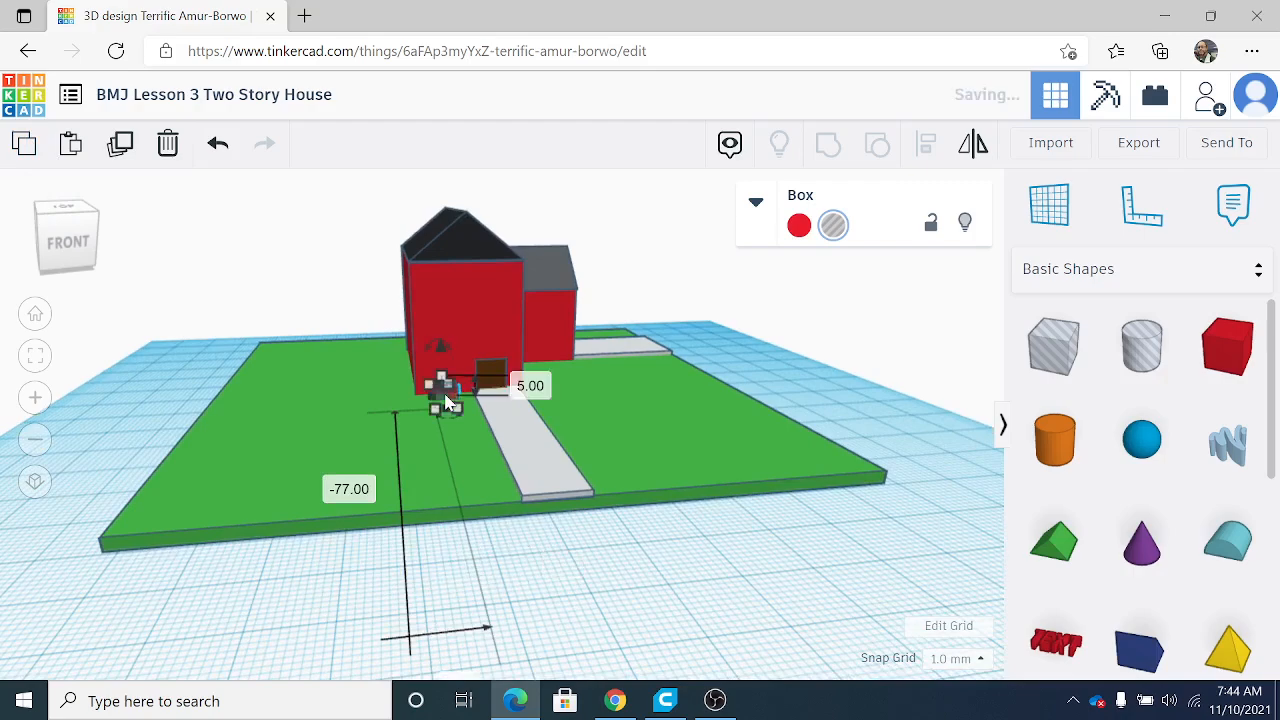
pyautogui.moveTo(438, 356); pyautogui.dragTo(445, 330)
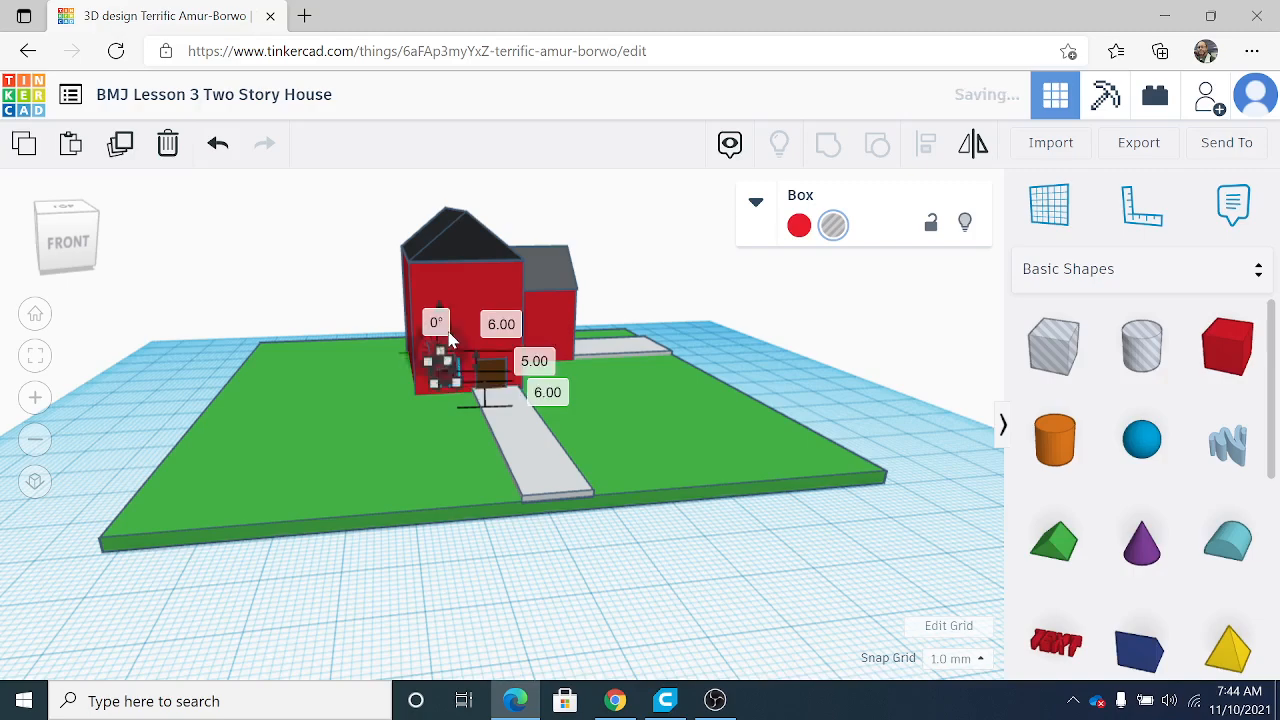
# Duplicate the lower window hole and raise the copy 16 mm to the upper story.
pyautogui.scroll(5, 445, 332)
pyautogui.moveTo(437, 368)
pyautogui.mouseDown(button='right')
pyautogui.moveTo(420, 407)
pyautogui.moveTo(417, 378)
pyautogui.mouseUp(button='right')
pyautogui.click(121, 144)
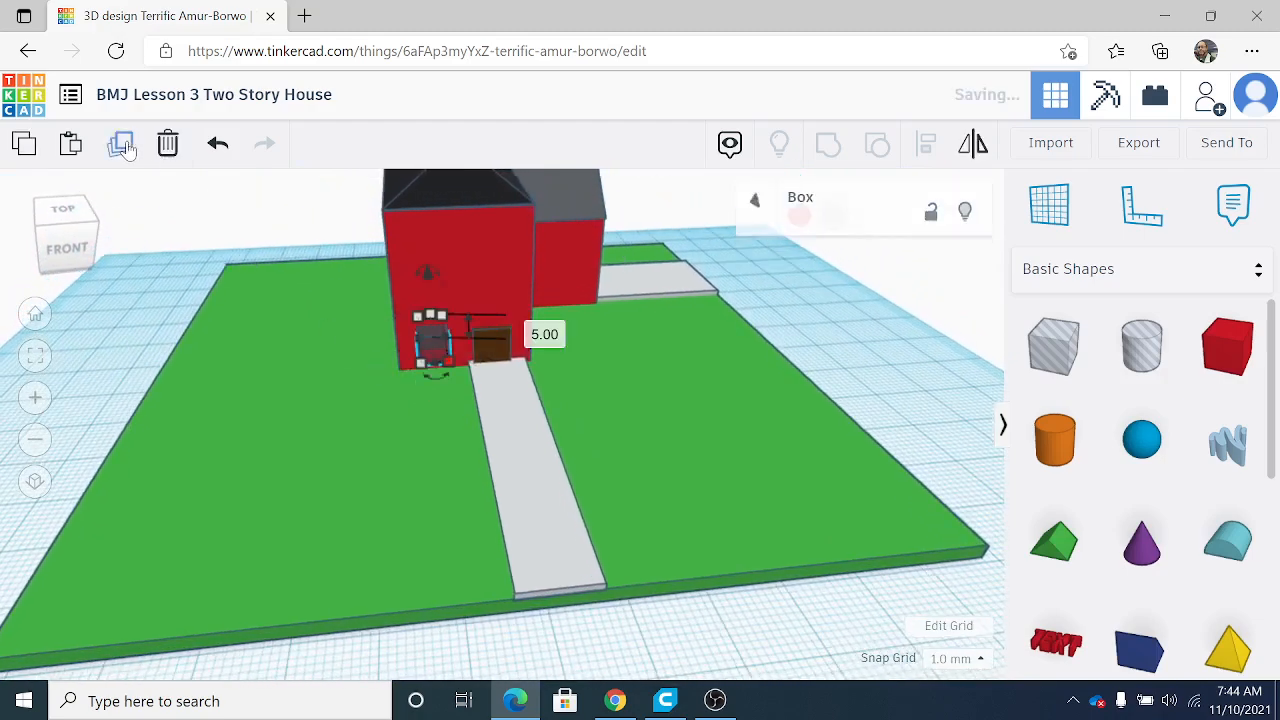
pyautogui.moveTo(430, 287); pyautogui.dragTo(443, 191)
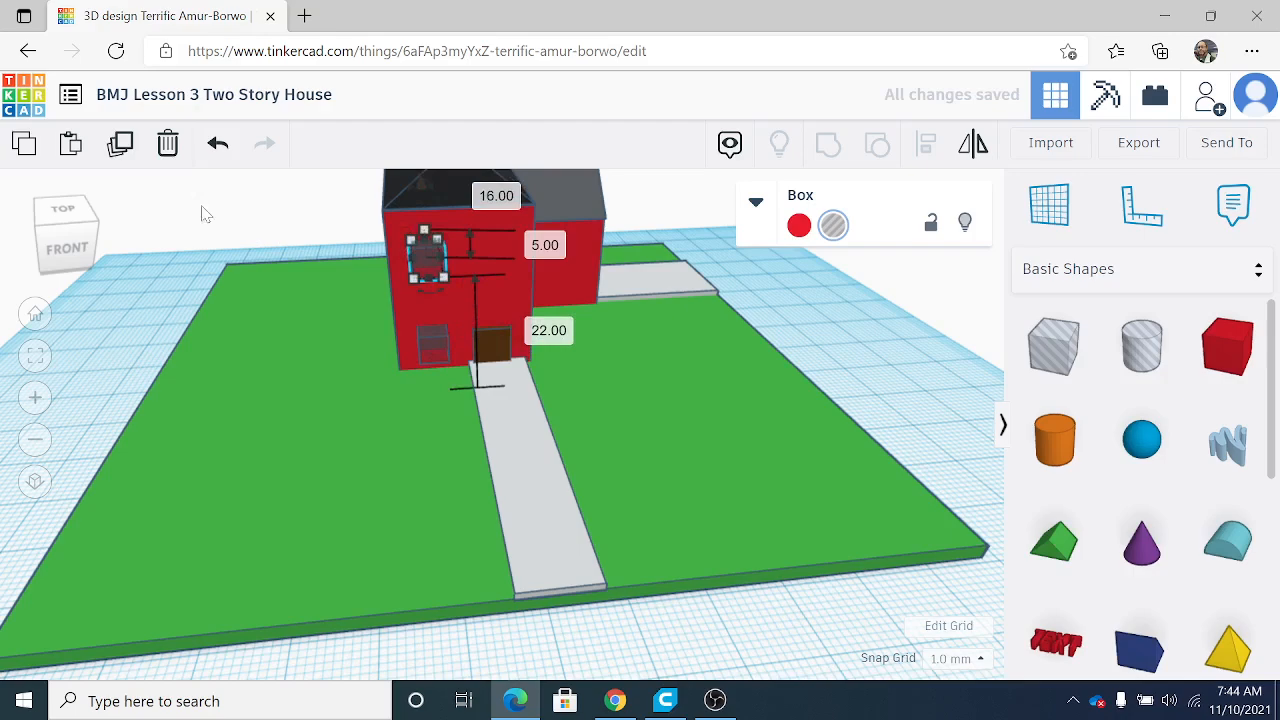
# Duplicate the upper window hole, undo an accidental widening of the copy, and lower it 16 mm to the upper window's height.
pyautogui.click(120, 145)
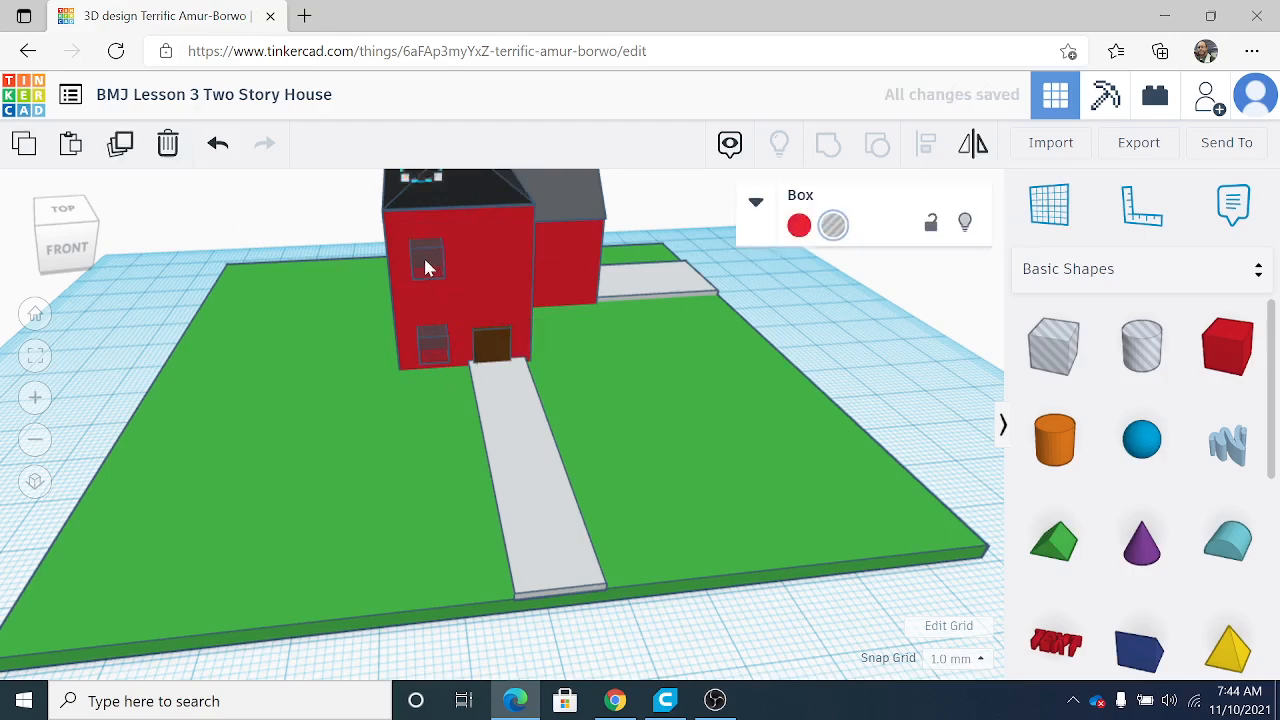
pyautogui.scroll(-3, 423, 255)
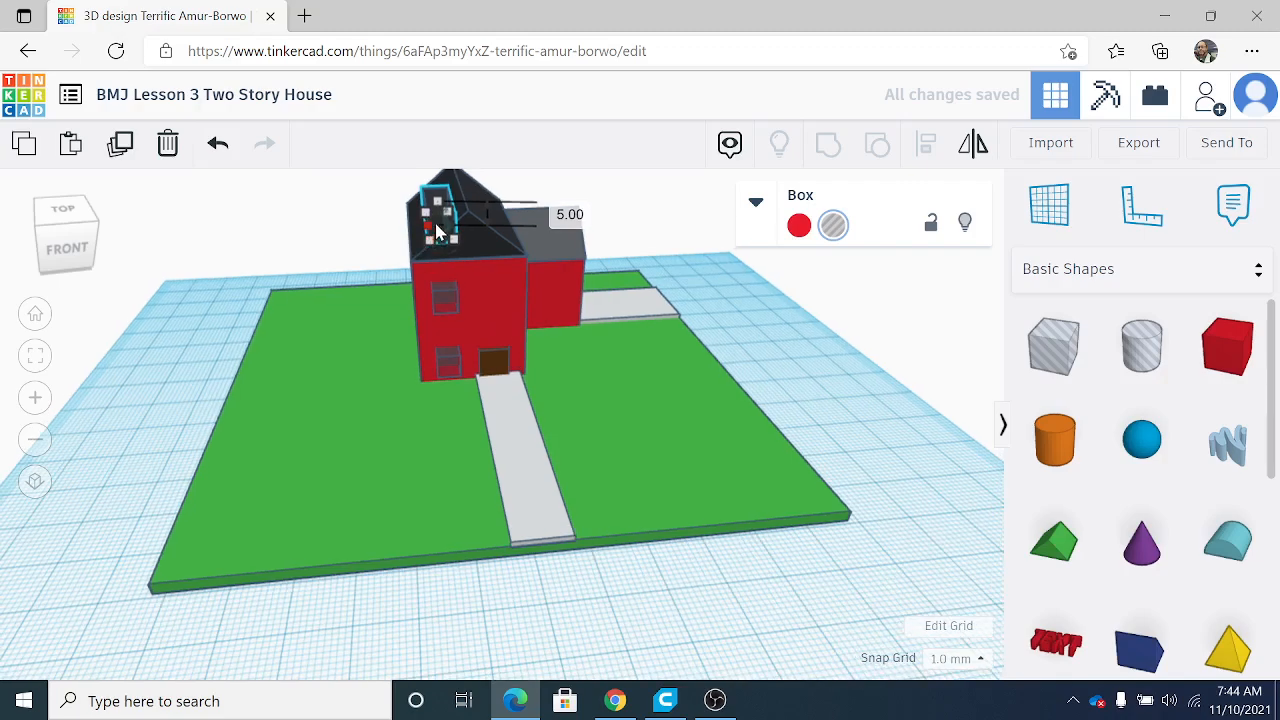
pyautogui.moveTo(437, 232); pyautogui.dragTo(500, 228)
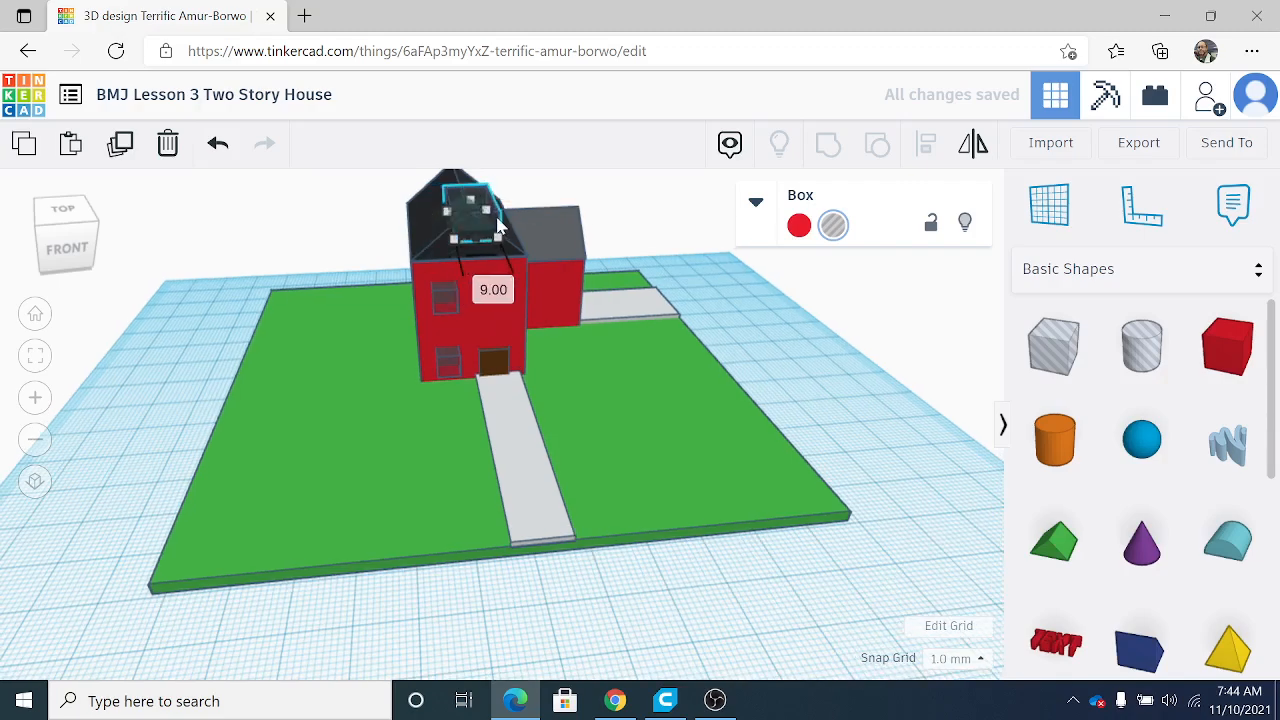
pyautogui.click(226, 145)
pyautogui.scroll(-3, 443, 190)
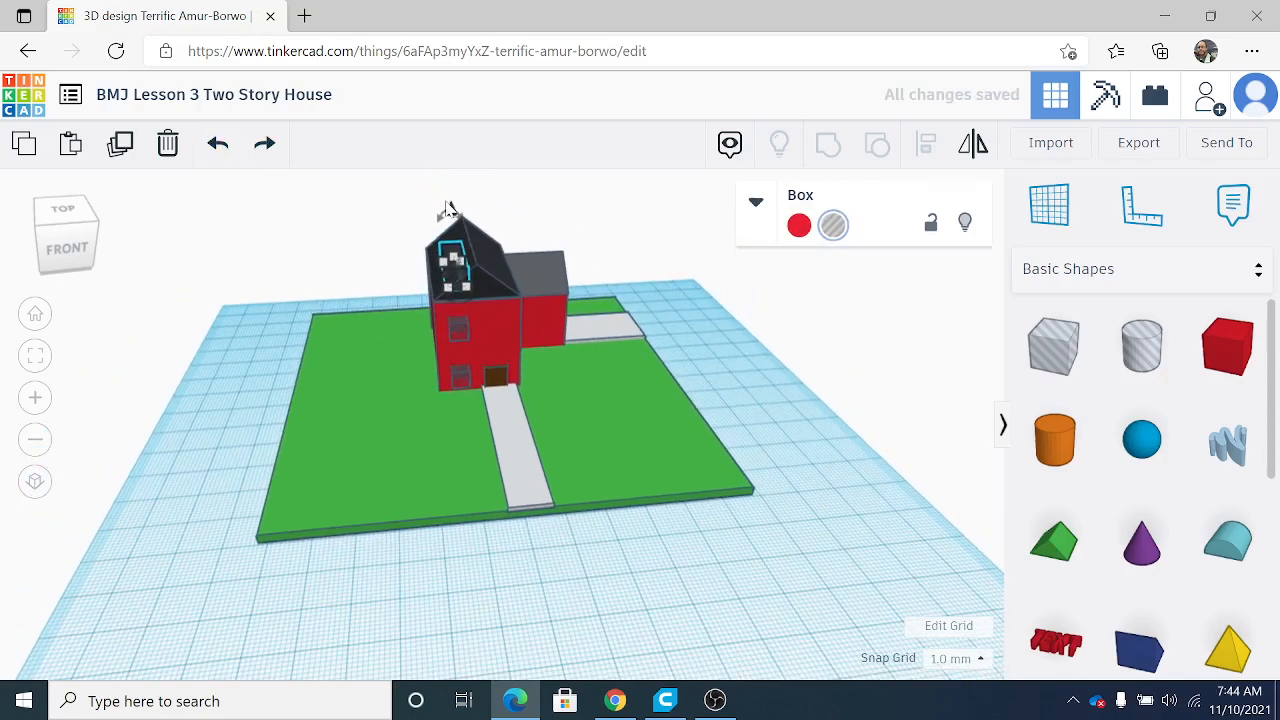
pyautogui.moveTo(450, 240); pyautogui.dragTo(462, 274)
# Move the new upper window hole 9 mm sideways along the front wall so it sits above the door.
pyautogui.scroll(5, 470, 320)
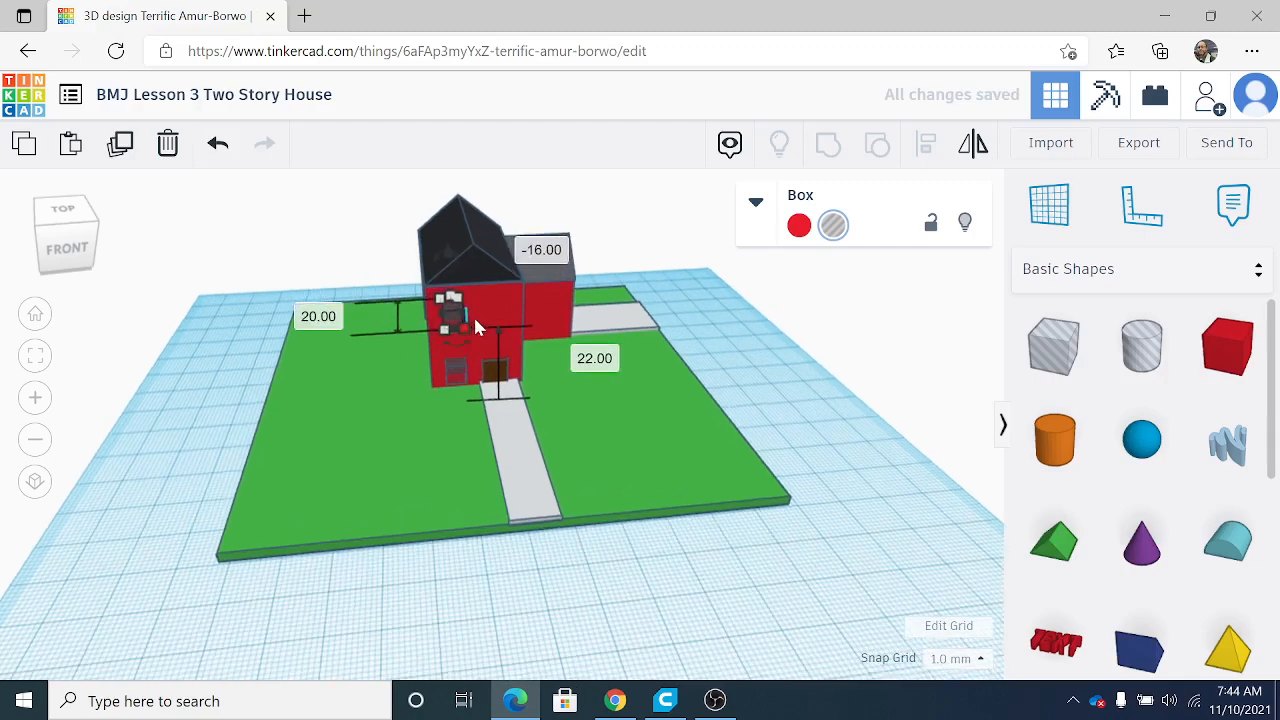
pyautogui.moveTo(471, 329); pyautogui.dragTo(511, 523, button='right')
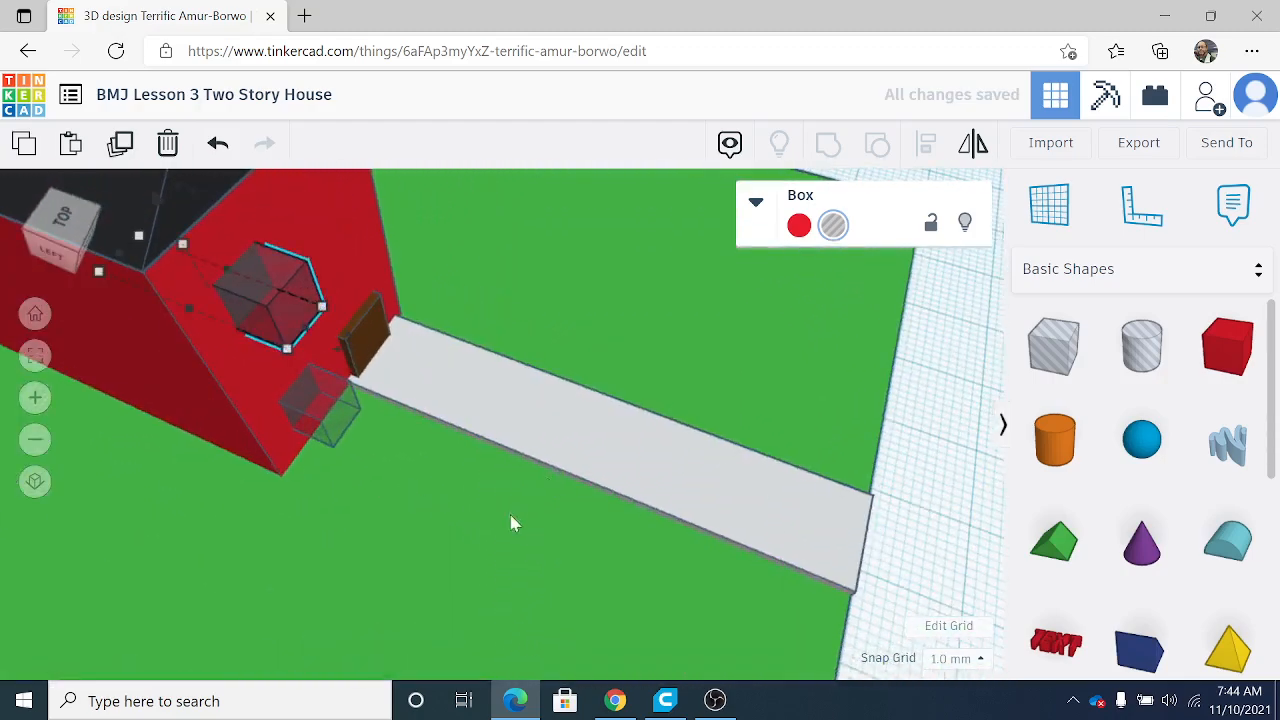
pyautogui.click(940, 435)
pyautogui.moveTo(288, 306); pyautogui.dragTo(357, 254)
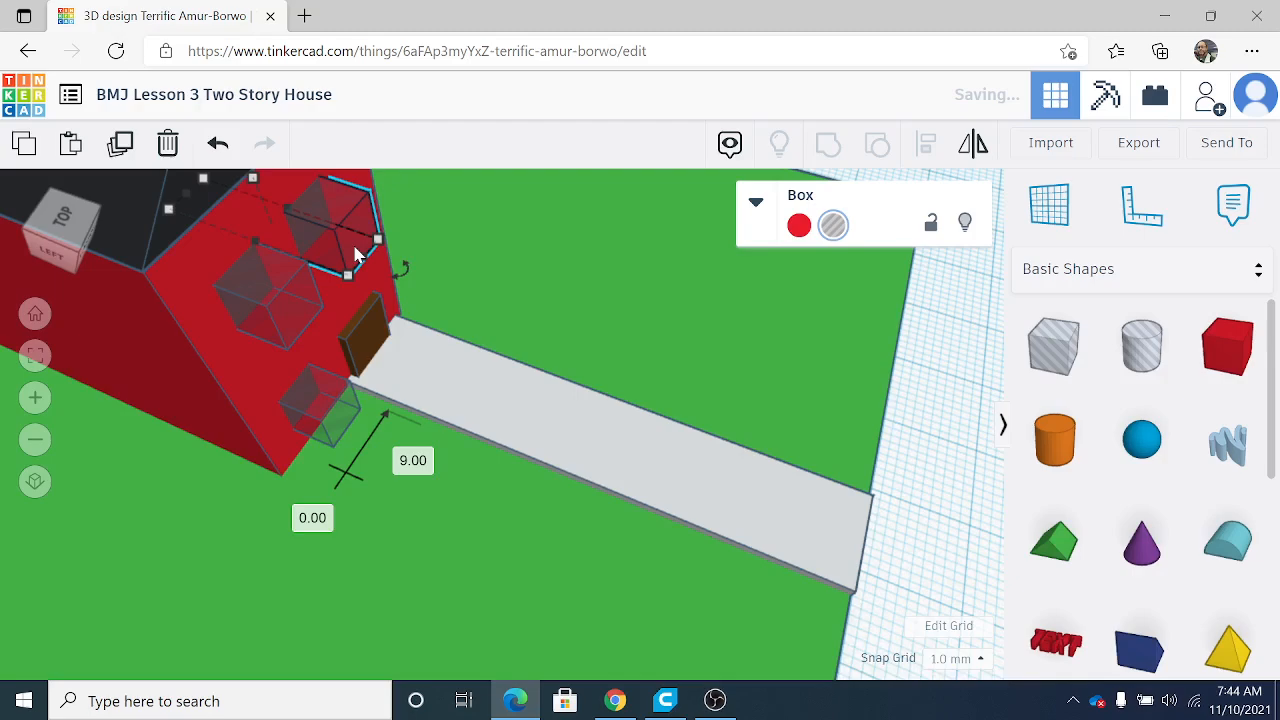
# Group the three window holes with the tall red block to cut the windows into its front wall.
pyautogui.scroll(-3, 355, 248)
pyautogui.moveTo(736, 442); pyautogui.dragTo(602, 409, button='right')
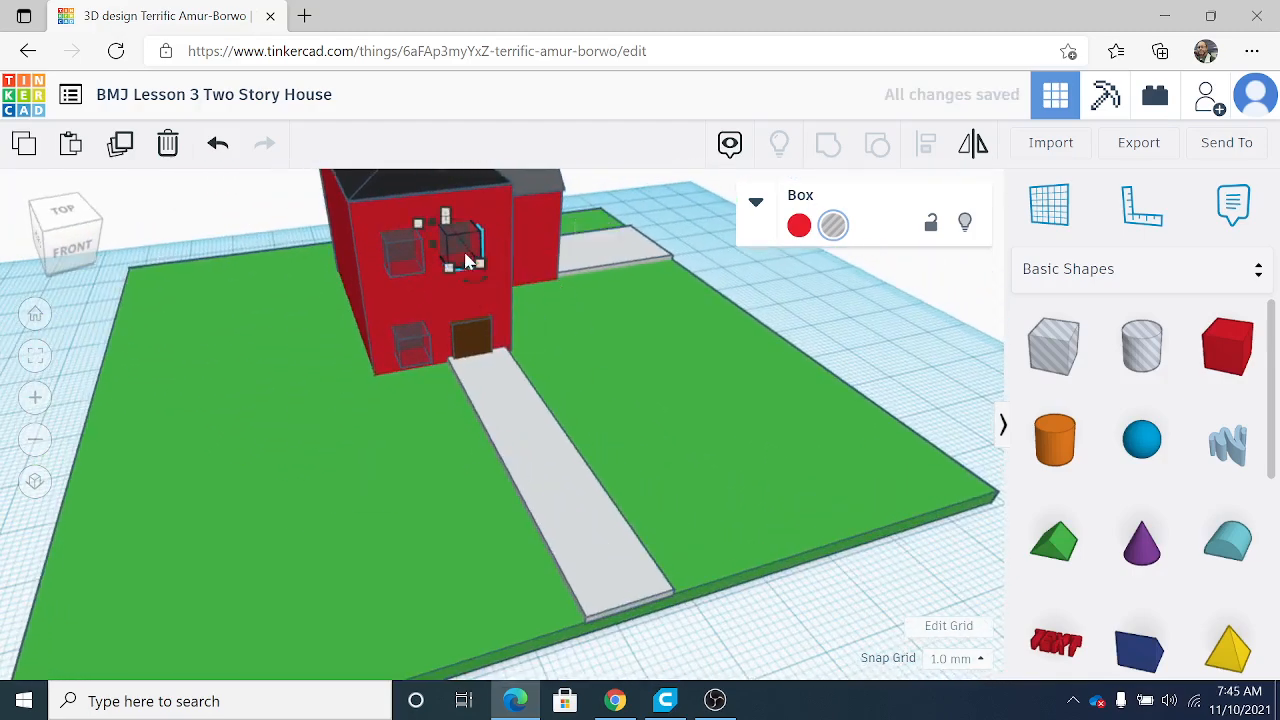
pyautogui.keyDown('shift'); pyautogui.click(406, 253); pyautogui.keyUp('shift')
pyautogui.keyDown('shift'); pyautogui.click(413, 362); pyautogui.keyUp('shift')
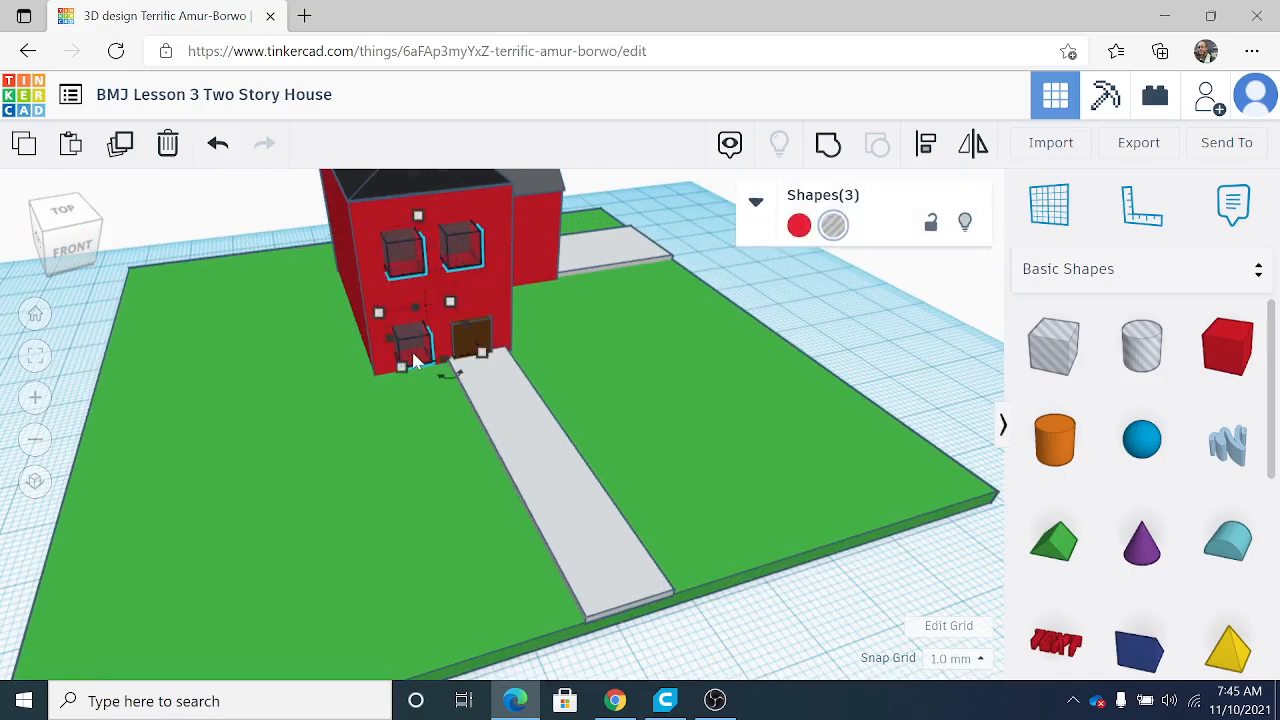
pyautogui.keyDown('shift'); pyautogui.click(366, 208); pyautogui.keyUp('shift')
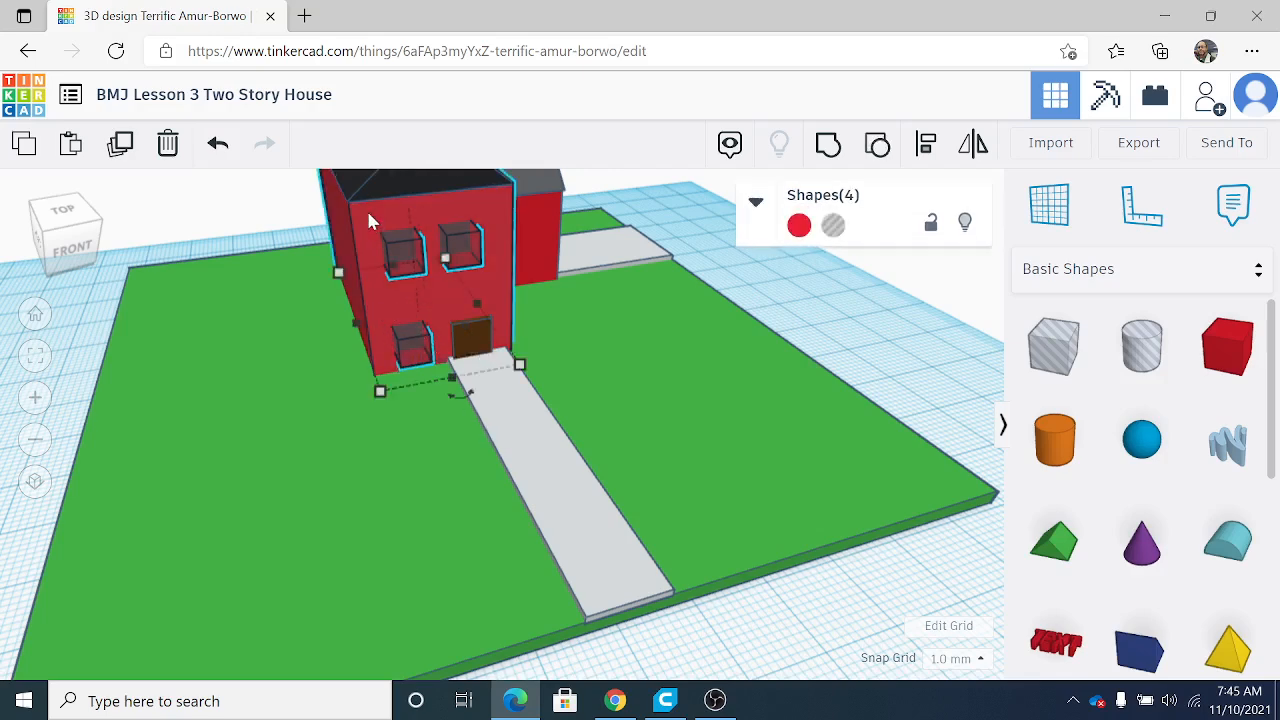
pyautogui.click(828, 148)
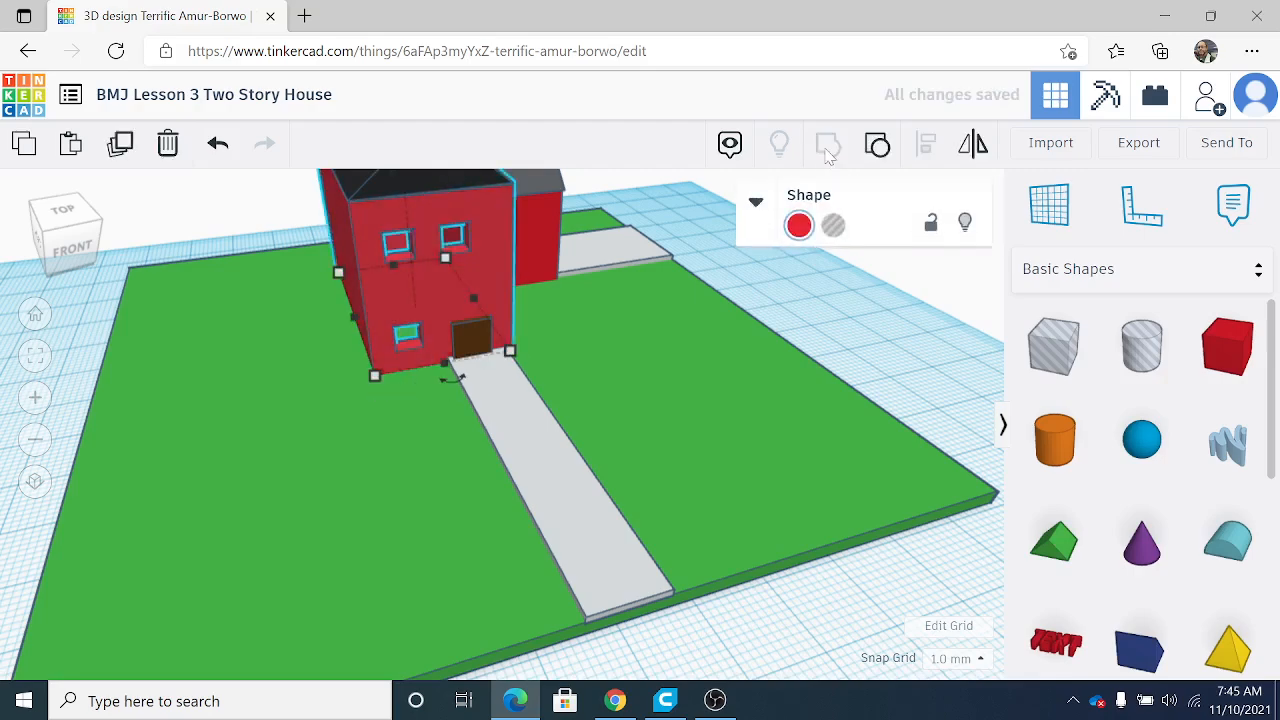
# Examine the house, its cut windows, the walkway and the driveway from several sides.
pyautogui.moveTo(688, 328); pyautogui.dragTo(425, 340, button='right')
pyautogui.scroll(-5, 626, 306)
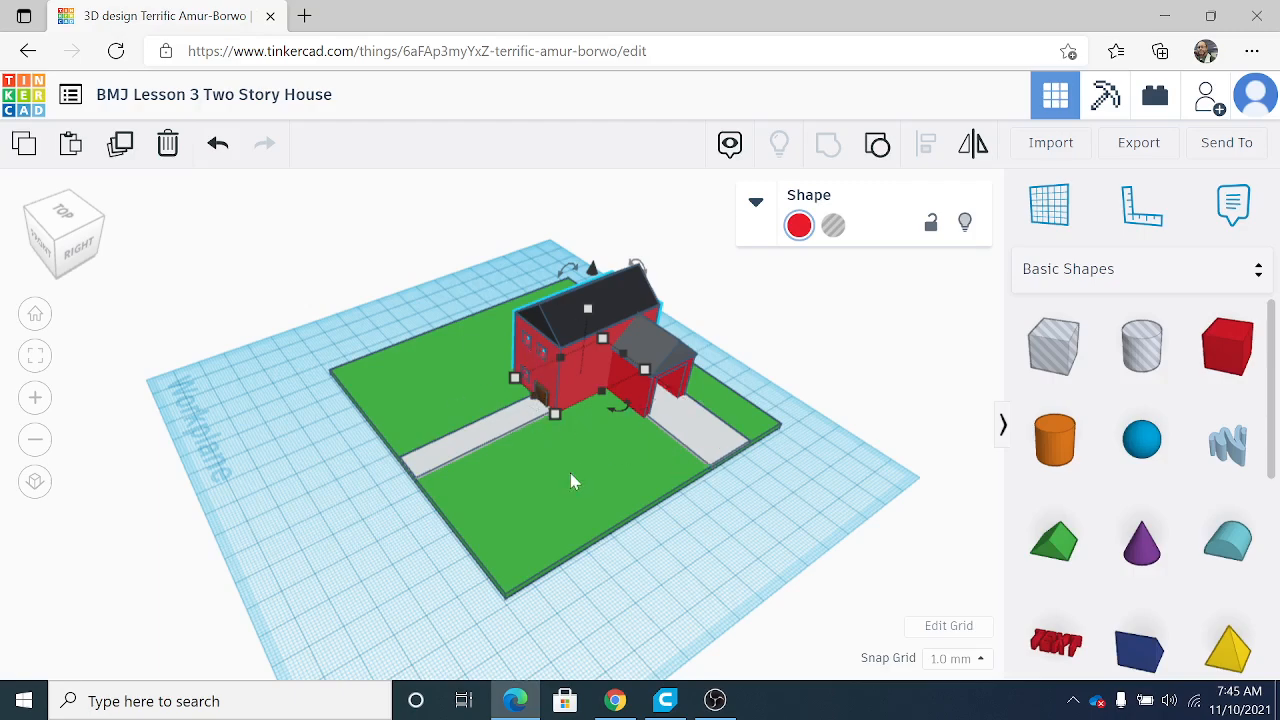
pyautogui.moveTo(362, 503); pyautogui.dragTo(577, 517, button='right')
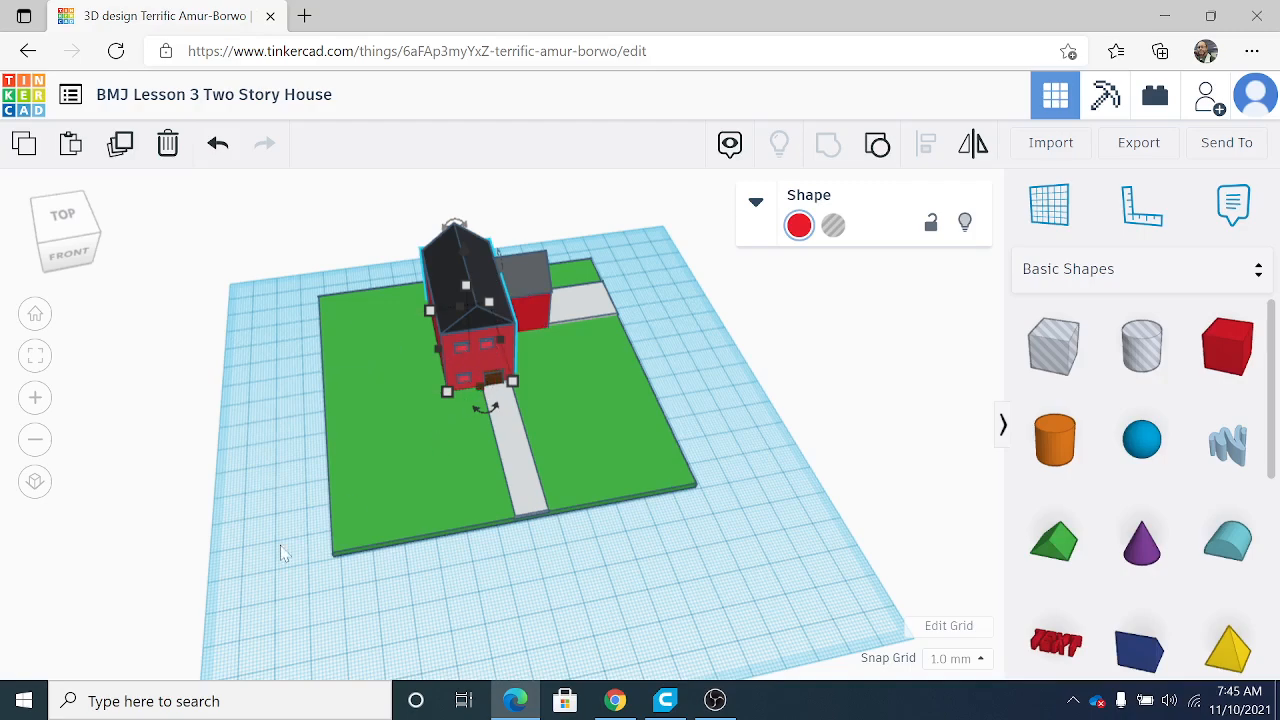
pyautogui.moveTo(444, 632); pyautogui.dragTo(476, 524, button='right')
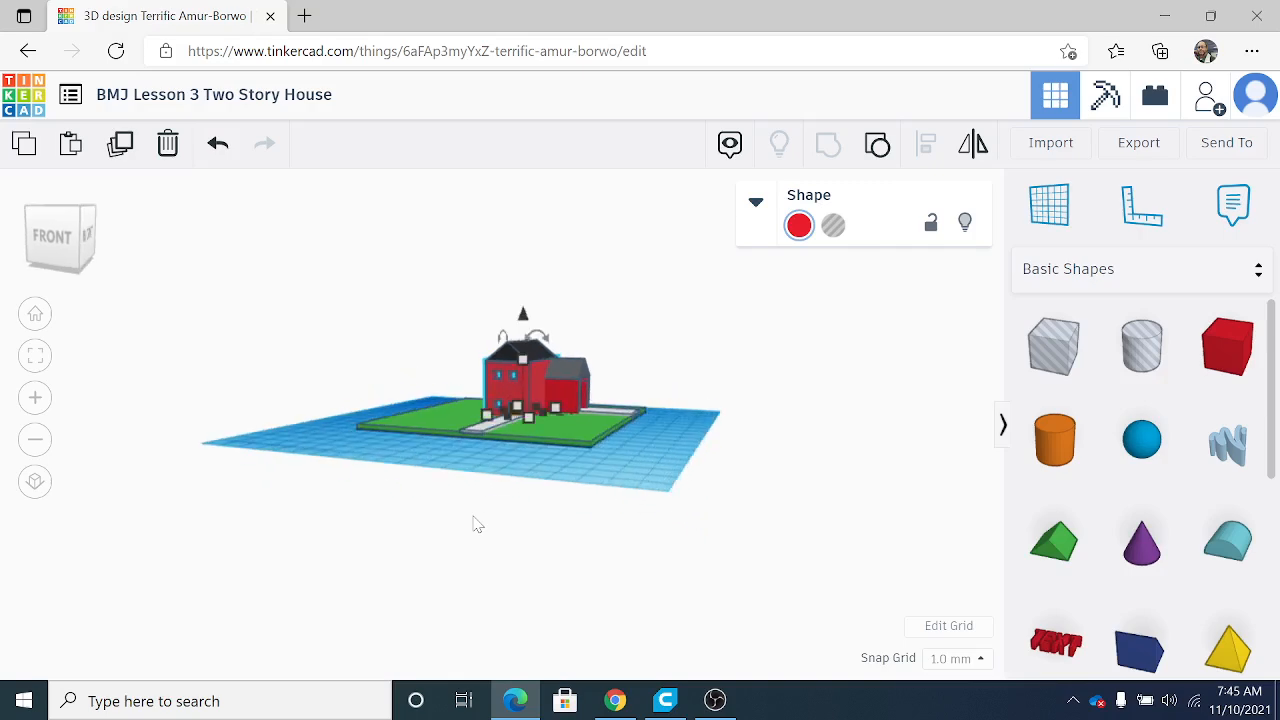
pyautogui.moveTo(519, 460); pyautogui.dragTo(389, 384, button='right')
pyautogui.scroll(5, 468, 358)
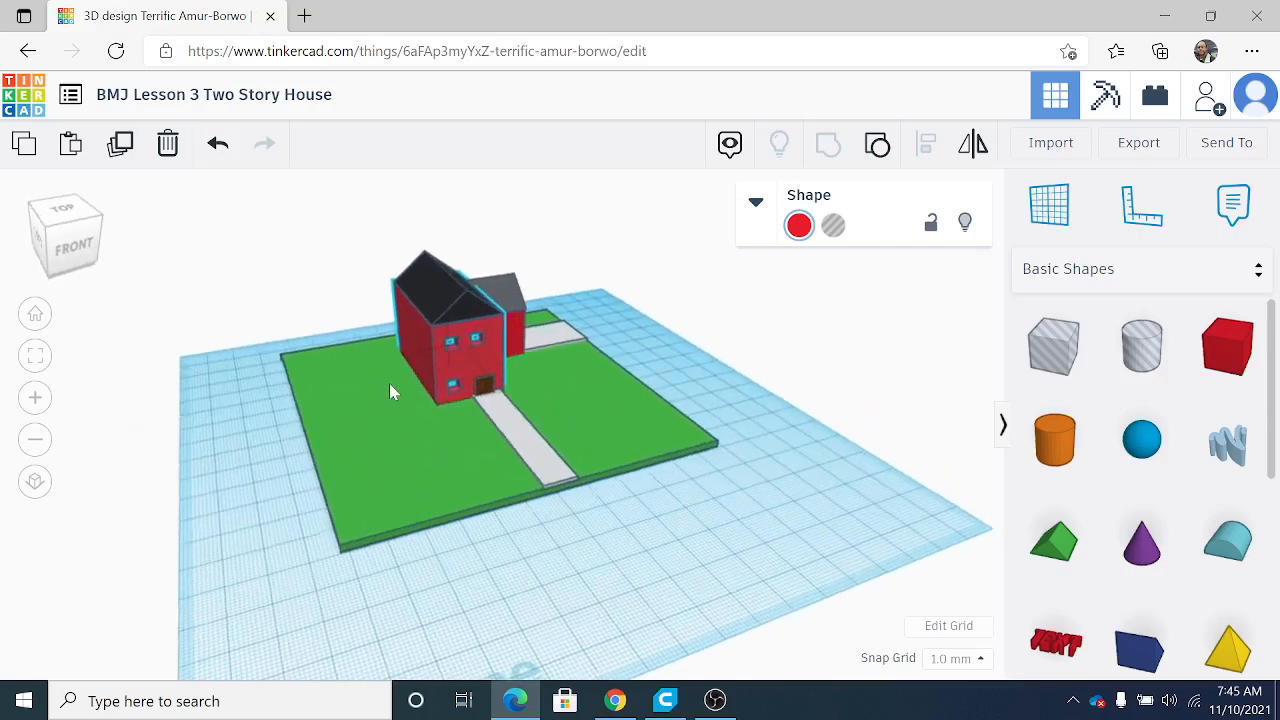
pyautogui.click(715, 700)
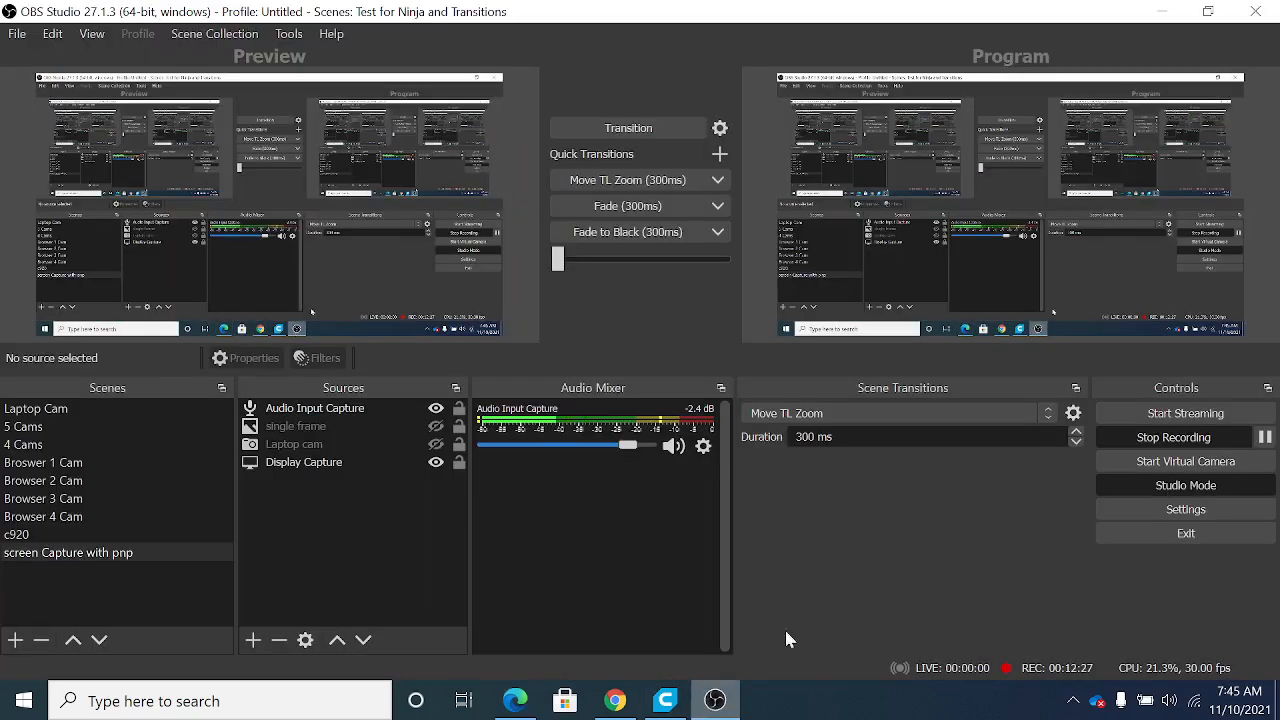